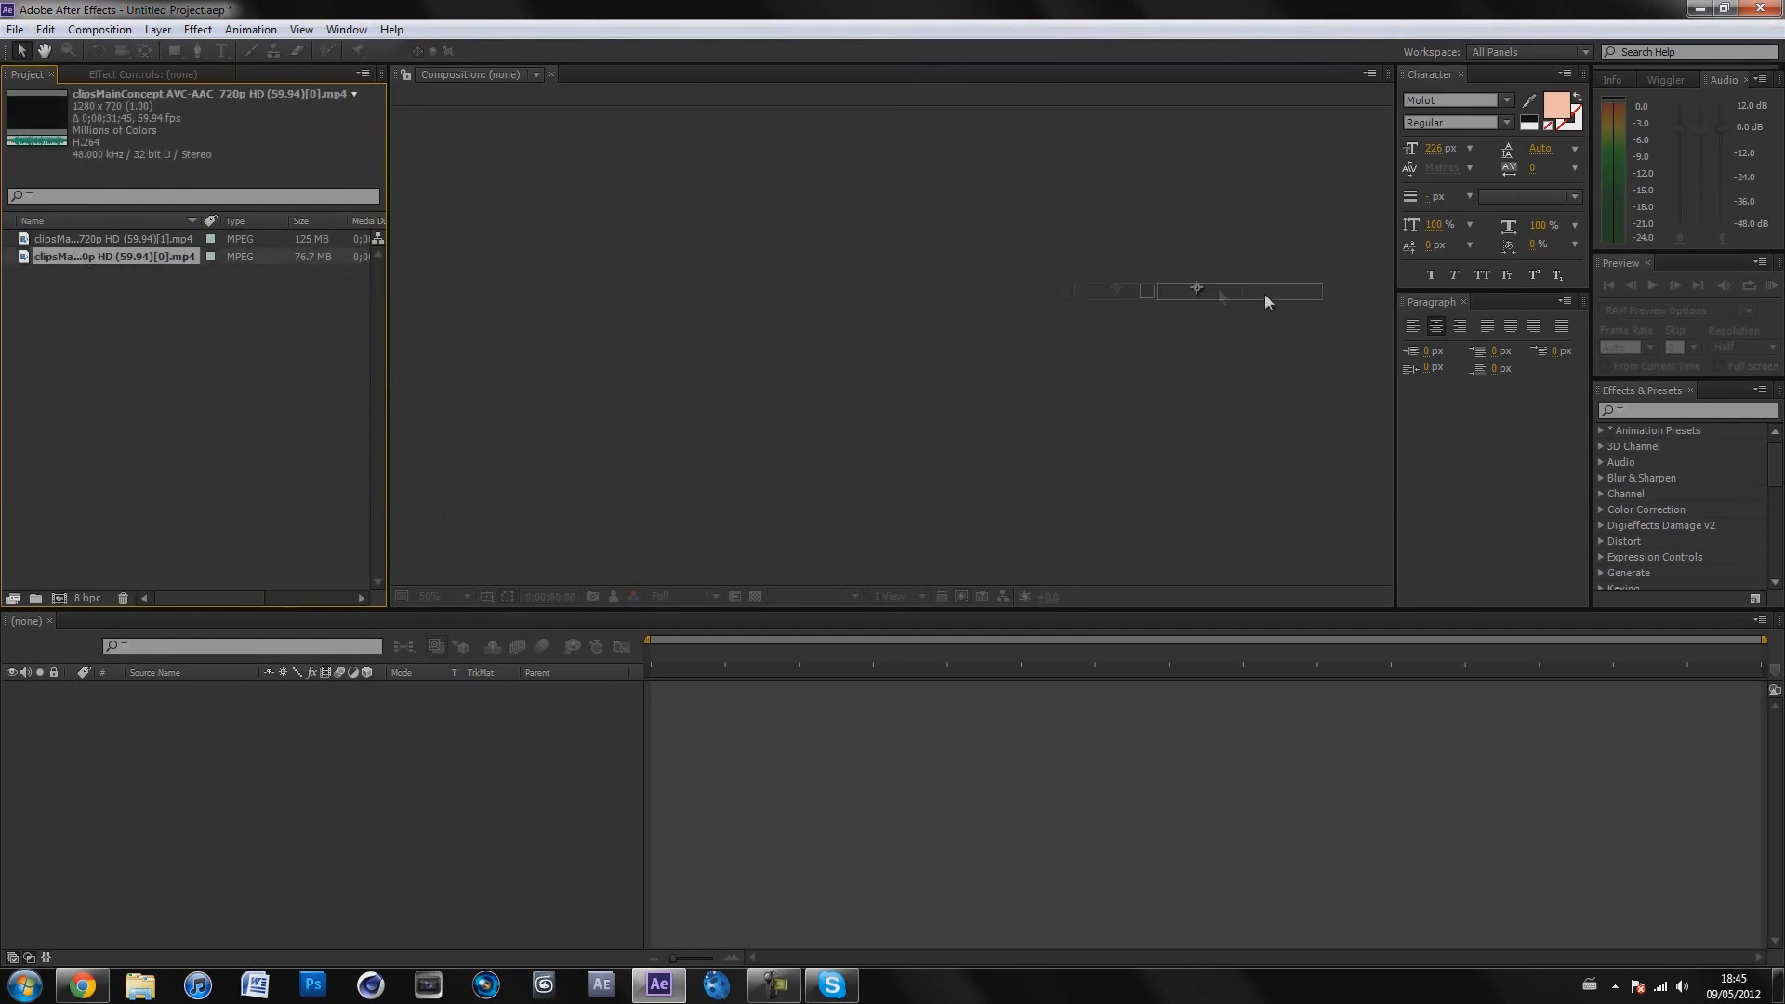
- Scale the gameplay clip layer to 101%
{"action": "key", "text": "s"}
{"action": "left_click", "coordinate": [325, 704]}
{"action": "type", "text": "101"}
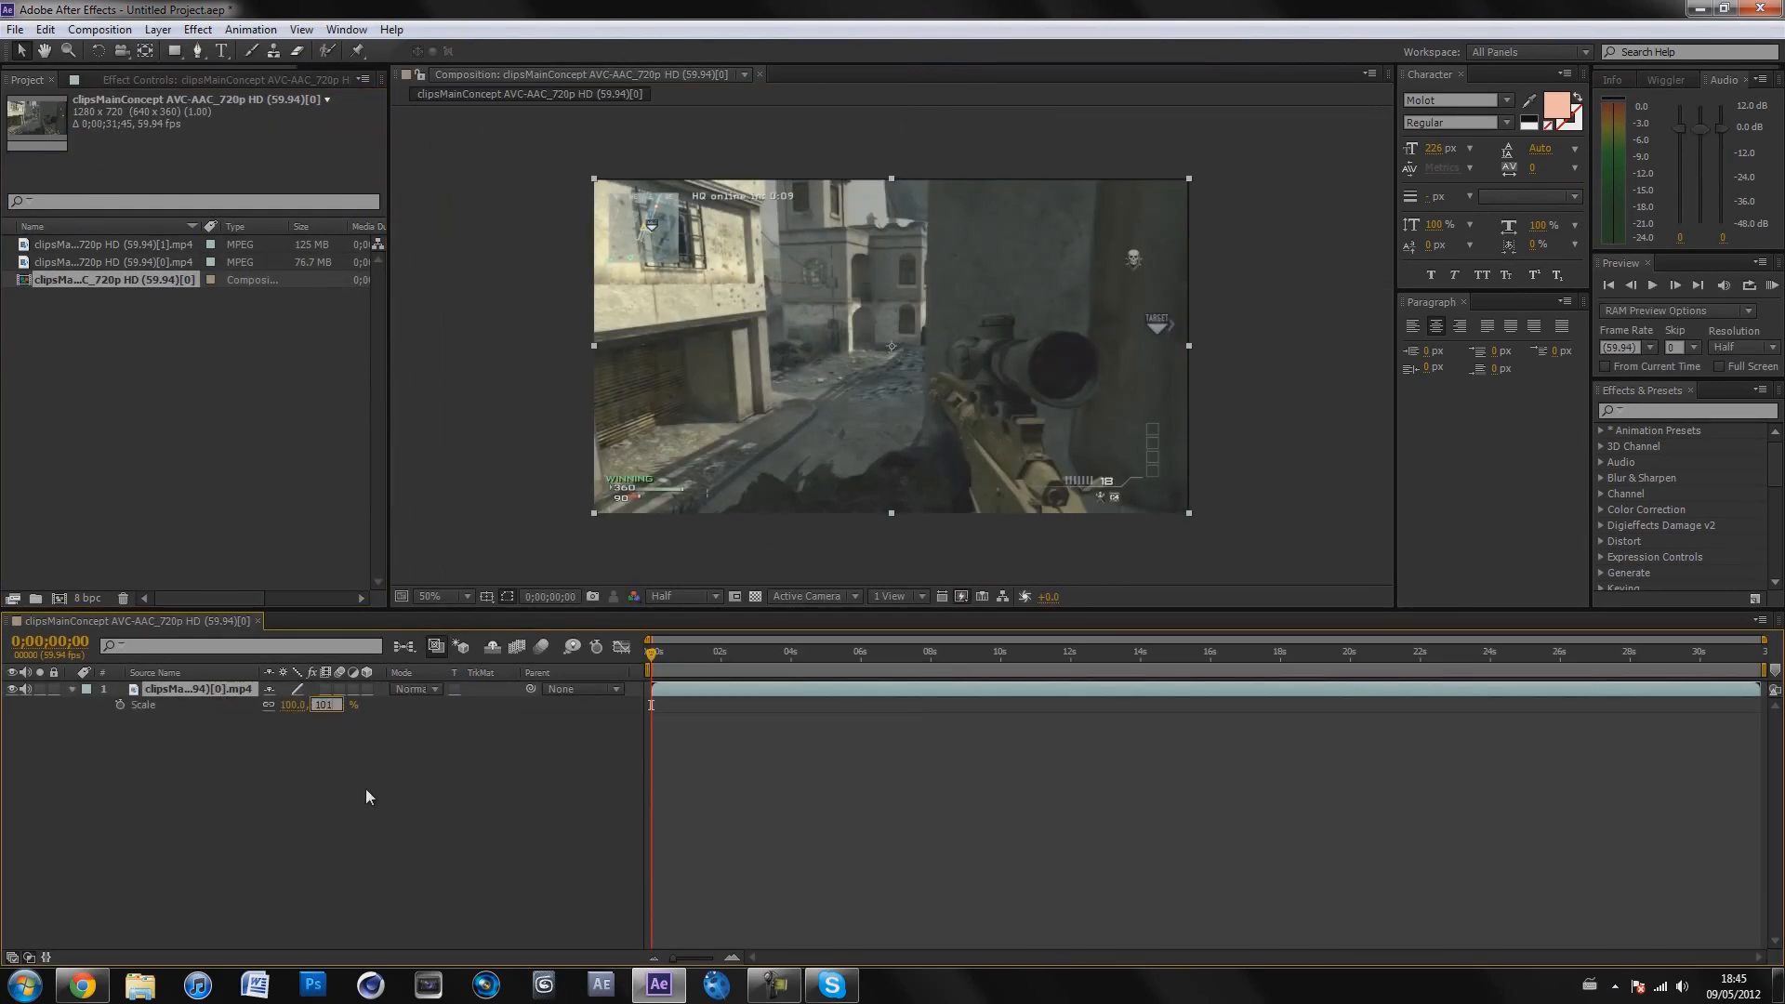
{"action": "key", "text": "Return"}
{"action": "left_click", "coordinate": [309, 762]}
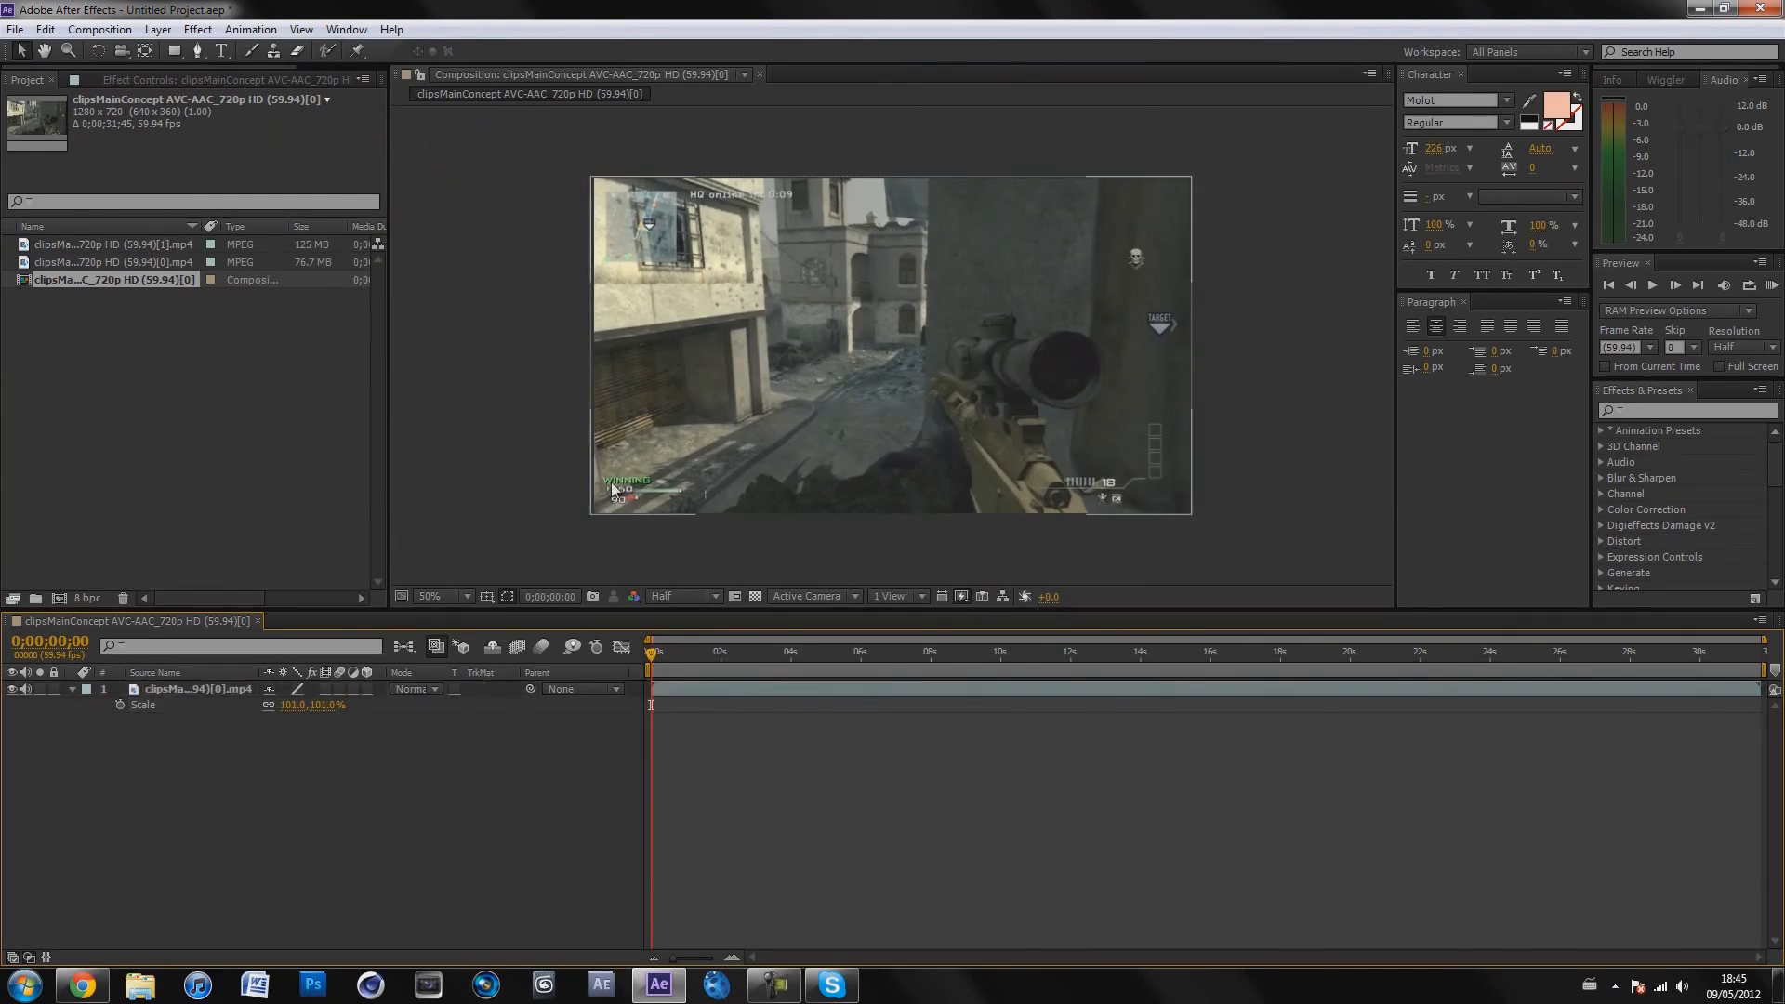
- Search the effects for "cc grid" and apply CC Grid Wipe from the Transition group to the gameplay clip layer
{"action": "left_click", "coordinate": [1692, 413]}
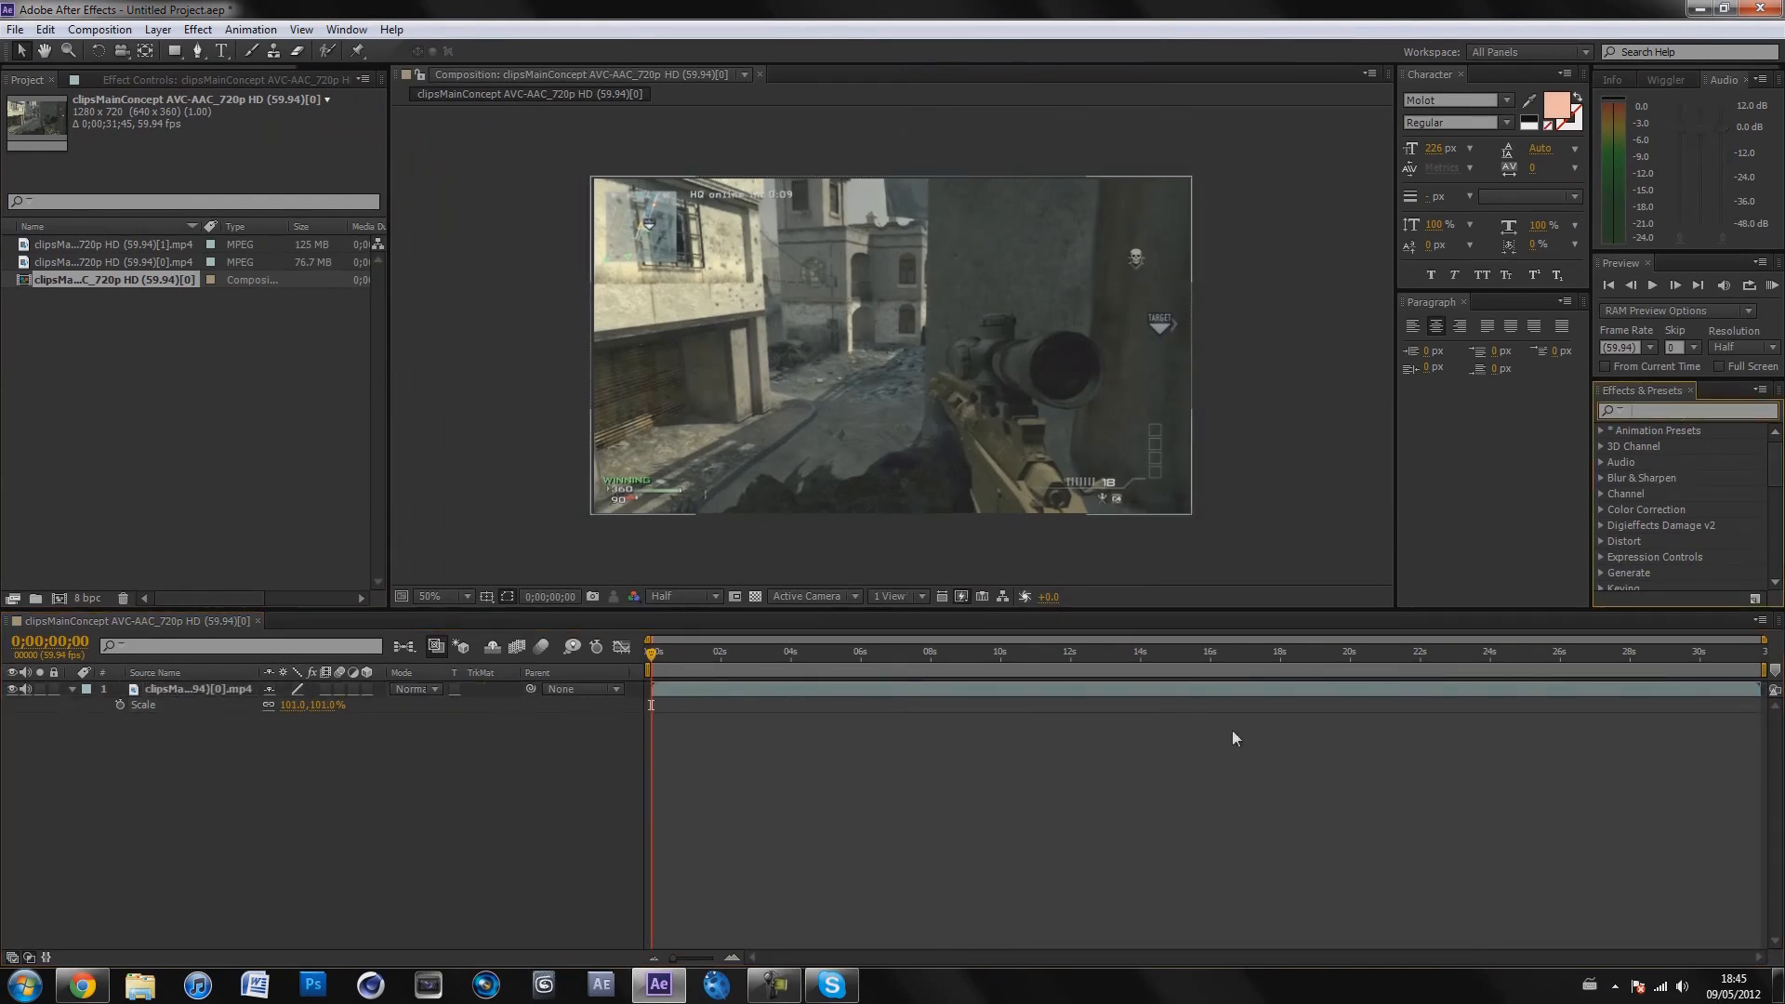
{"action": "type", "text": "cc grid"}
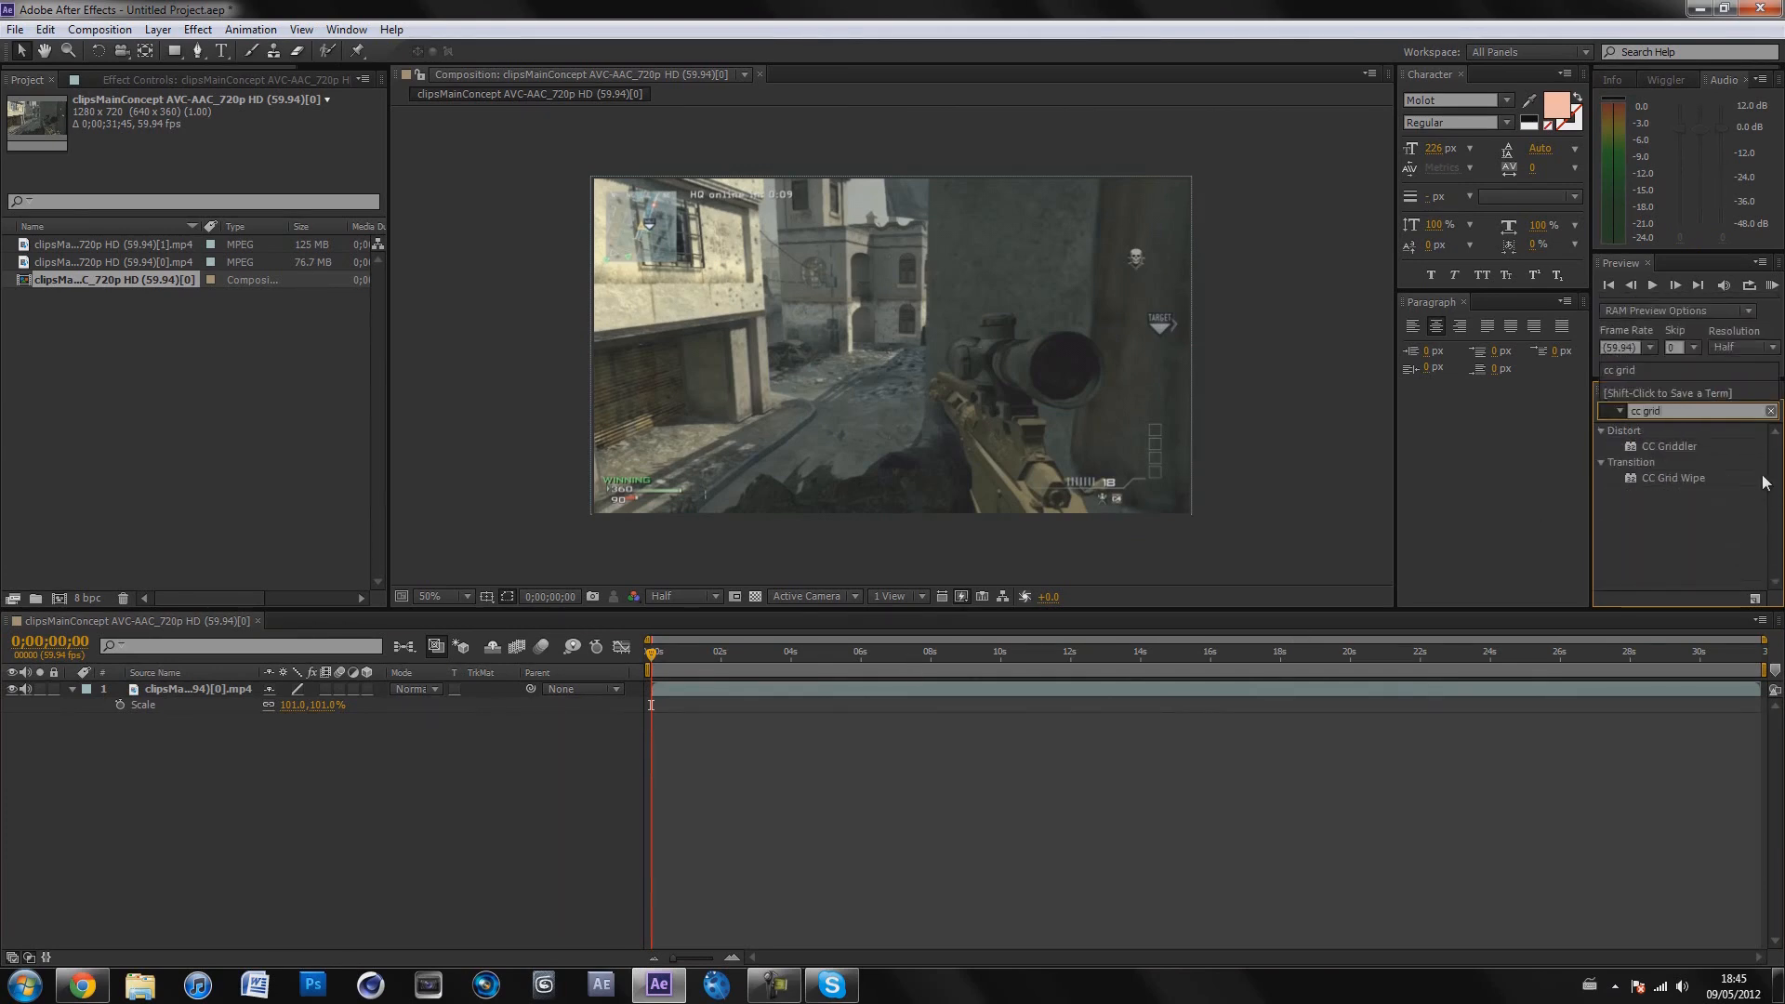
{"action": "left_click", "coordinate": [1633, 478]}
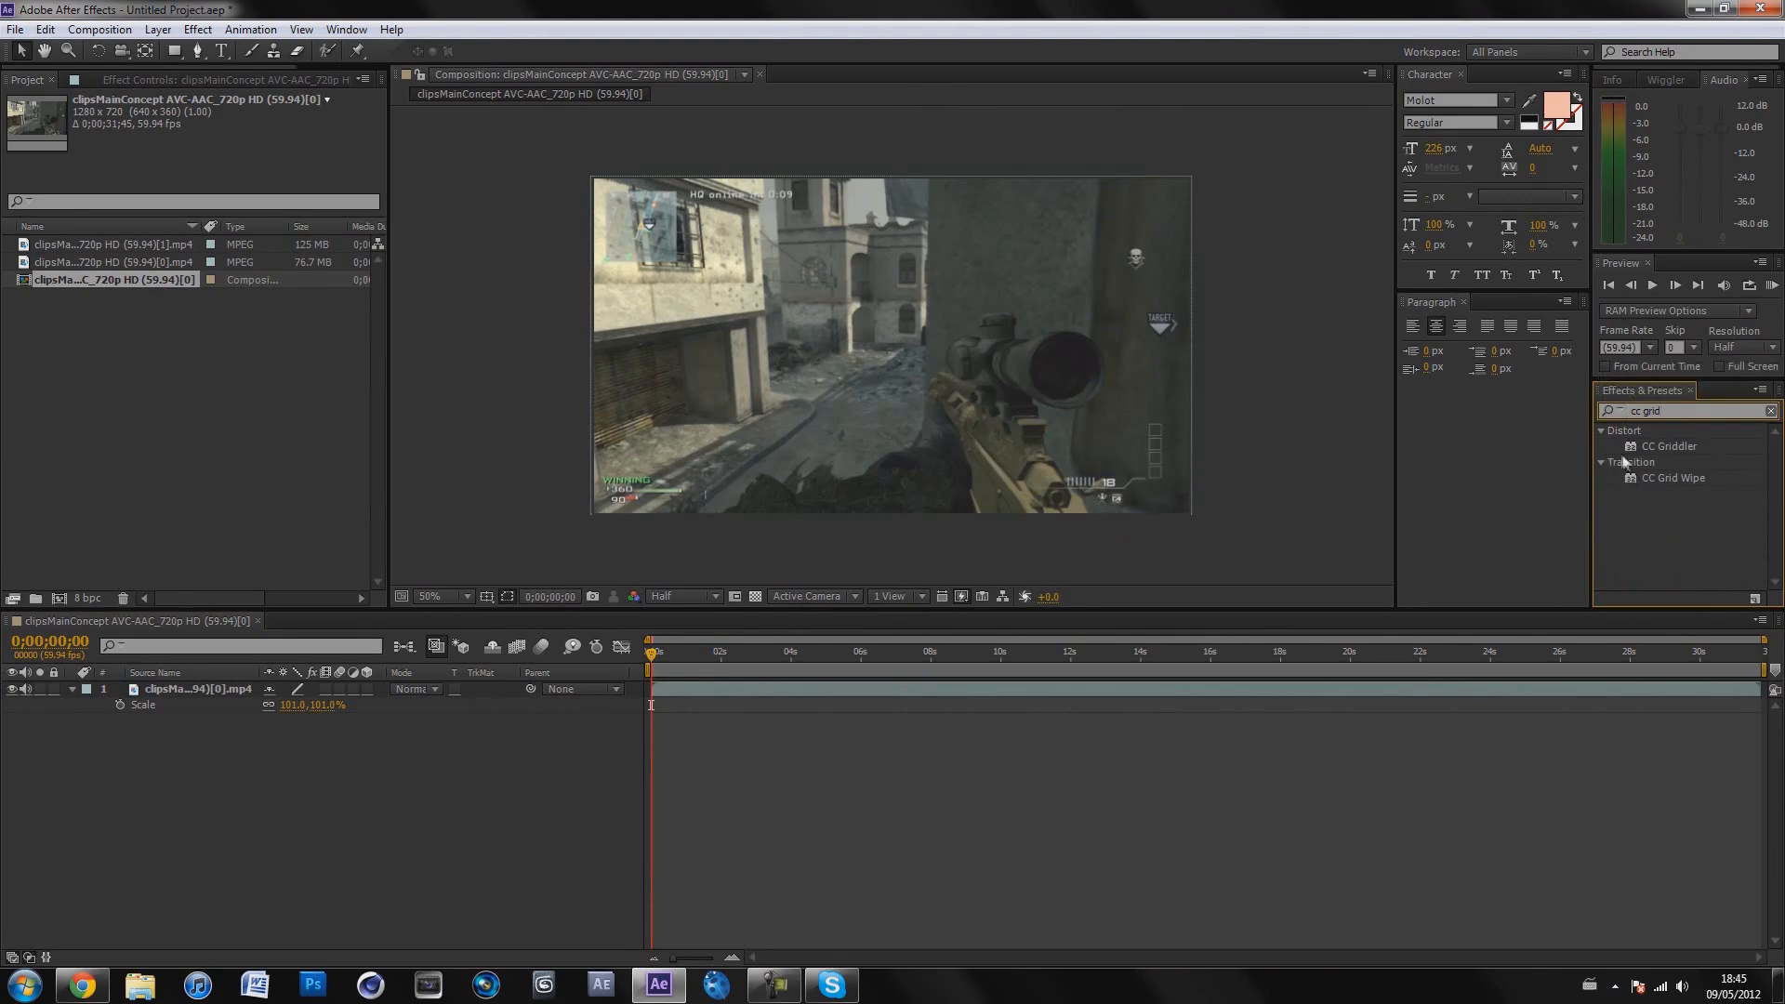
{"action": "left_click", "coordinate": [1600, 461]}
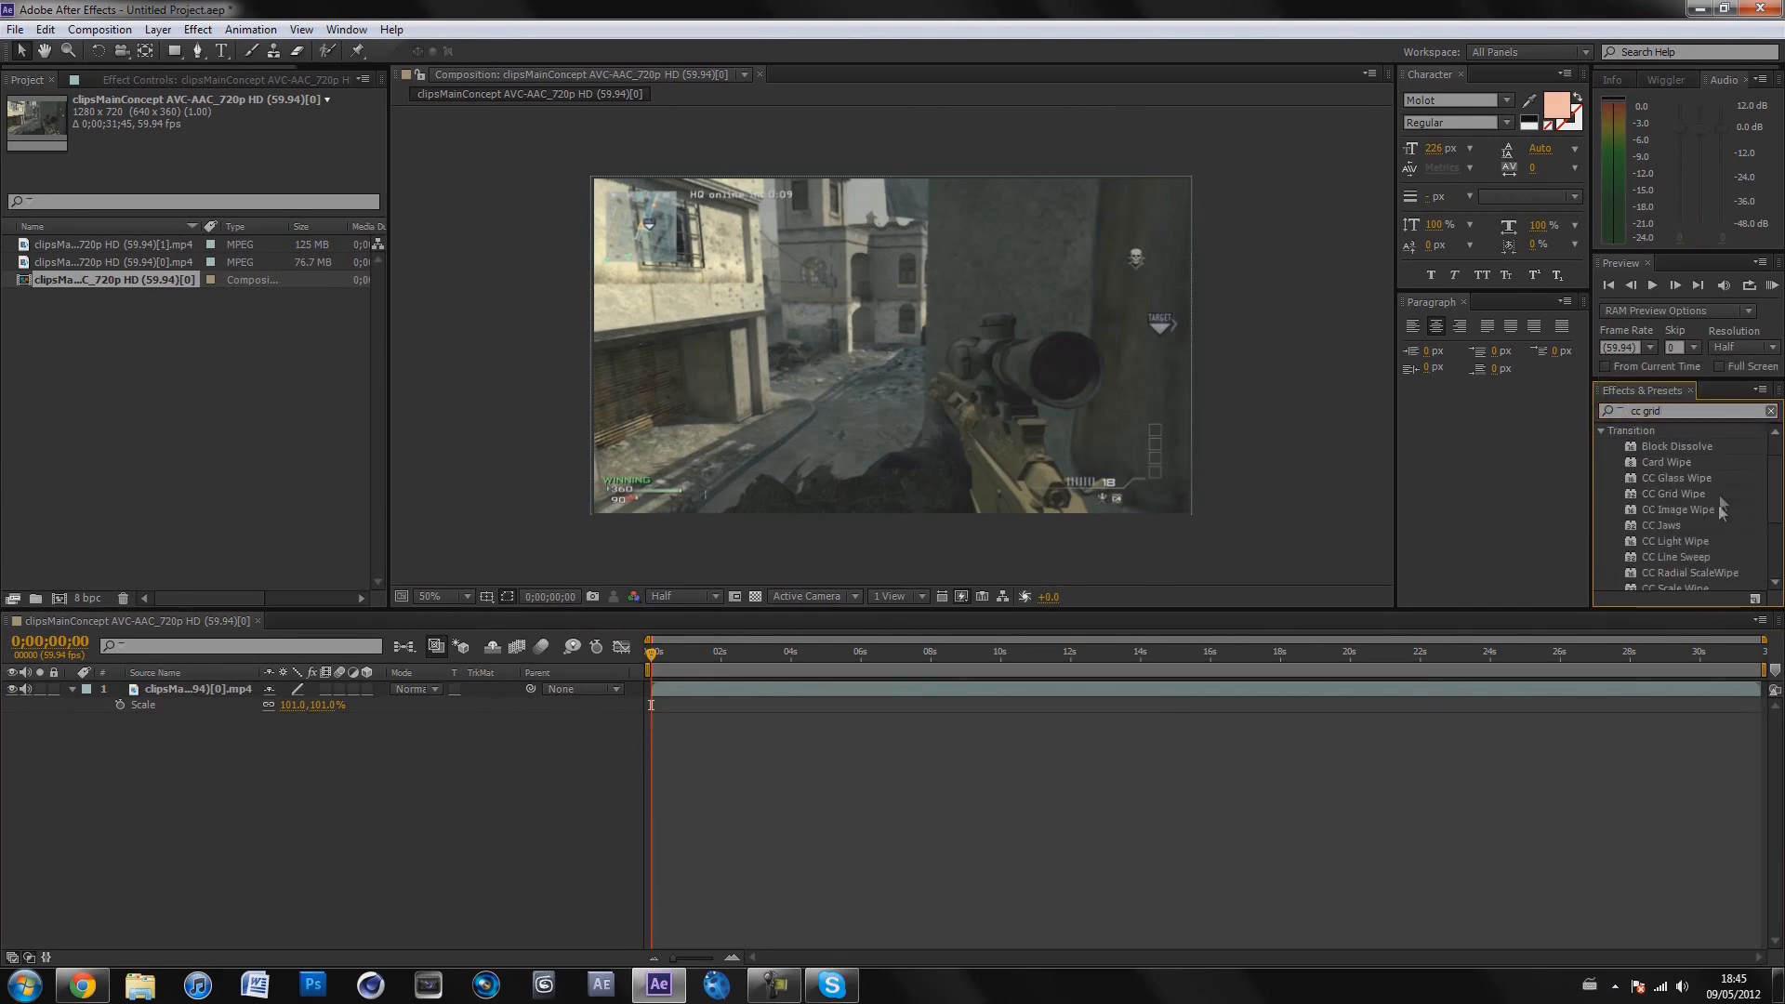
{"action": "scroll", "coordinate": [1652, 563], "scroll_direction": "down", "scroll_amount": 3}
{"action": "scroll", "coordinate": [1648, 512], "scroll_direction": "up", "scroll_amount": 3}
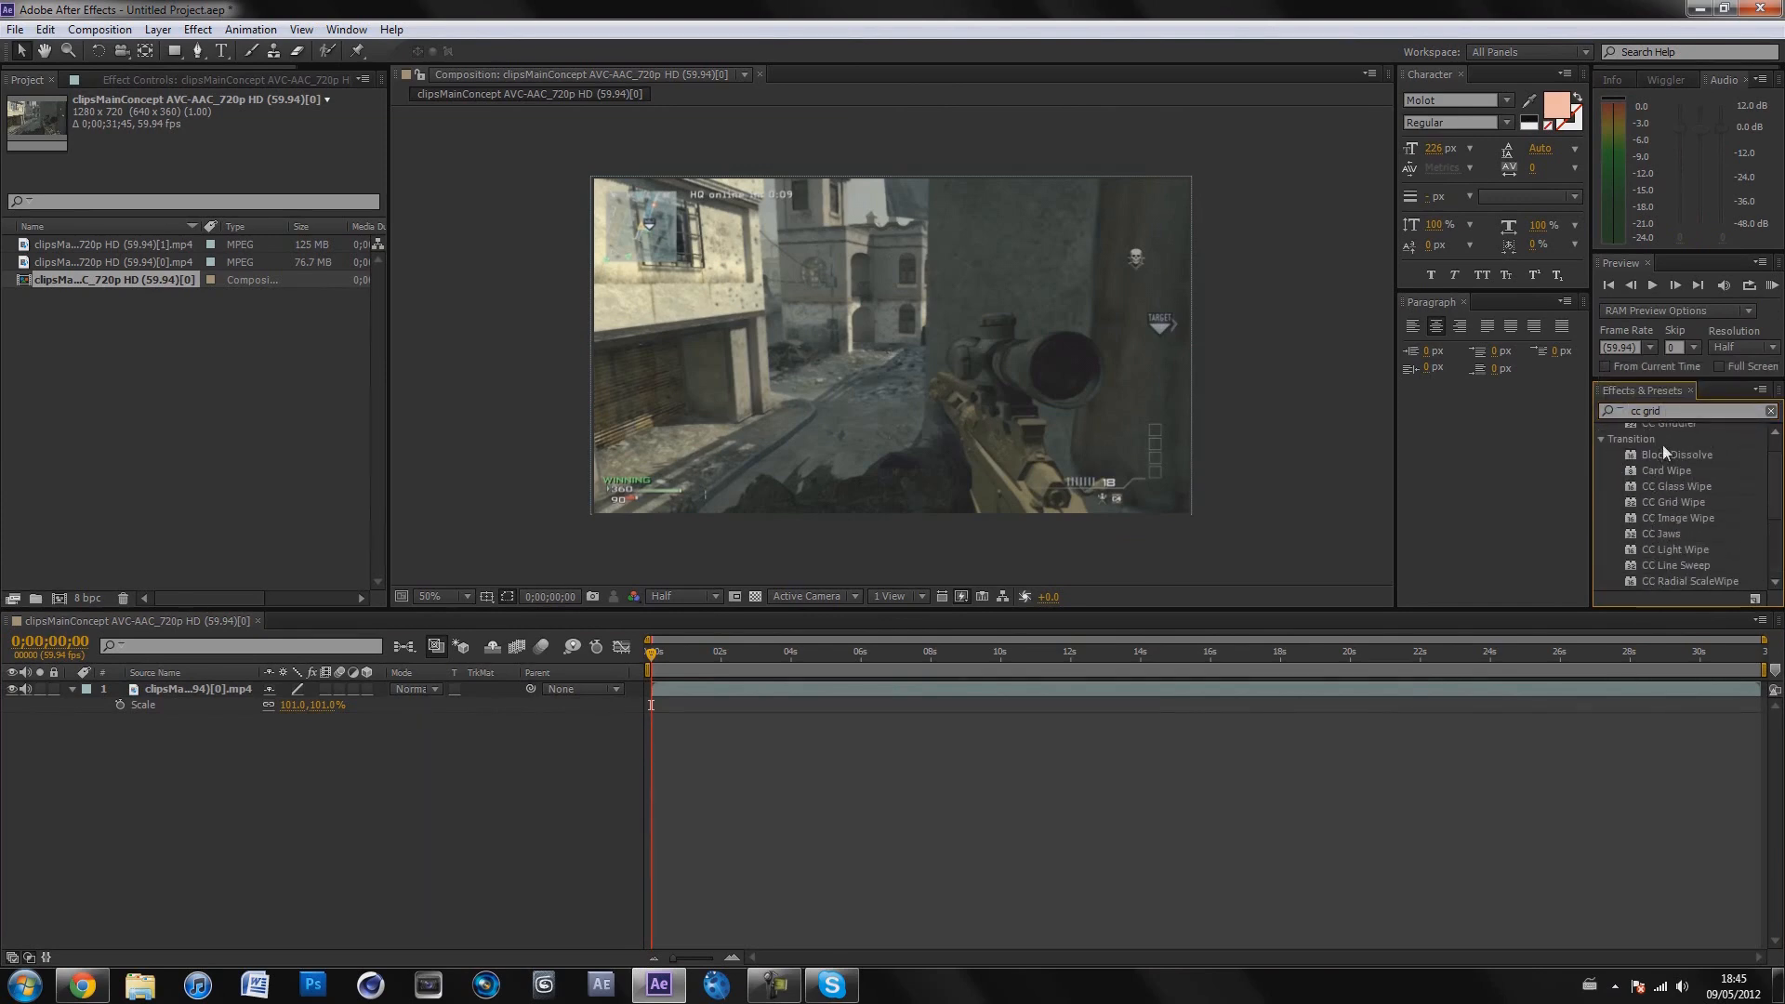
{"action": "scroll", "coordinate": [1667, 474], "scroll_direction": "down", "scroll_amount": 3}
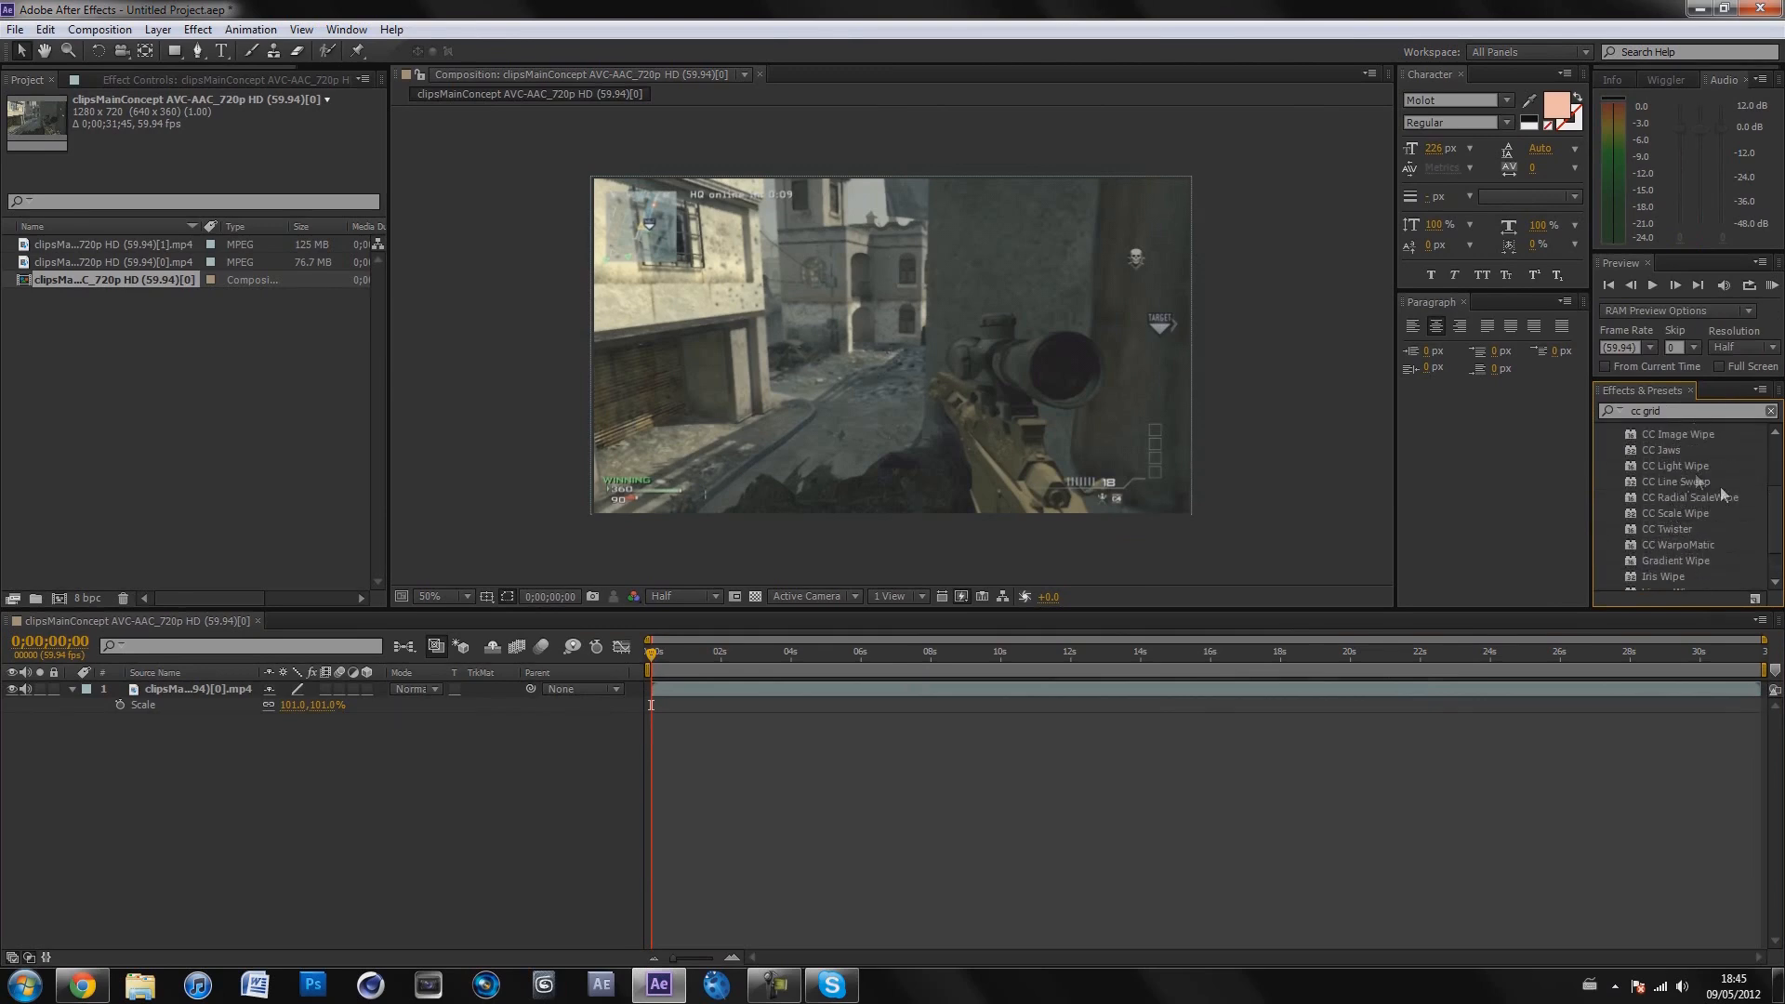
{"action": "scroll", "coordinate": [1764, 520], "scroll_direction": "up", "scroll_amount": 2}
{"action": "mouse_move", "coordinate": [1774, 505]}
{"action": "left_mouse_down"}
{"action": "mouse_move", "coordinate": [1768, 548]}
{"action": "mouse_move", "coordinate": [1773, 498]}
{"action": "left_mouse_up"}
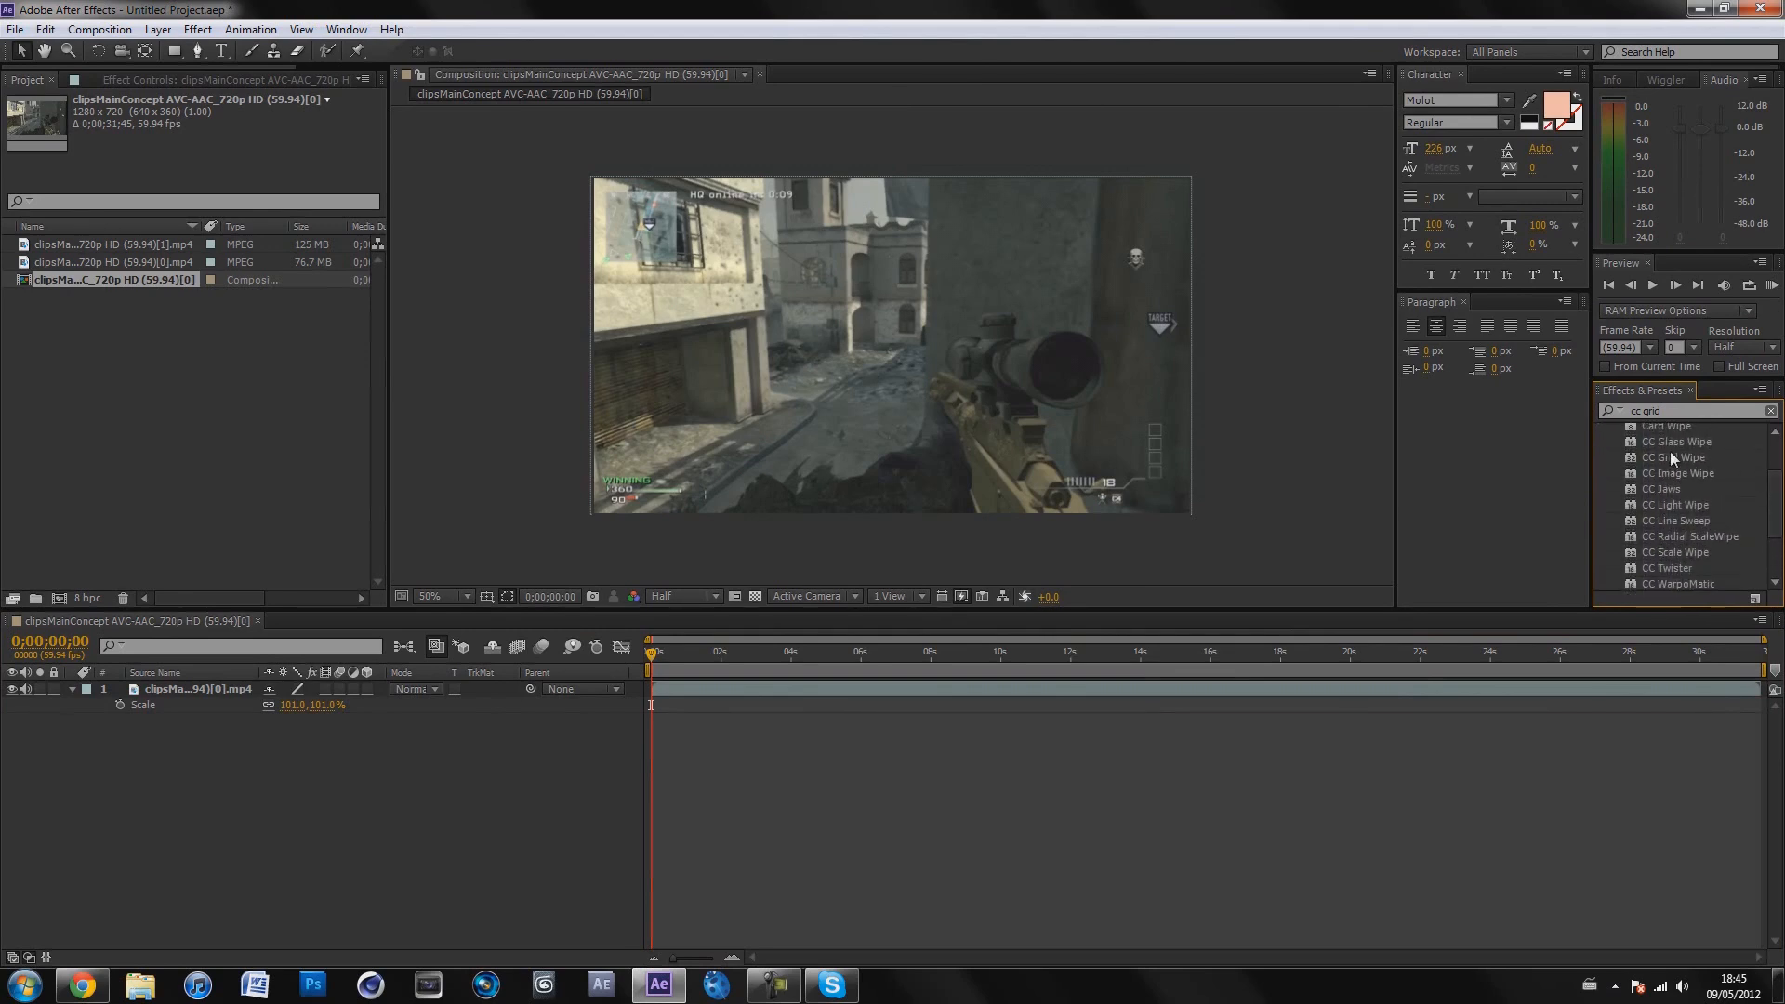
{"action": "left_click_drag", "start_coordinate": [1670, 456], "coordinate": [711, 689]}
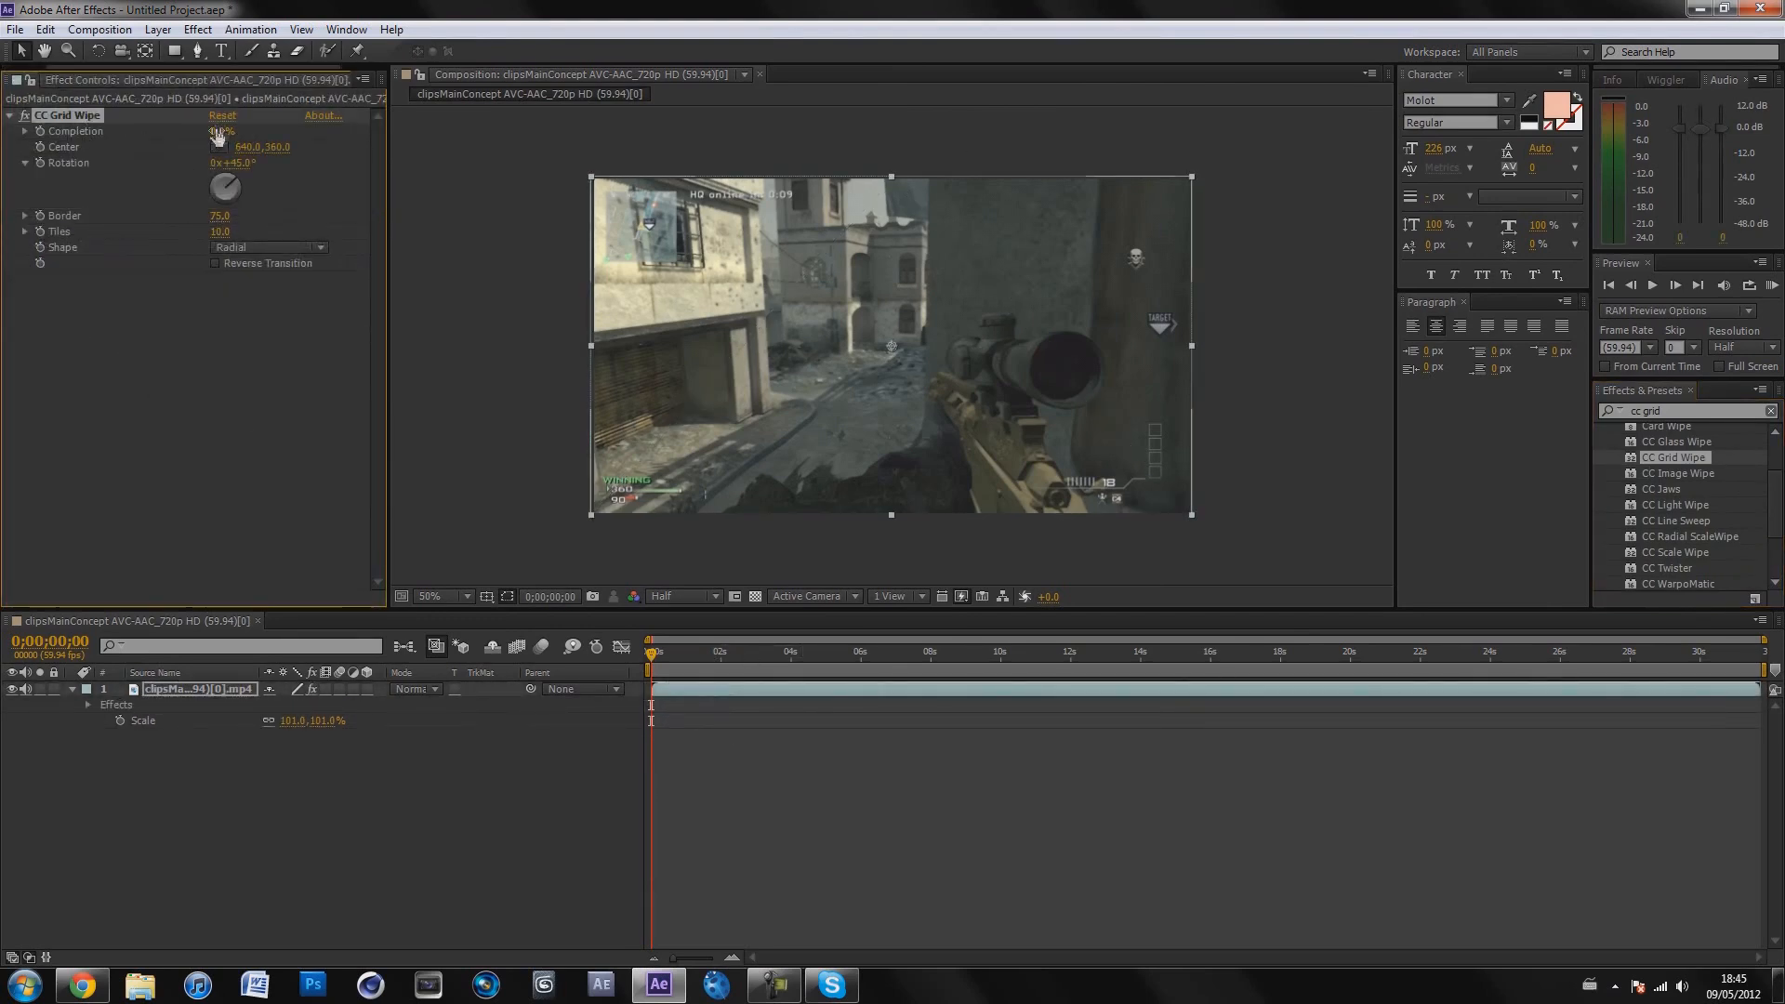
- Preview the grid wipe by raising its Completion and returning it to 0%
{"action": "left_click_drag", "start_coordinate": [220, 131], "coordinate": [337, 168]}
{"action": "left_click", "coordinate": [210, 364]}
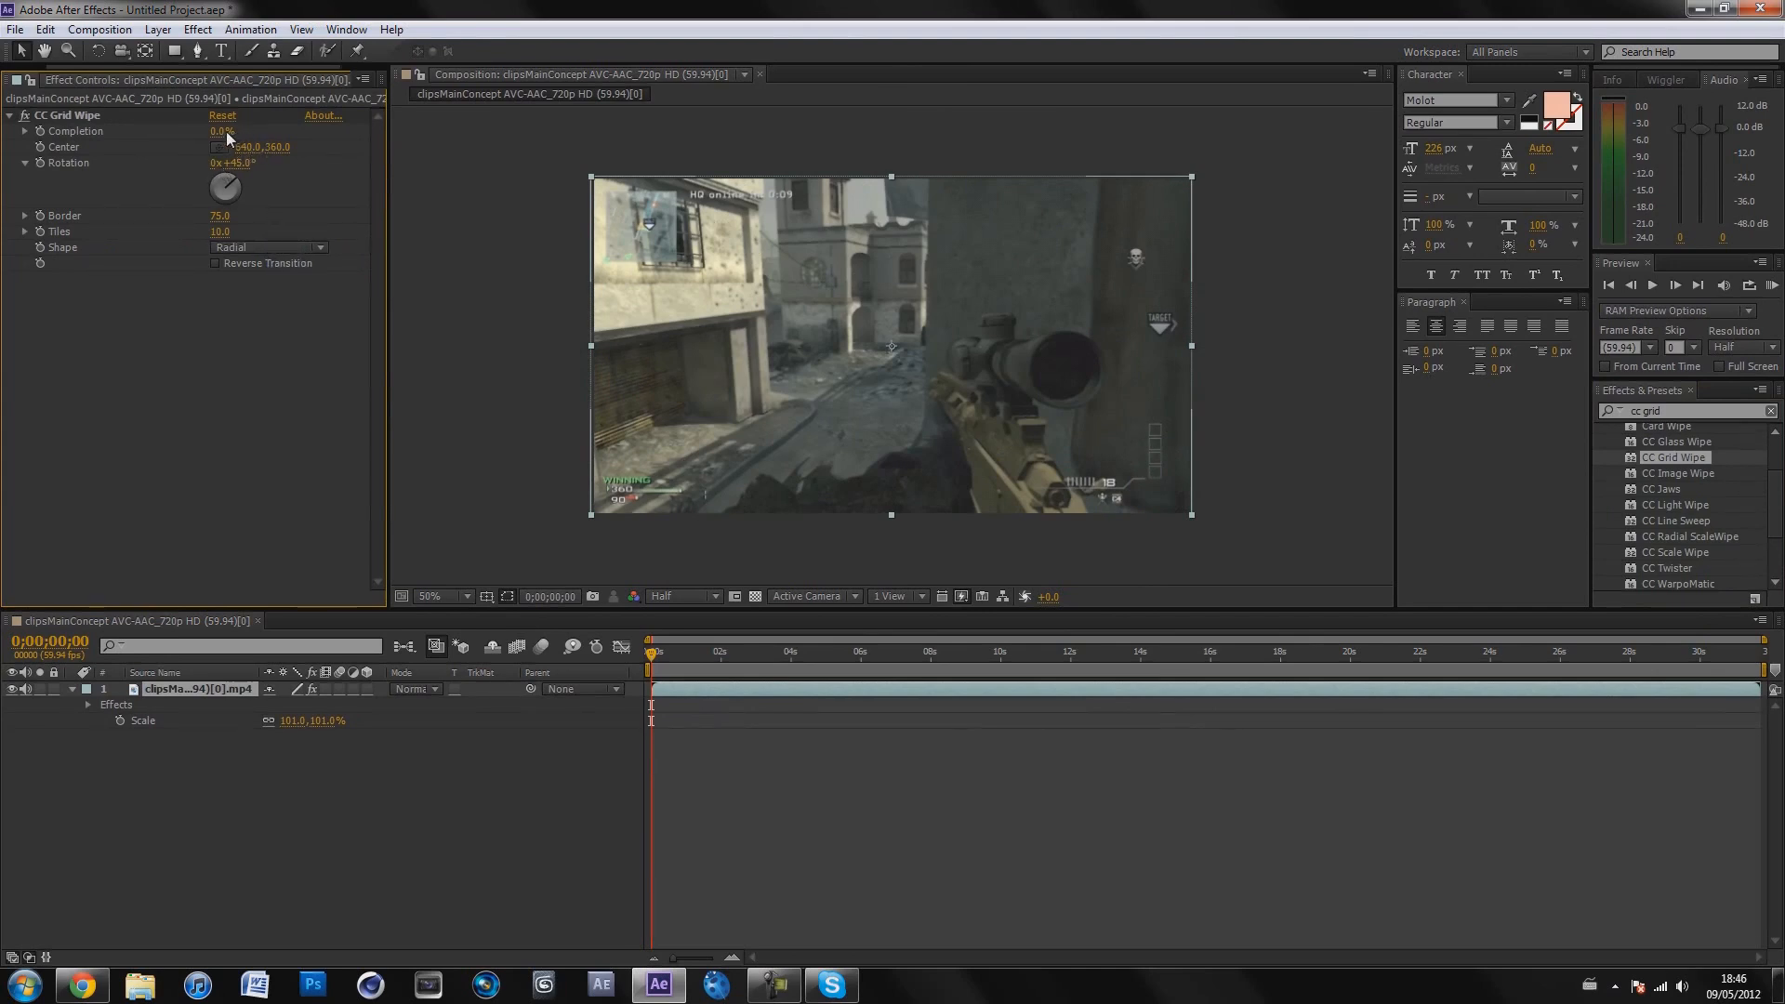
{"action": "mouse_move", "coordinate": [226, 131]}
{"action": "left_mouse_down"}
{"action": "mouse_move", "coordinate": [297, 132]}
{"action": "mouse_move", "coordinate": [200, 138]}
{"action": "left_mouse_up"}
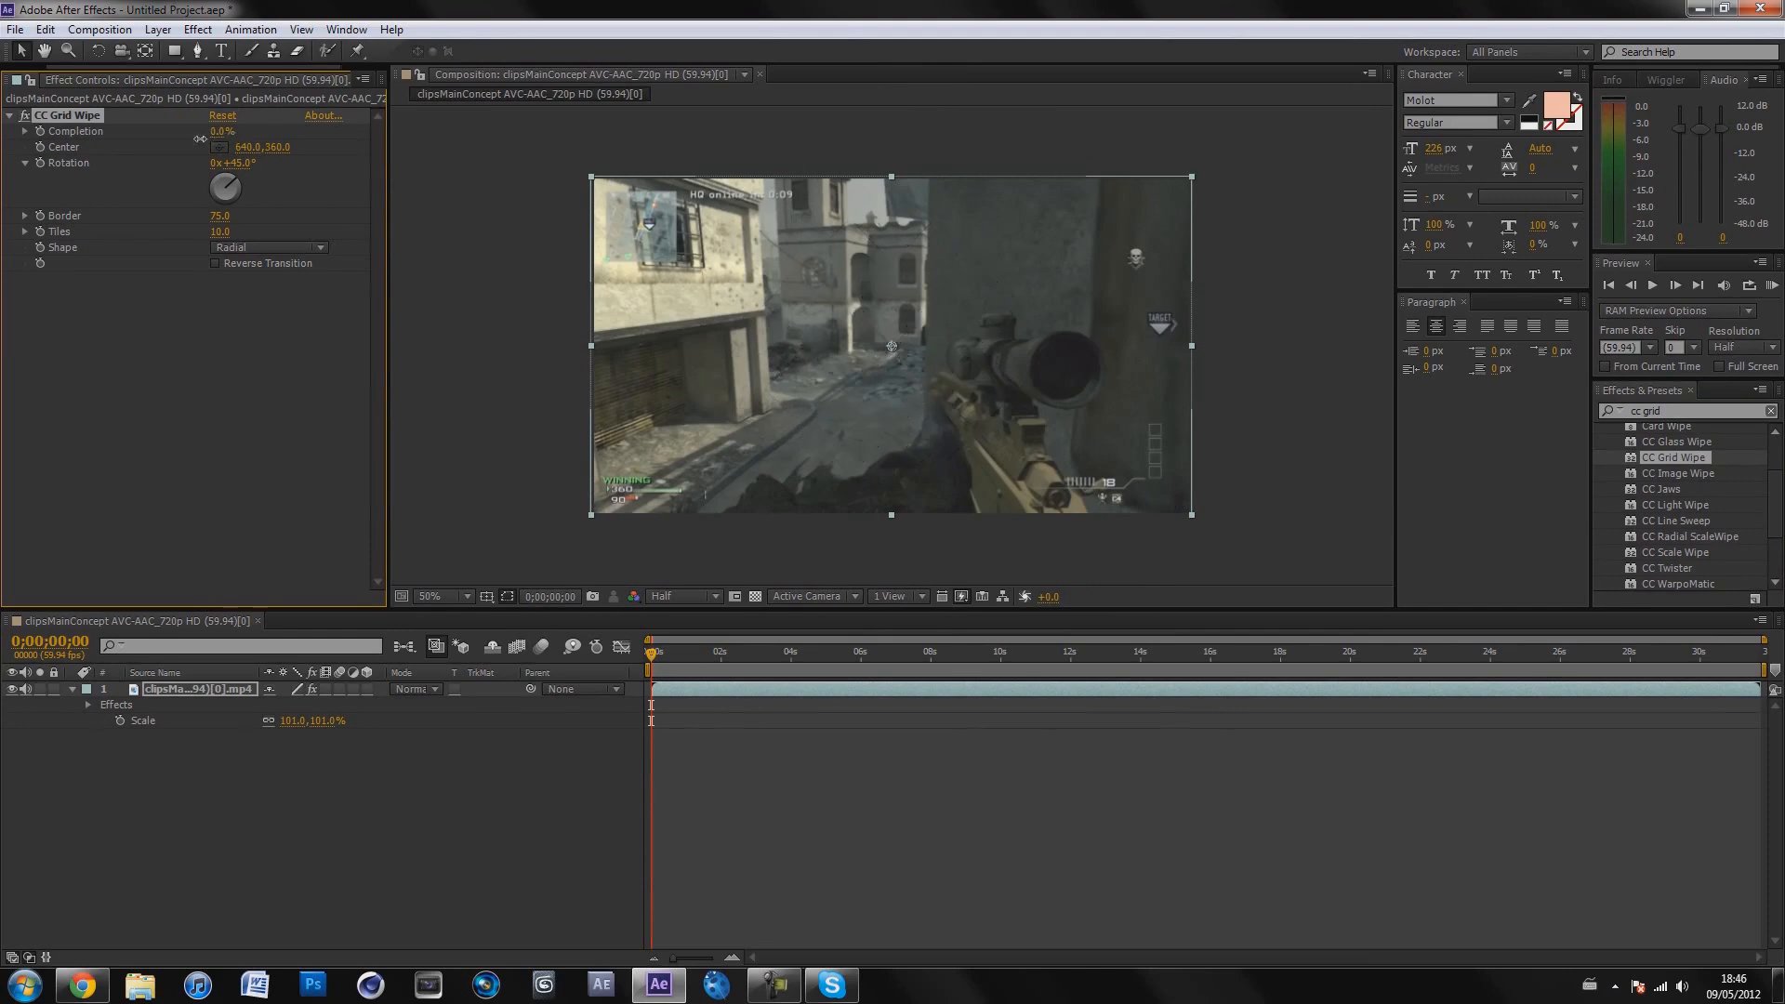
{"action": "left_click", "coordinate": [291, 389]}
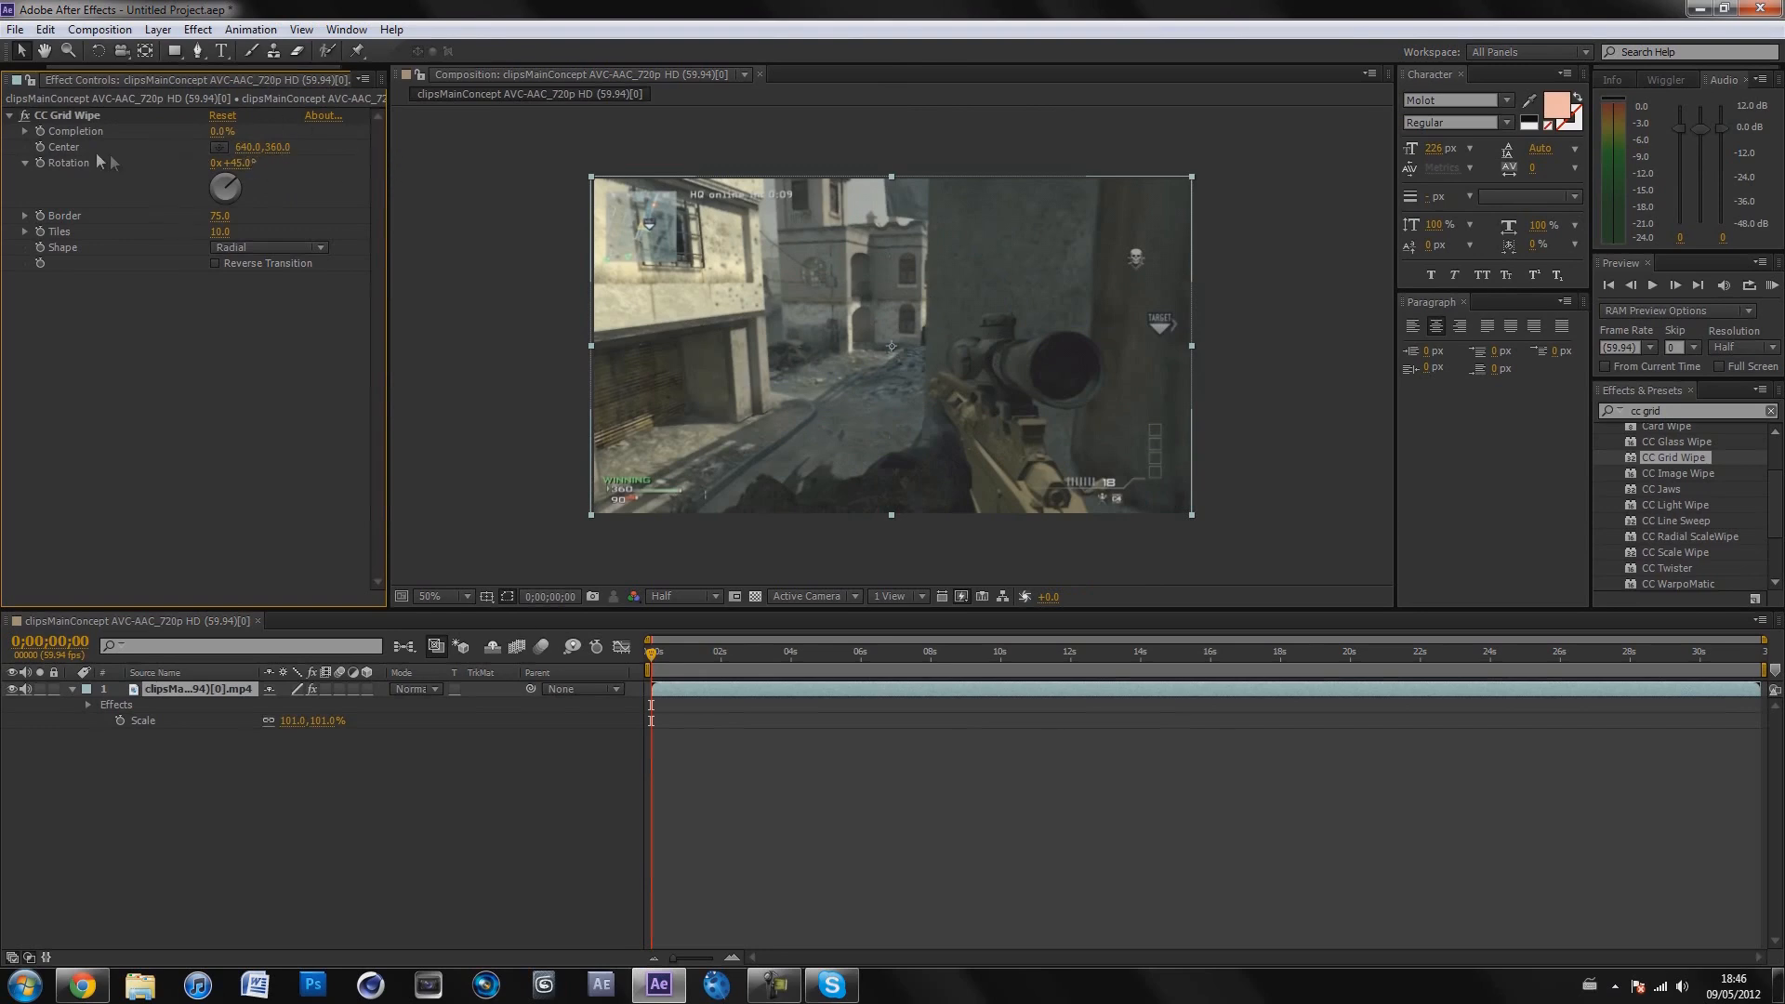
- Try placing the wipe's Center at the lower-left corner of the footage, check it with Completion, and undo the move
{"action": "left_click", "coordinate": [218, 147]}
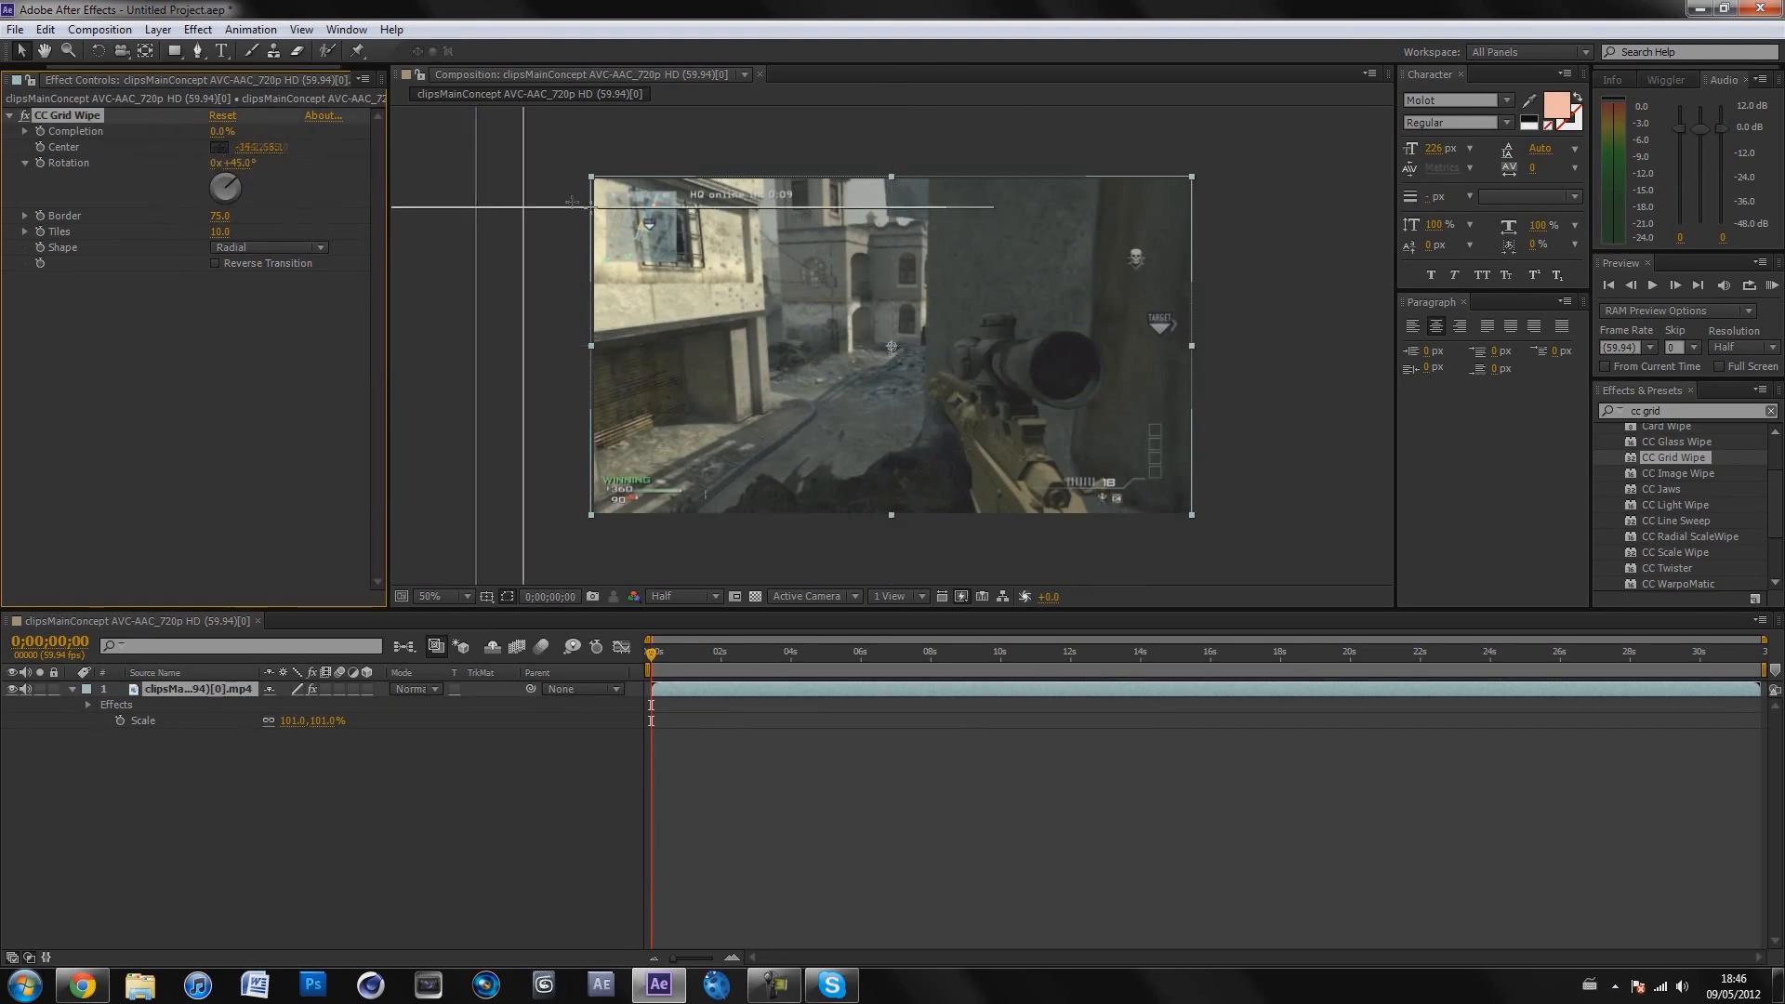
{"action": "left_click", "coordinate": [591, 515]}
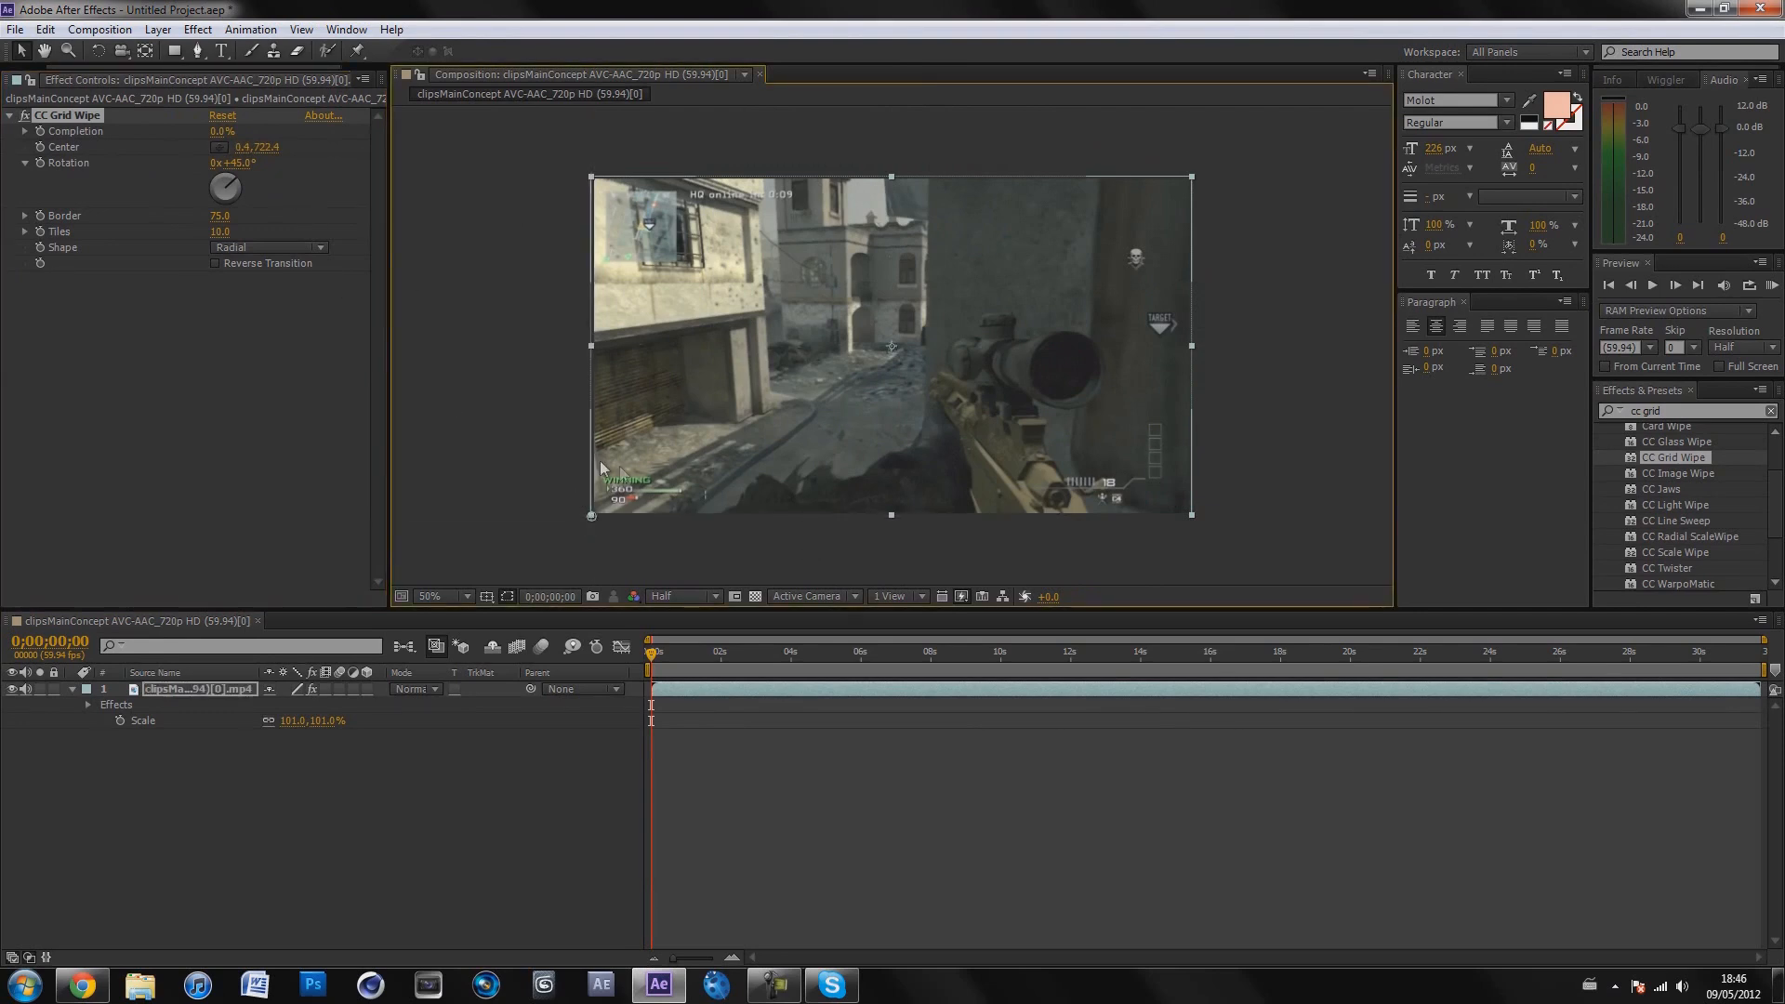
{"action": "left_click_drag", "start_coordinate": [222, 140], "coordinate": [167, 139]}
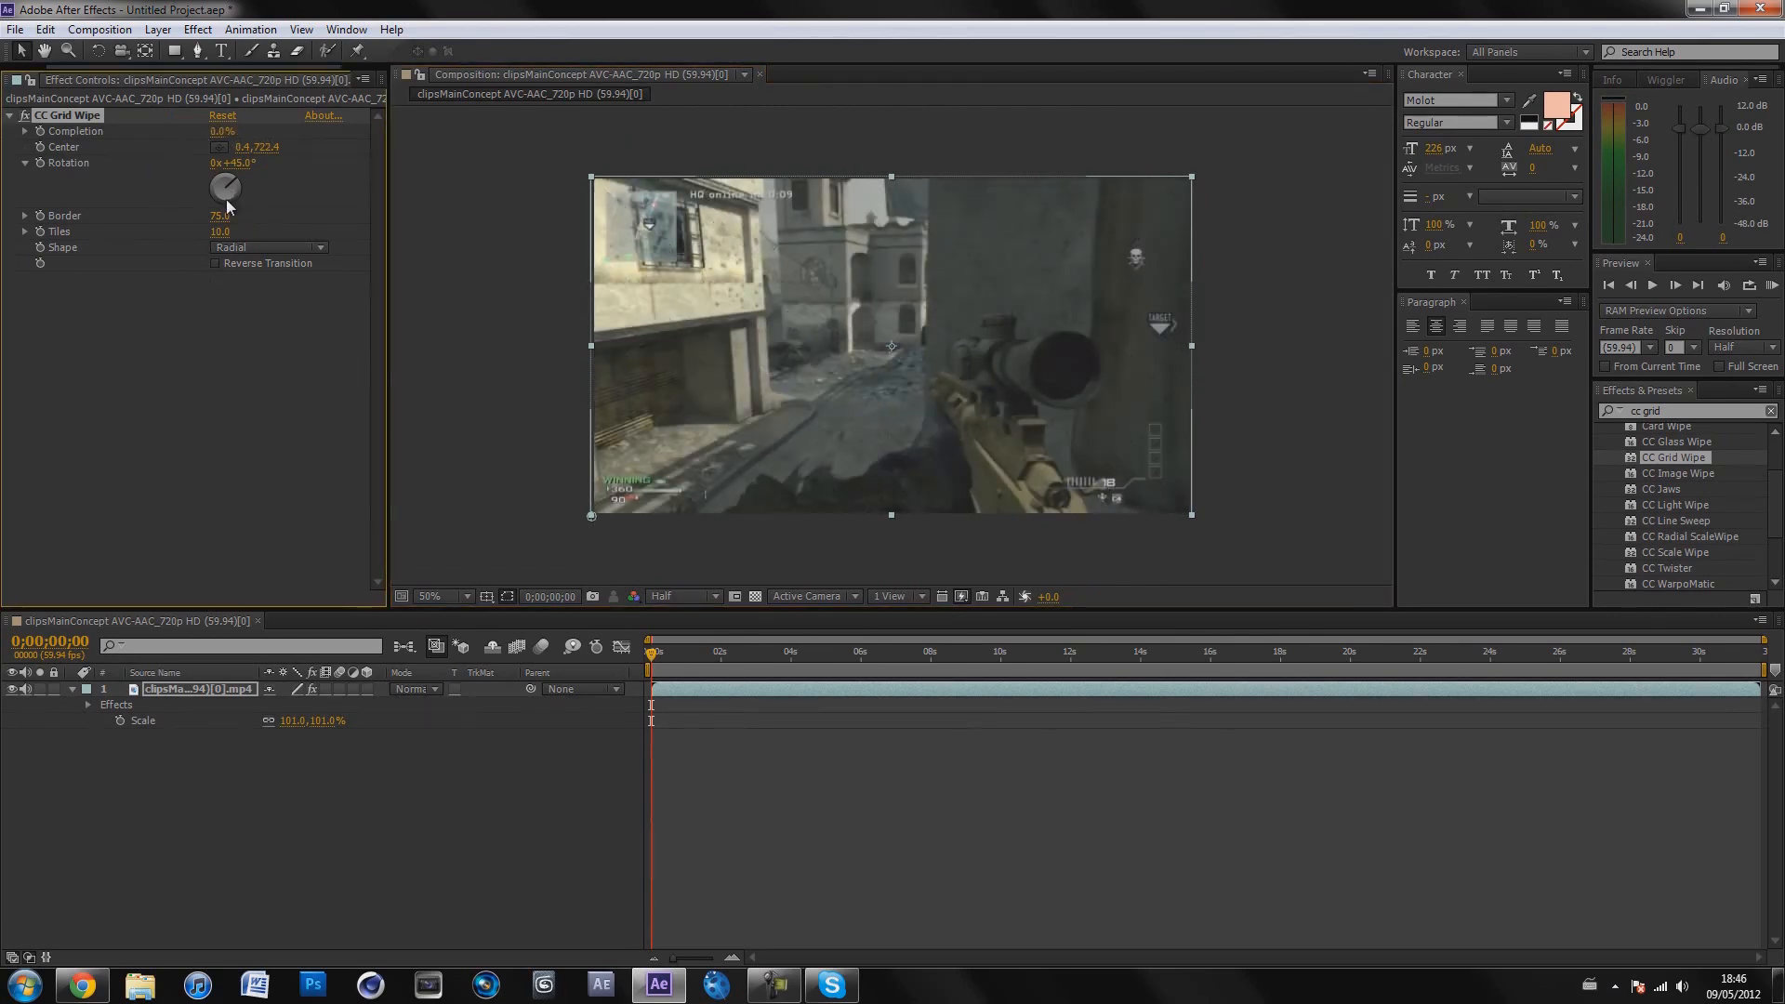
{"action": "key", "text": "ctrl+z"}
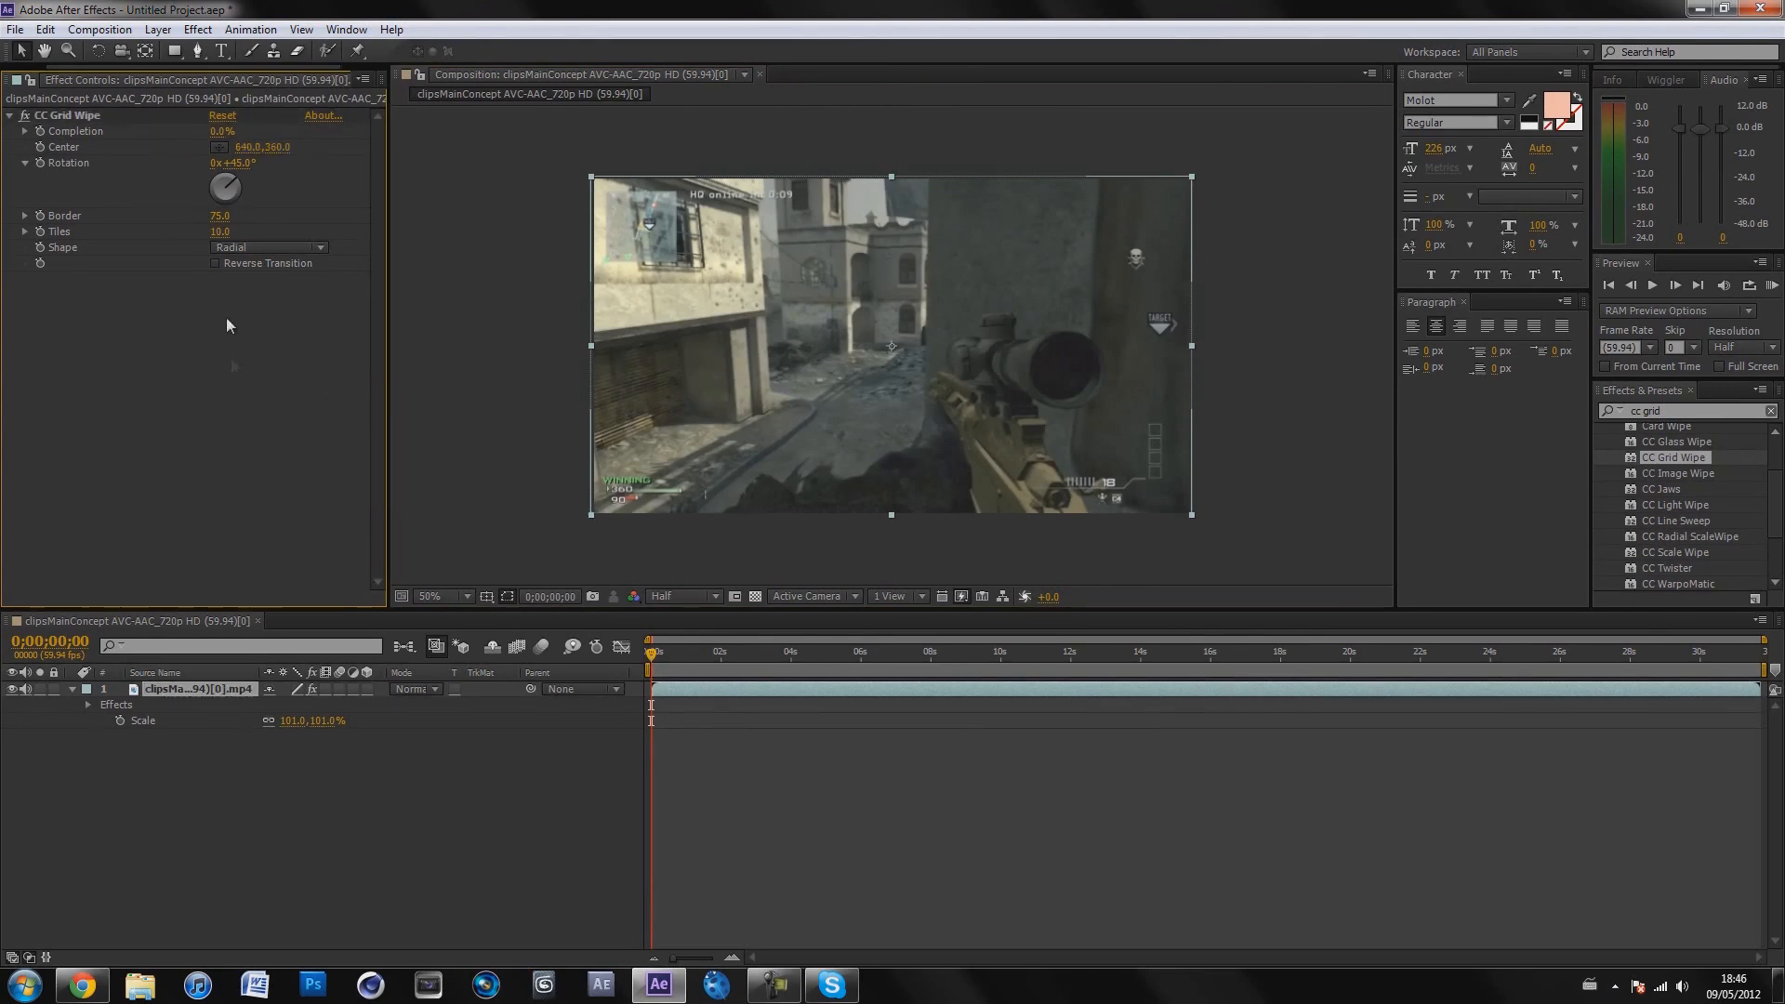
- Raise the wipe's Completion to about 18% and set its Rotation to 0°
{"action": "left_click_drag", "start_coordinate": [216, 133], "coordinate": [239, 177]}
{"action": "left_click", "coordinate": [237, 164]}
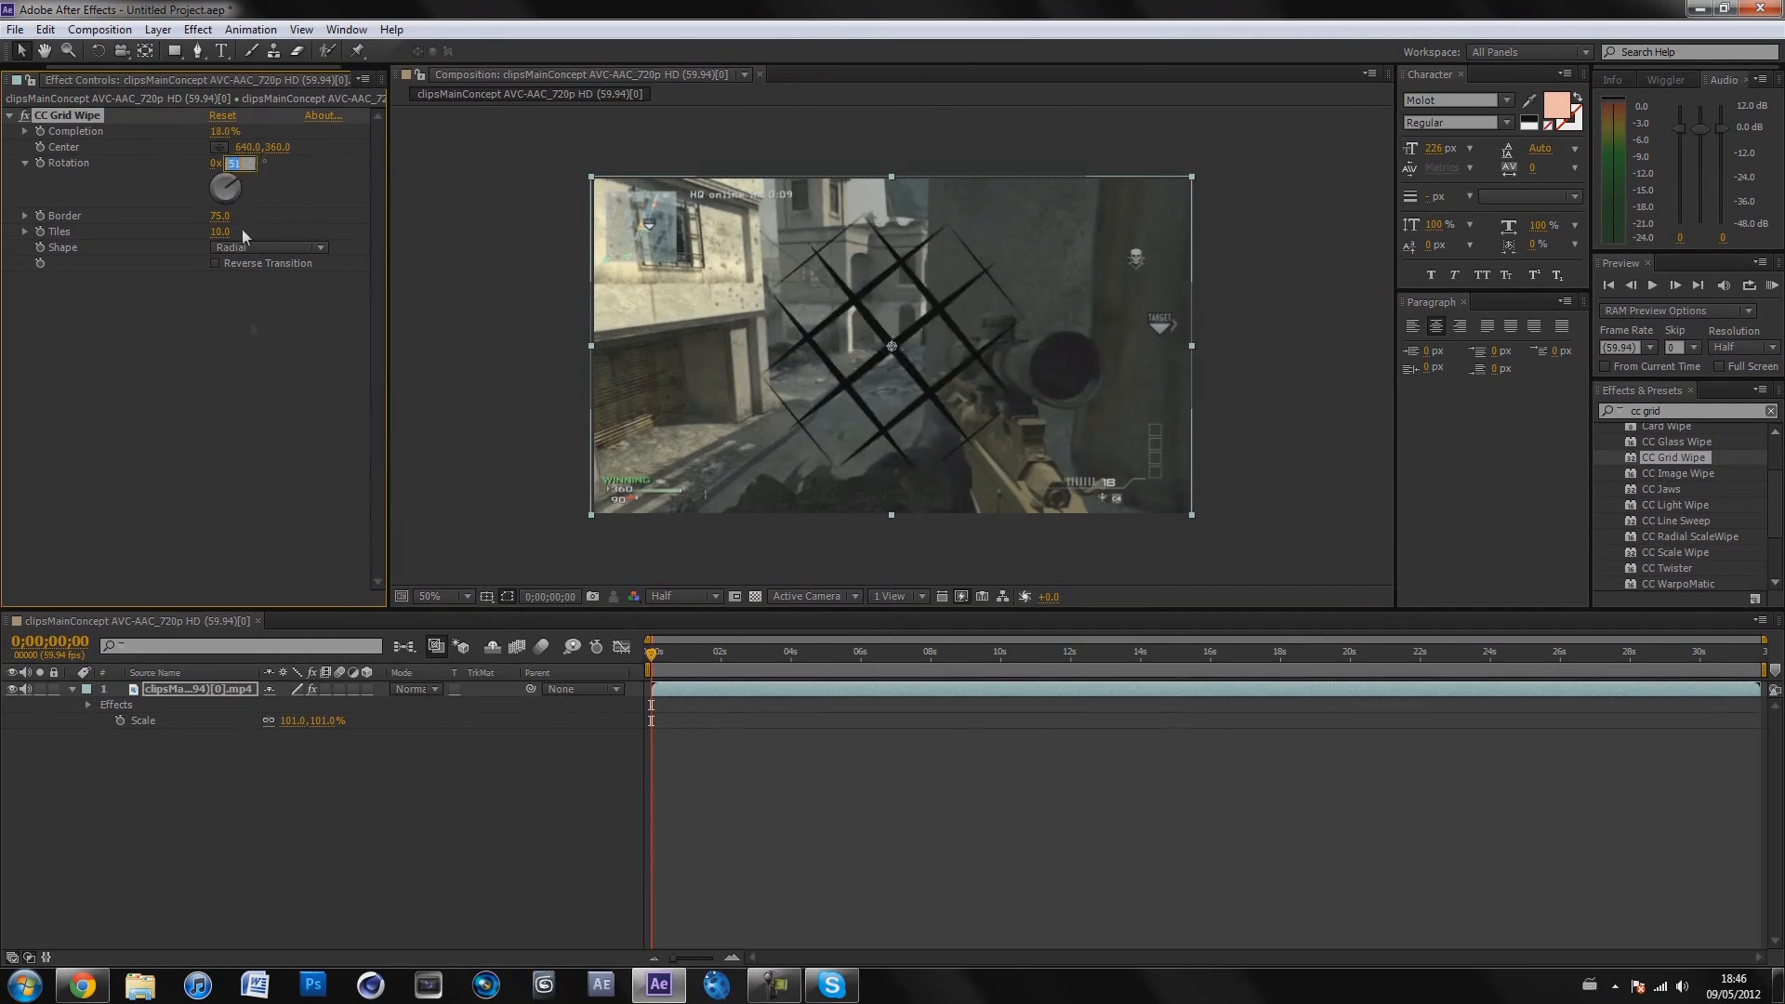
{"action": "type", "text": "0"}
{"action": "key", "text": "Return"}
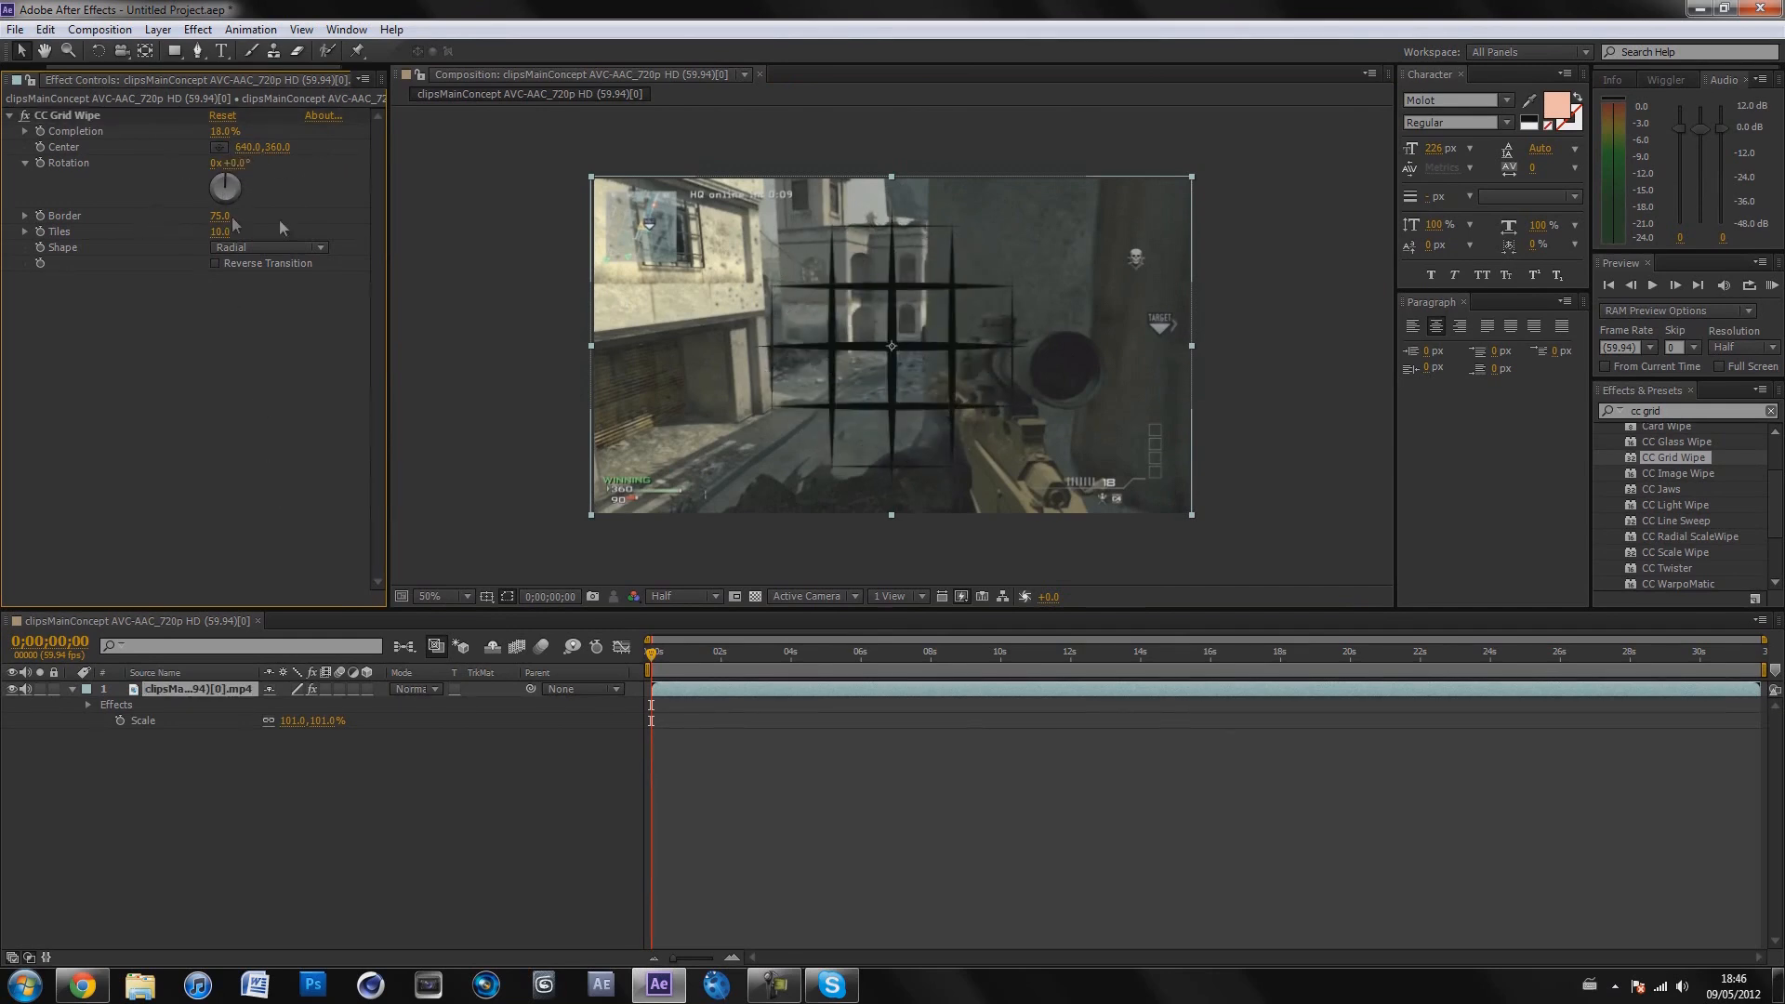
- Raise the wipe's Border to 200 and return Completion to 0%
{"action": "left_click_drag", "start_coordinate": [220, 217], "coordinate": [1370, 308]}
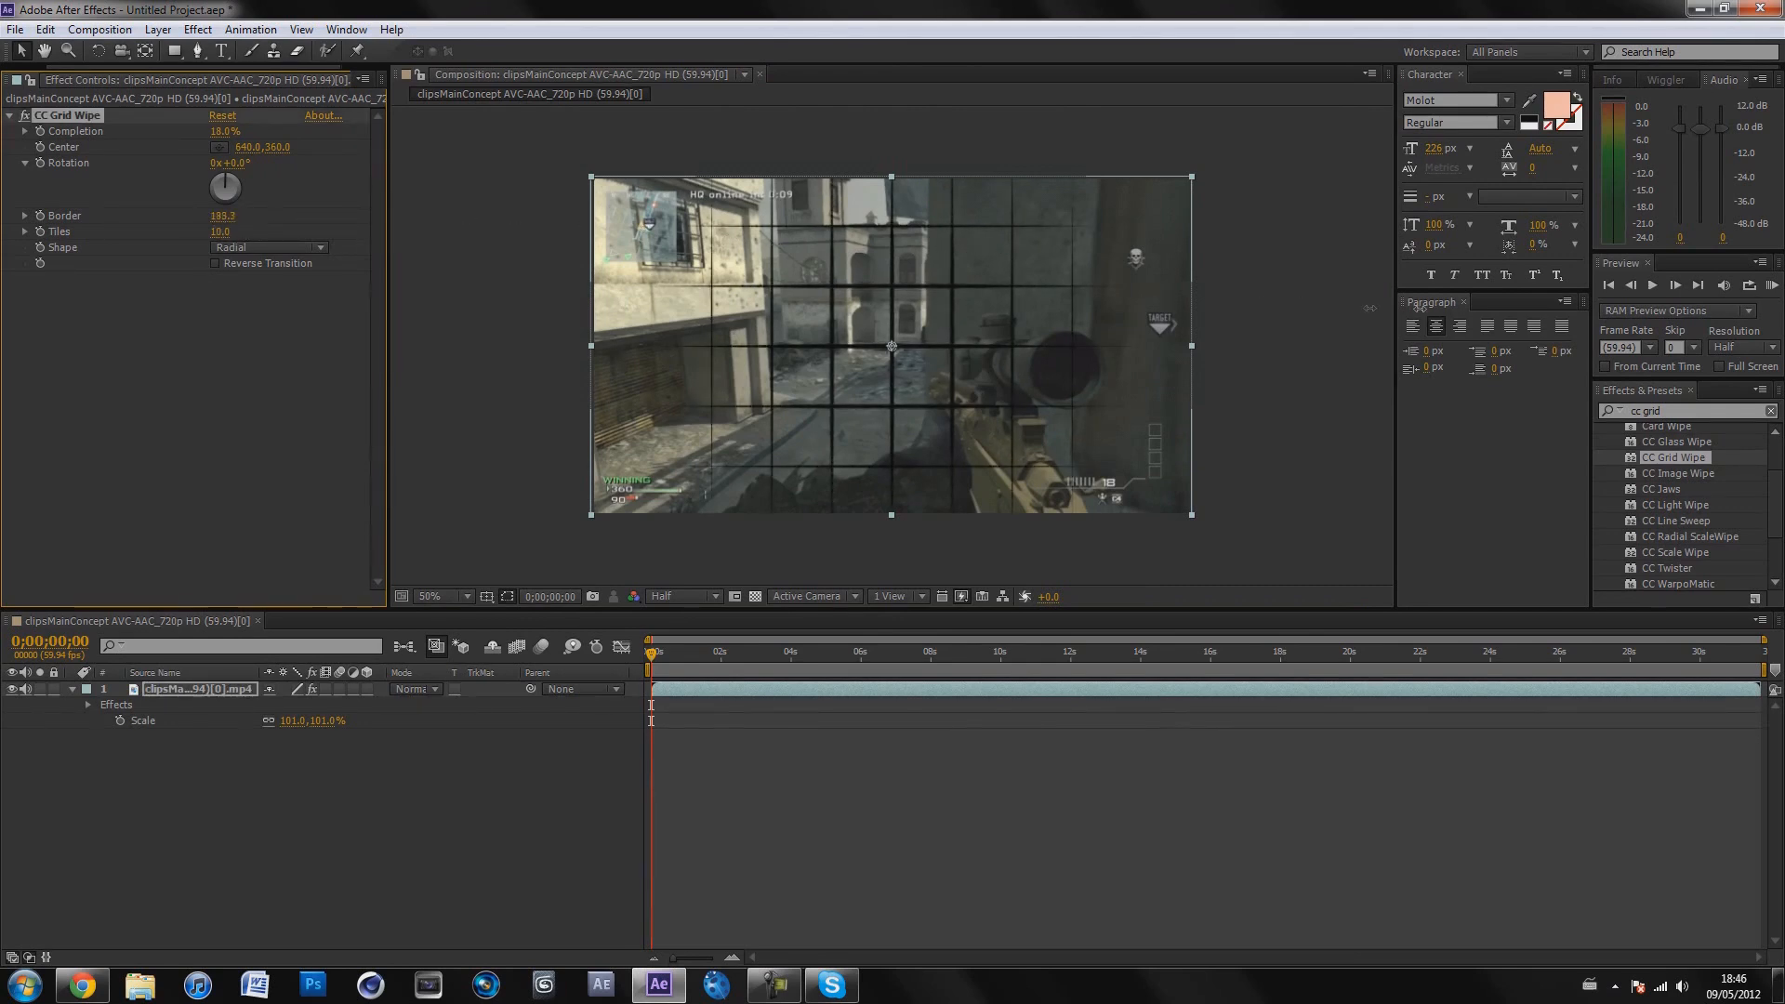
{"action": "left_click_drag", "start_coordinate": [683, 232], "coordinate": [398, 218]}
{"action": "left_click", "coordinate": [259, 302]}
{"action": "left_click_drag", "start_coordinate": [224, 131], "coordinate": [183, 136]}
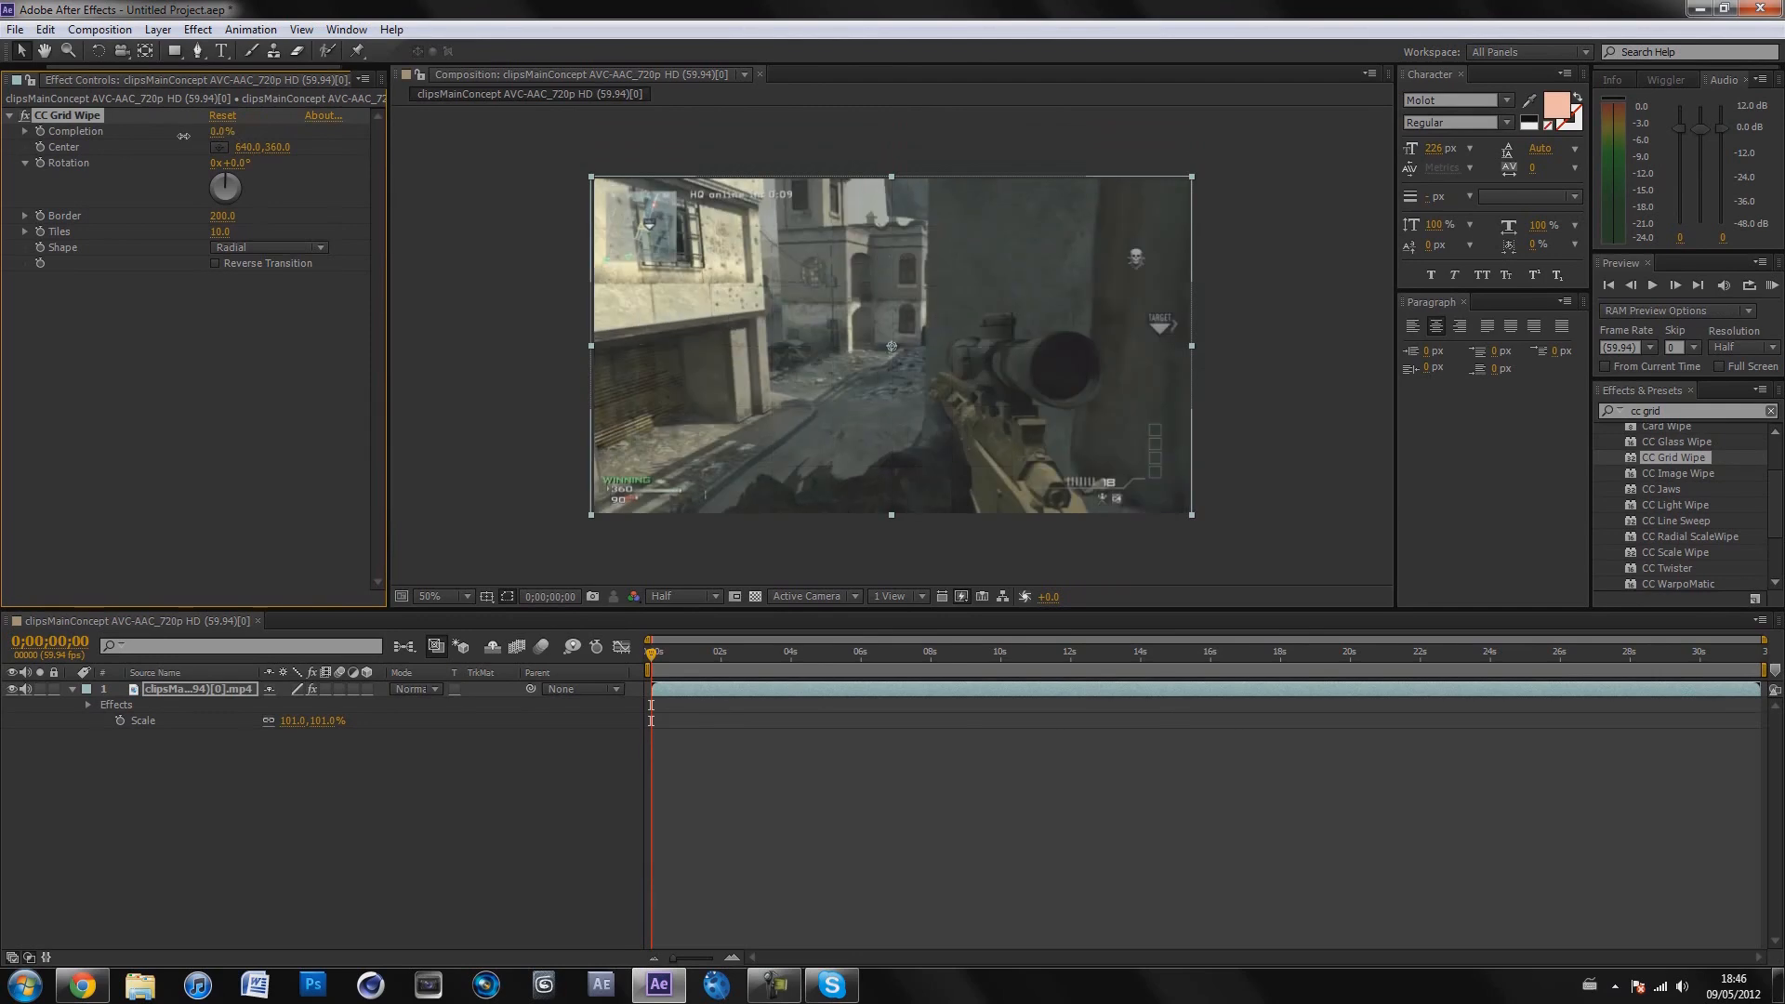
- Set the wipe's Border to 30, then try shifting its Center and undo the shift
{"action": "left_click", "coordinate": [222, 215]}
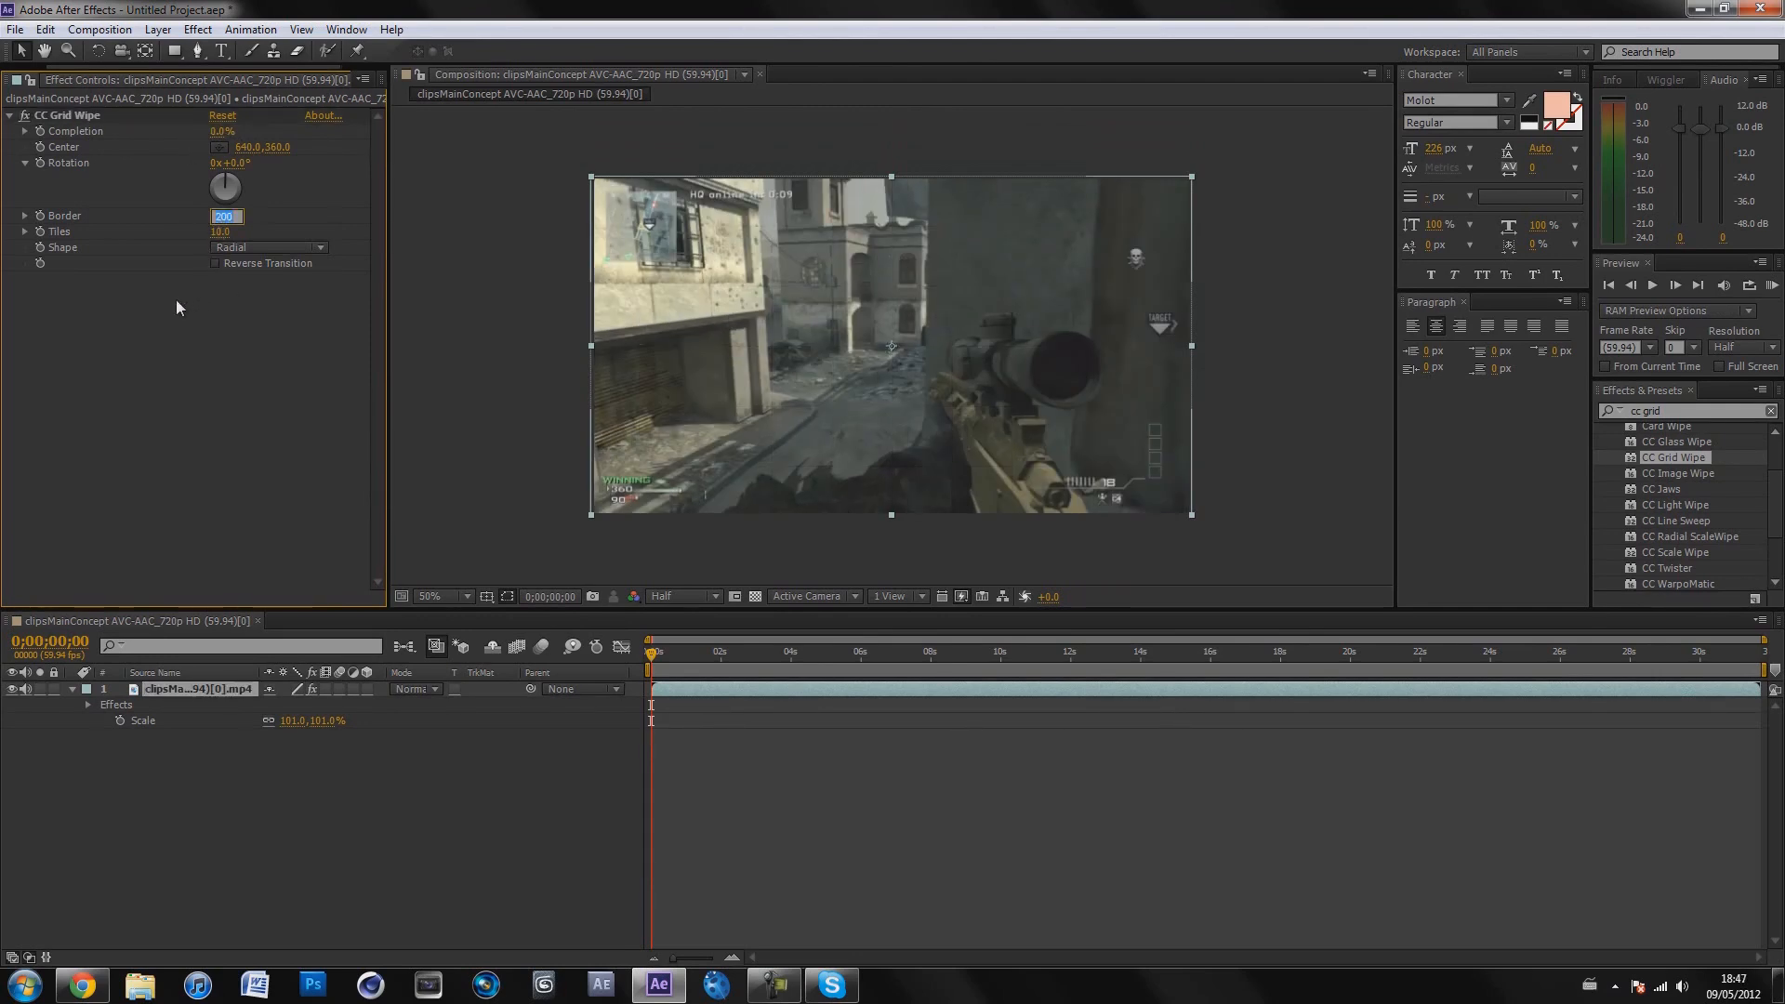
{"action": "type", "text": "52"}
{"action": "key", "text": "Return"}
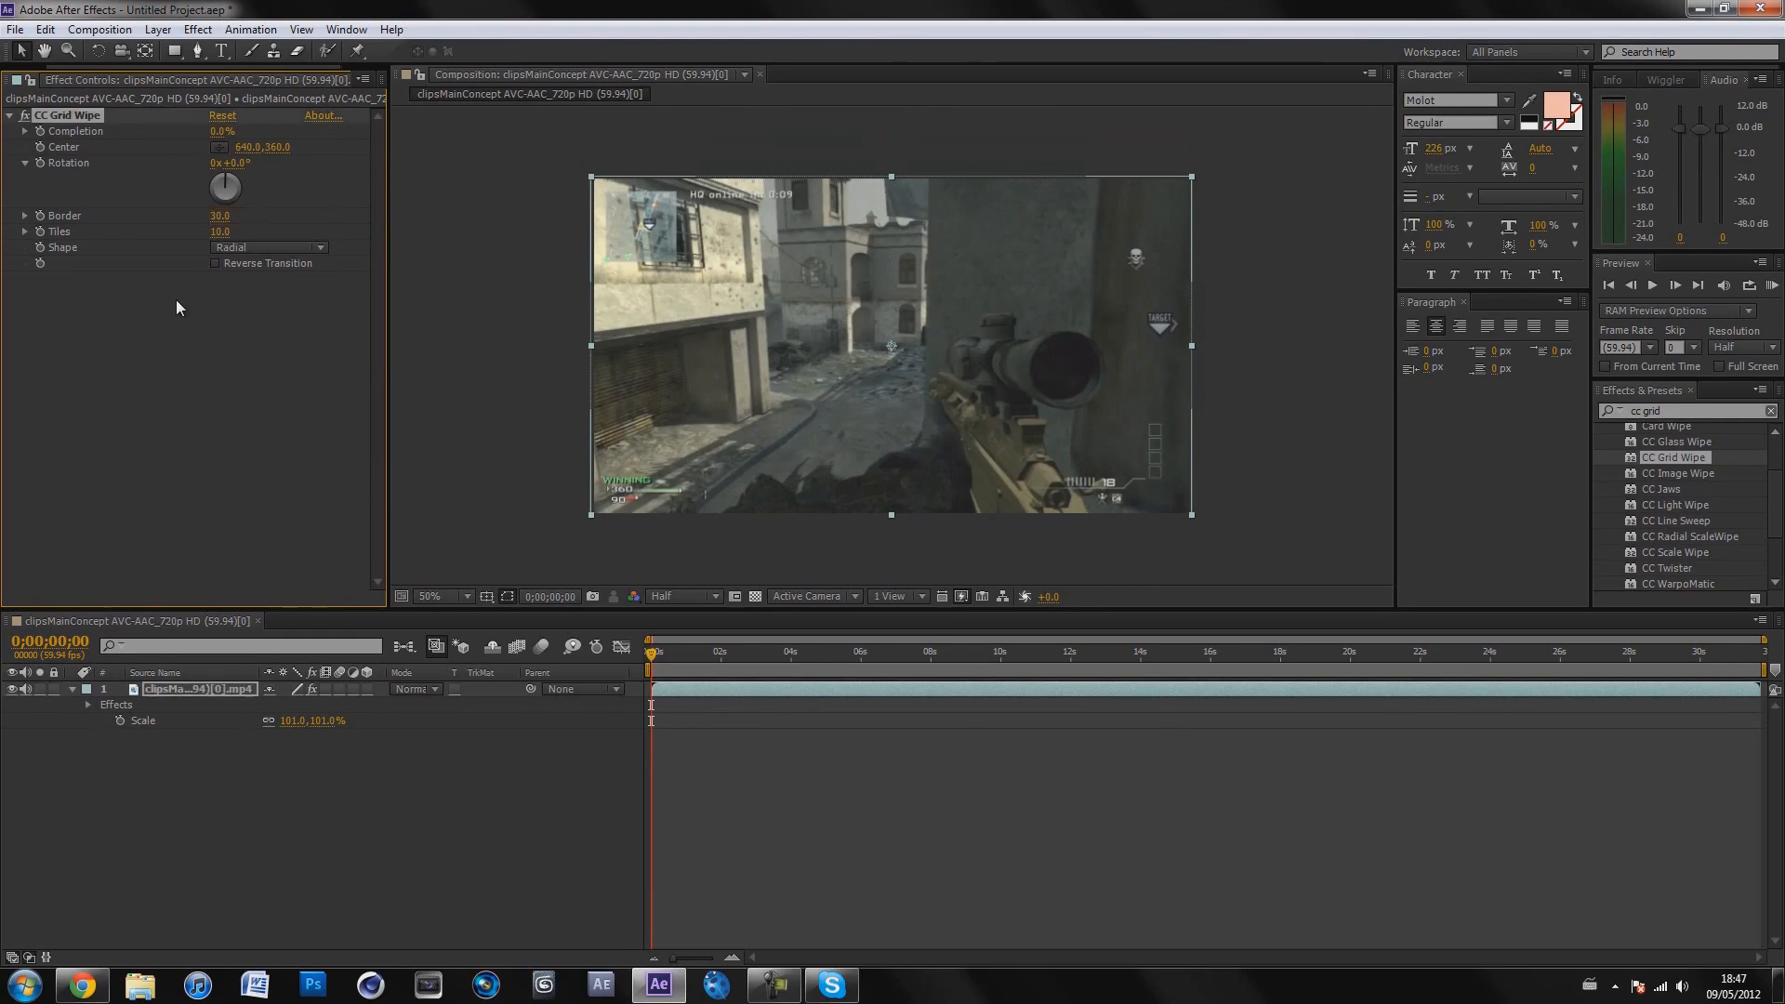
{"action": "left_click_drag", "start_coordinate": [279, 147], "coordinate": [305, 151]}
{"action": "key", "text": "ctrl+z"}
- Set the wipe's Border to 100 and adjust Completion to 16%
{"action": "left_click_drag", "start_coordinate": [223, 131], "coordinate": [262, 131]}
{"action": "left_click", "coordinate": [224, 218]}
{"action": "type", "text": "100"}
{"action": "key", "text": "Return"}
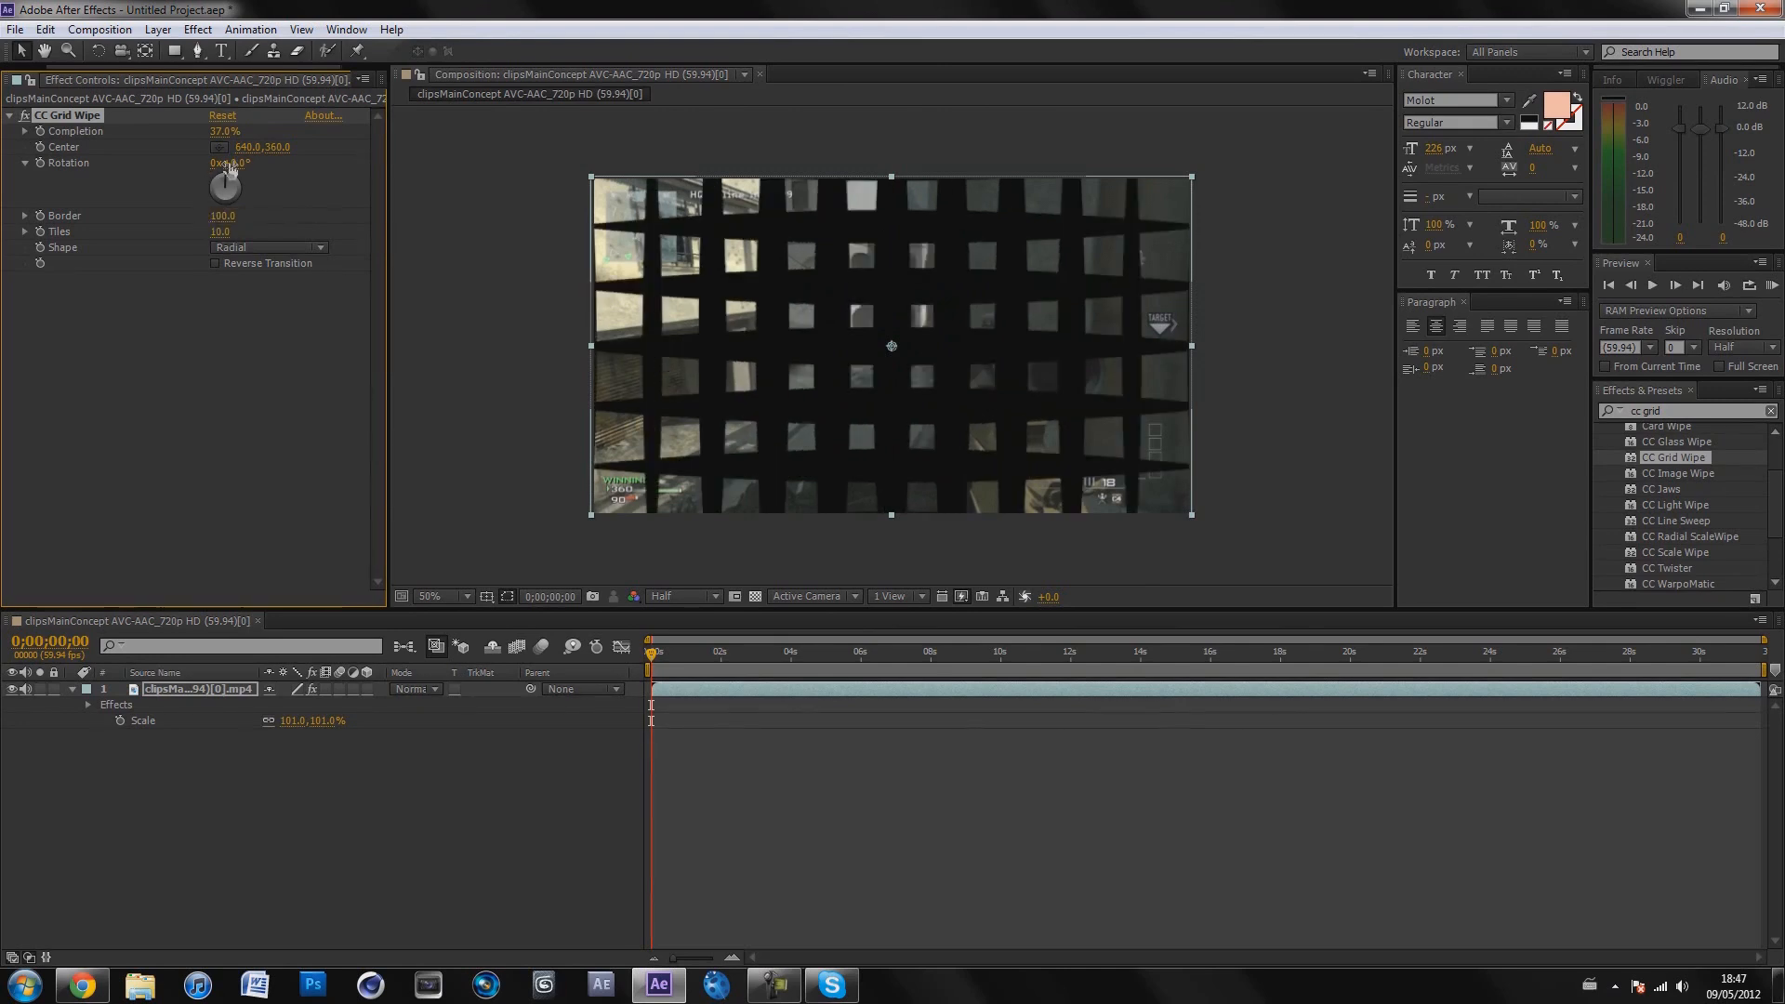
{"action": "mouse_move", "coordinate": [223, 131]}
{"action": "left_mouse_down"}
{"action": "mouse_move", "coordinate": [243, 131]}
{"action": "mouse_move", "coordinate": [199, 128]}
{"action": "left_mouse_up"}
{"action": "left_click", "coordinate": [201, 366]}
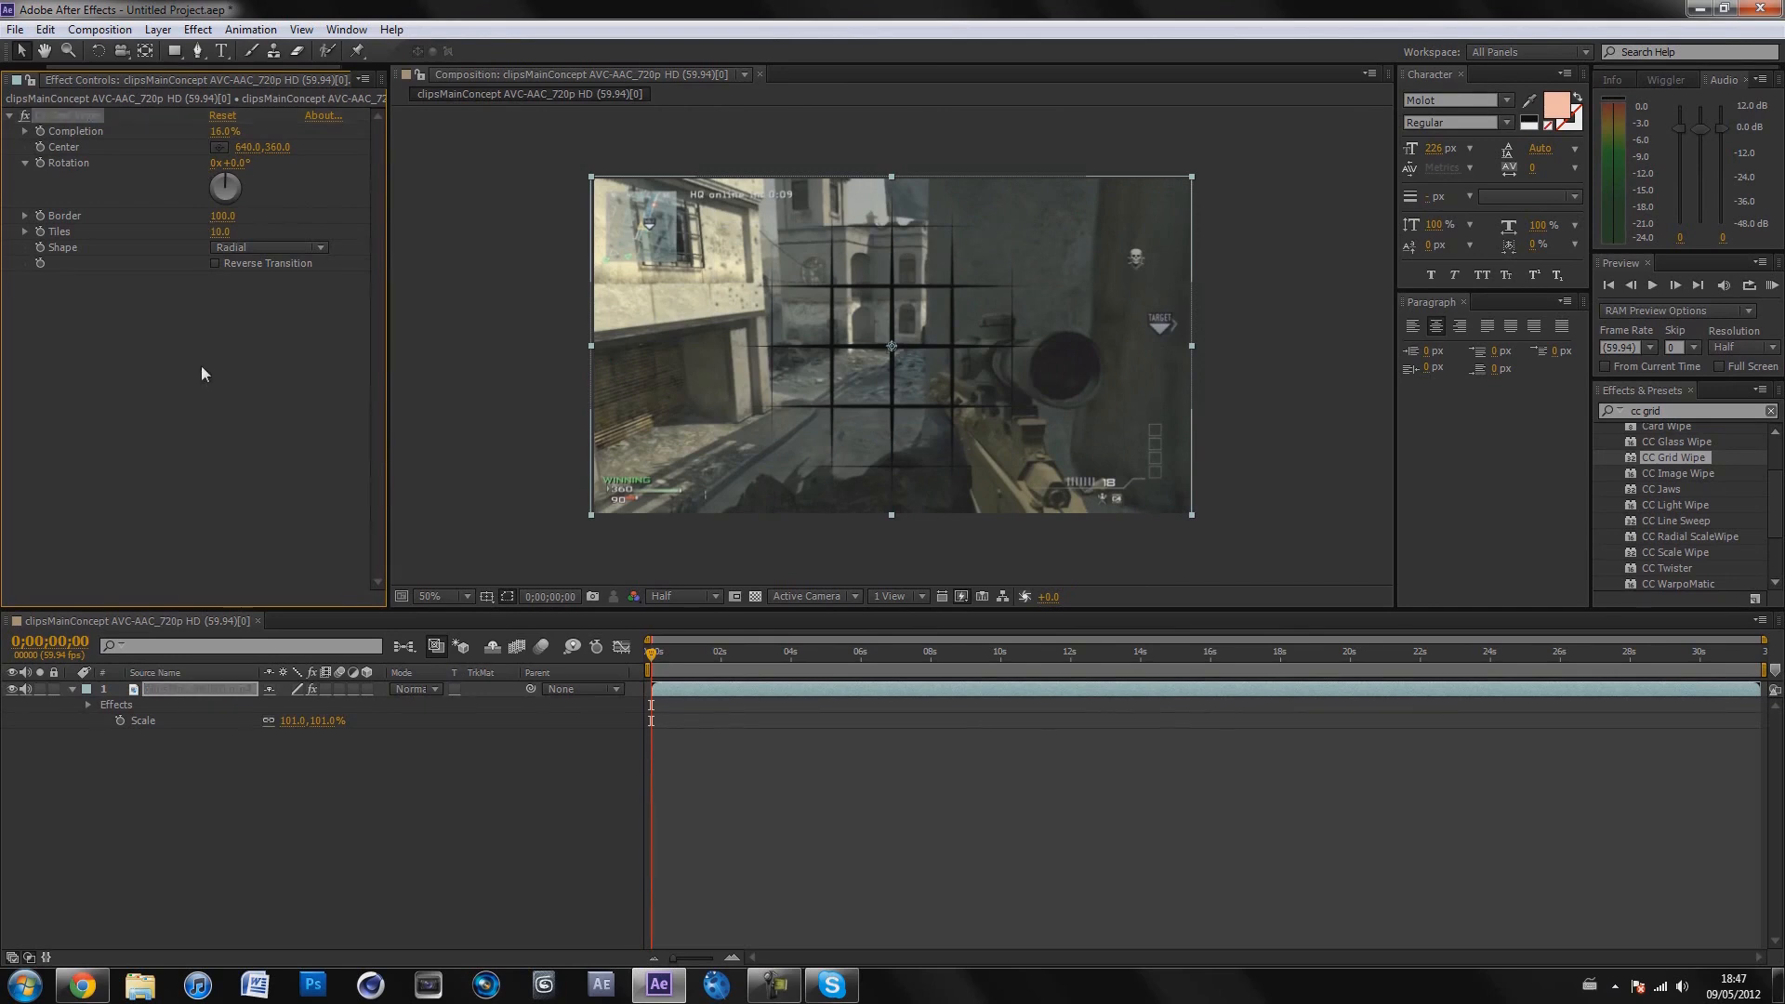
- Try a denser grid of about 24 tiles with Completion at 24%
{"action": "left_click_drag", "start_coordinate": [220, 231], "coordinate": [264, 228]}
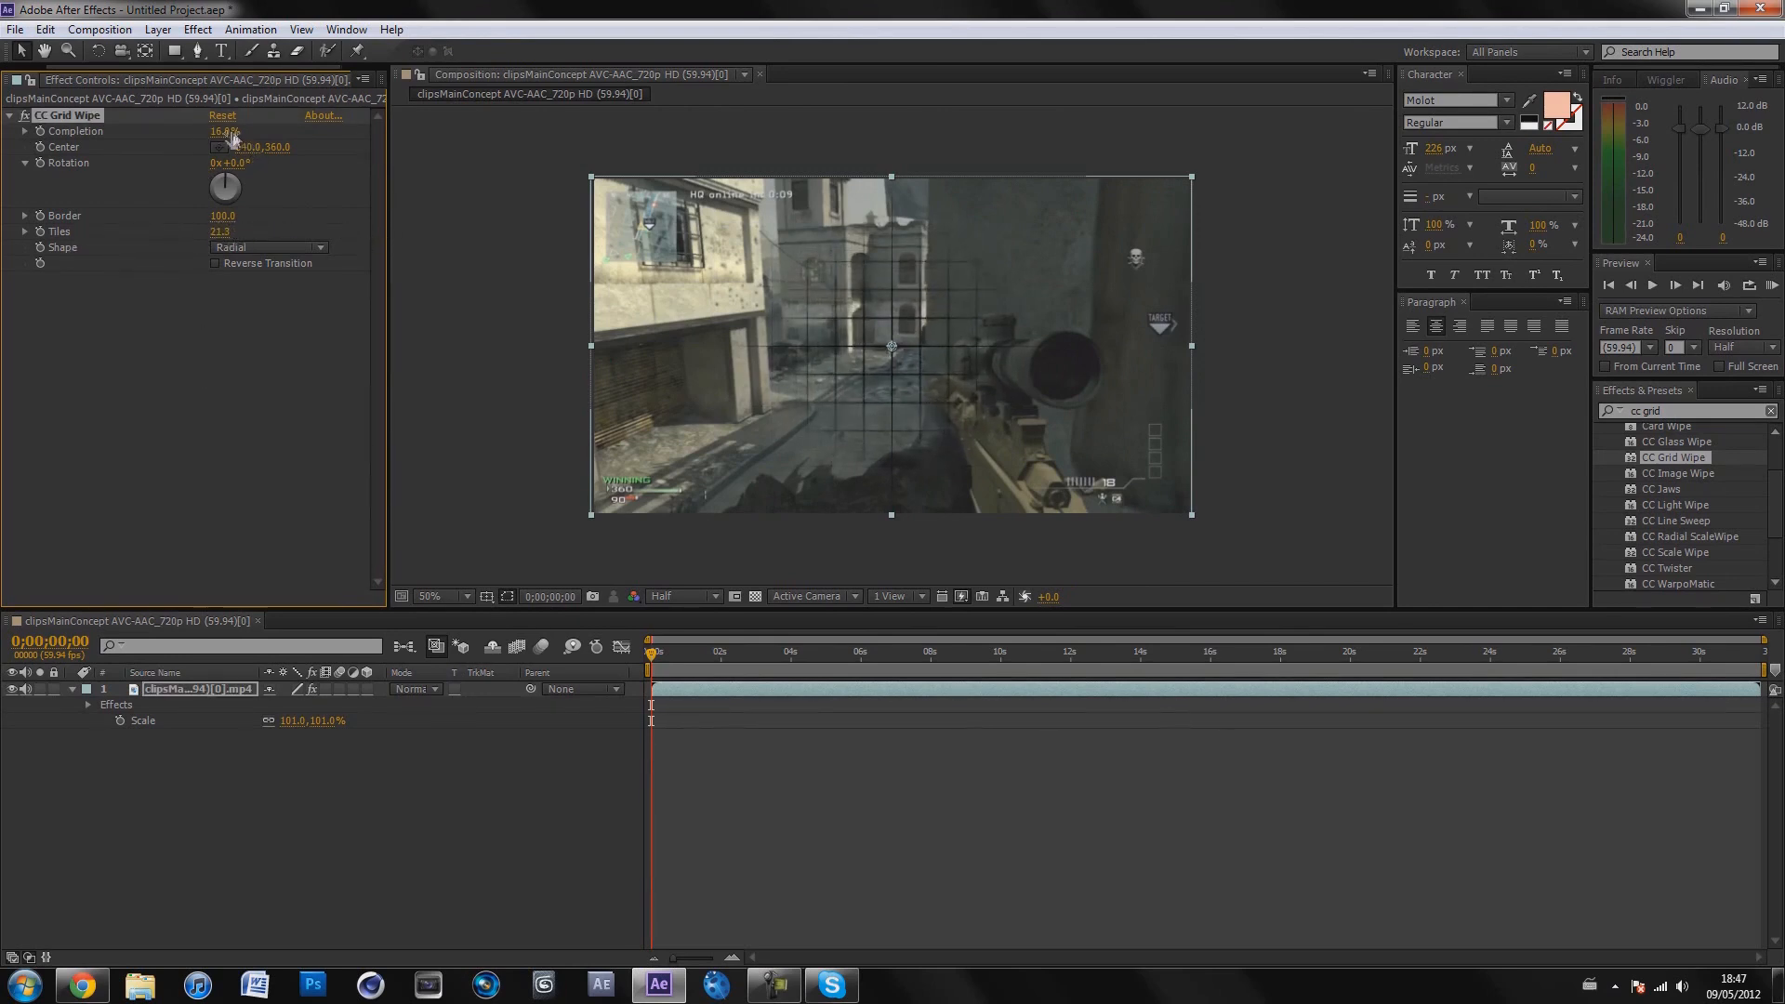
{"action": "mouse_move", "coordinate": [232, 131]}
{"action": "left_mouse_down"}
{"action": "mouse_move", "coordinate": [270, 131]}
{"action": "mouse_move", "coordinate": [232, 131]}
{"action": "left_mouse_up"}
{"action": "left_click_drag", "start_coordinate": [227, 233], "coordinate": [323, 207]}
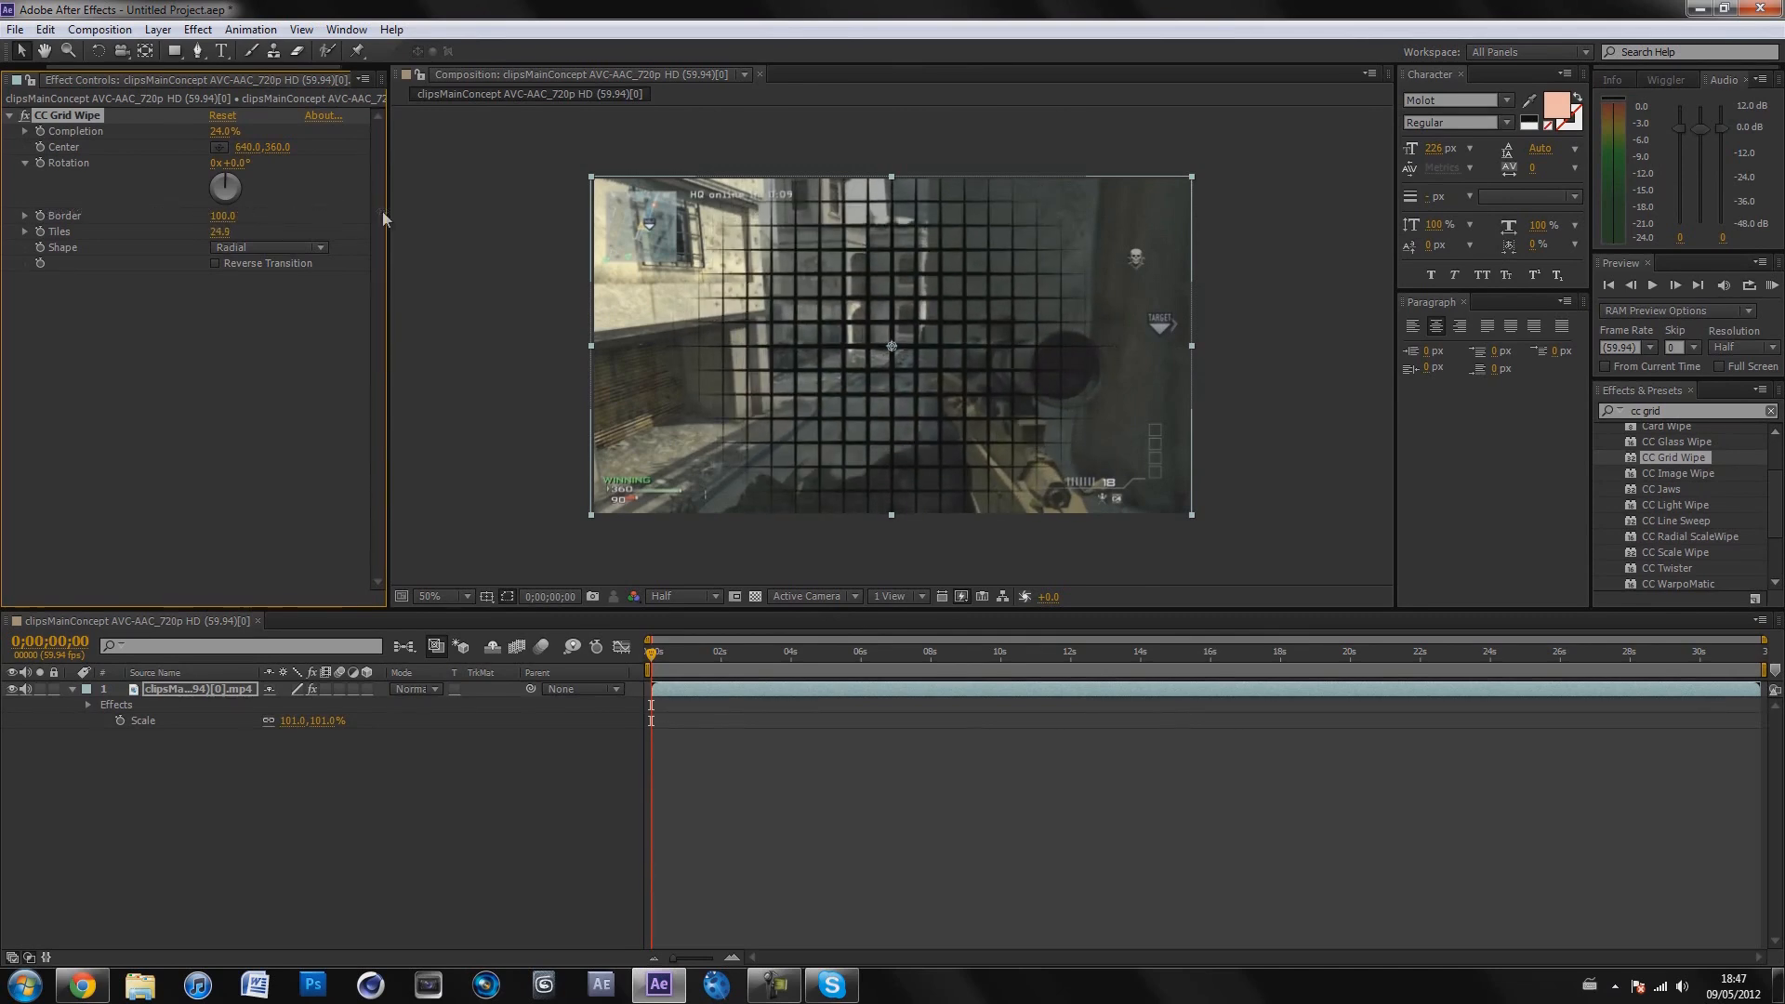
- Reduce the wipe's Tiles to 16.4 and bring Completion back to 0%
{"action": "left_click", "coordinate": [253, 346]}
{"action": "left_click_drag", "start_coordinate": [219, 133], "coordinate": [214, 133]}
{"action": "left_click_drag", "start_coordinate": [220, 232], "coordinate": [148, 238]}
{"action": "left_click_drag", "start_coordinate": [238, 133], "coordinate": [208, 137]}
{"action": "left_click", "coordinate": [241, 332]}
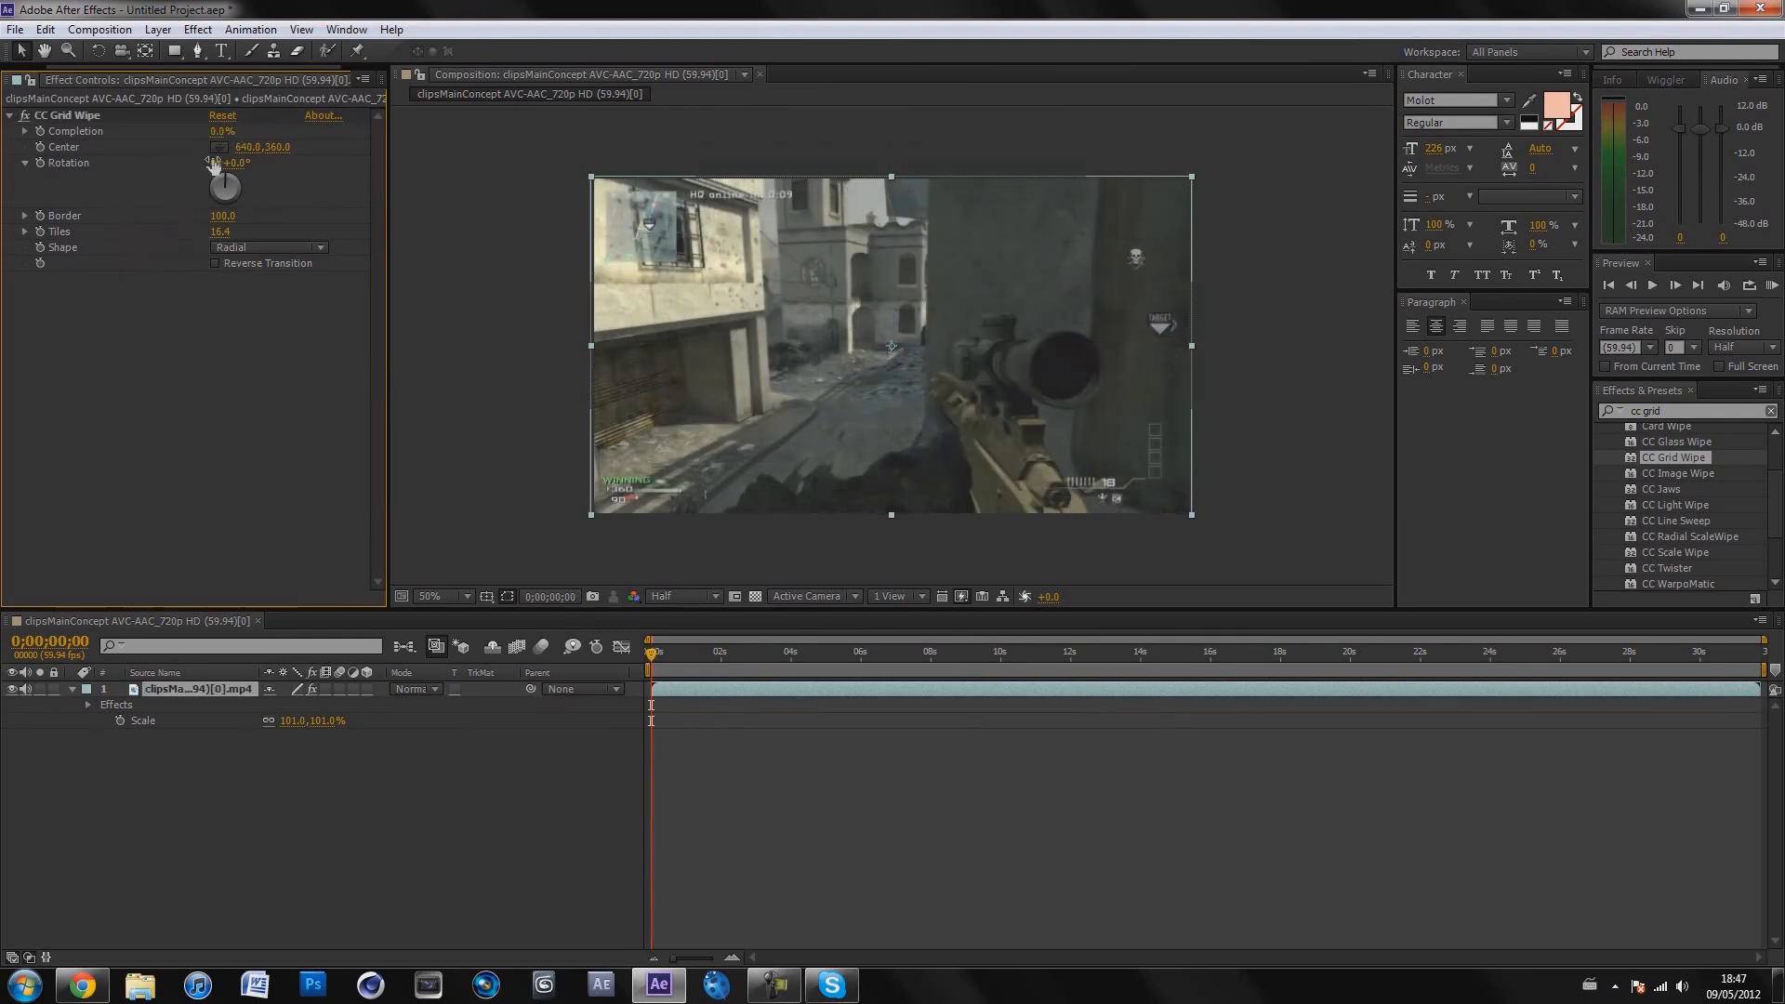
- Try the Doors shape for the grid wipe, raising Completion to 31% to preview it
{"action": "left_click_drag", "start_coordinate": [223, 132], "coordinate": [247, 138]}
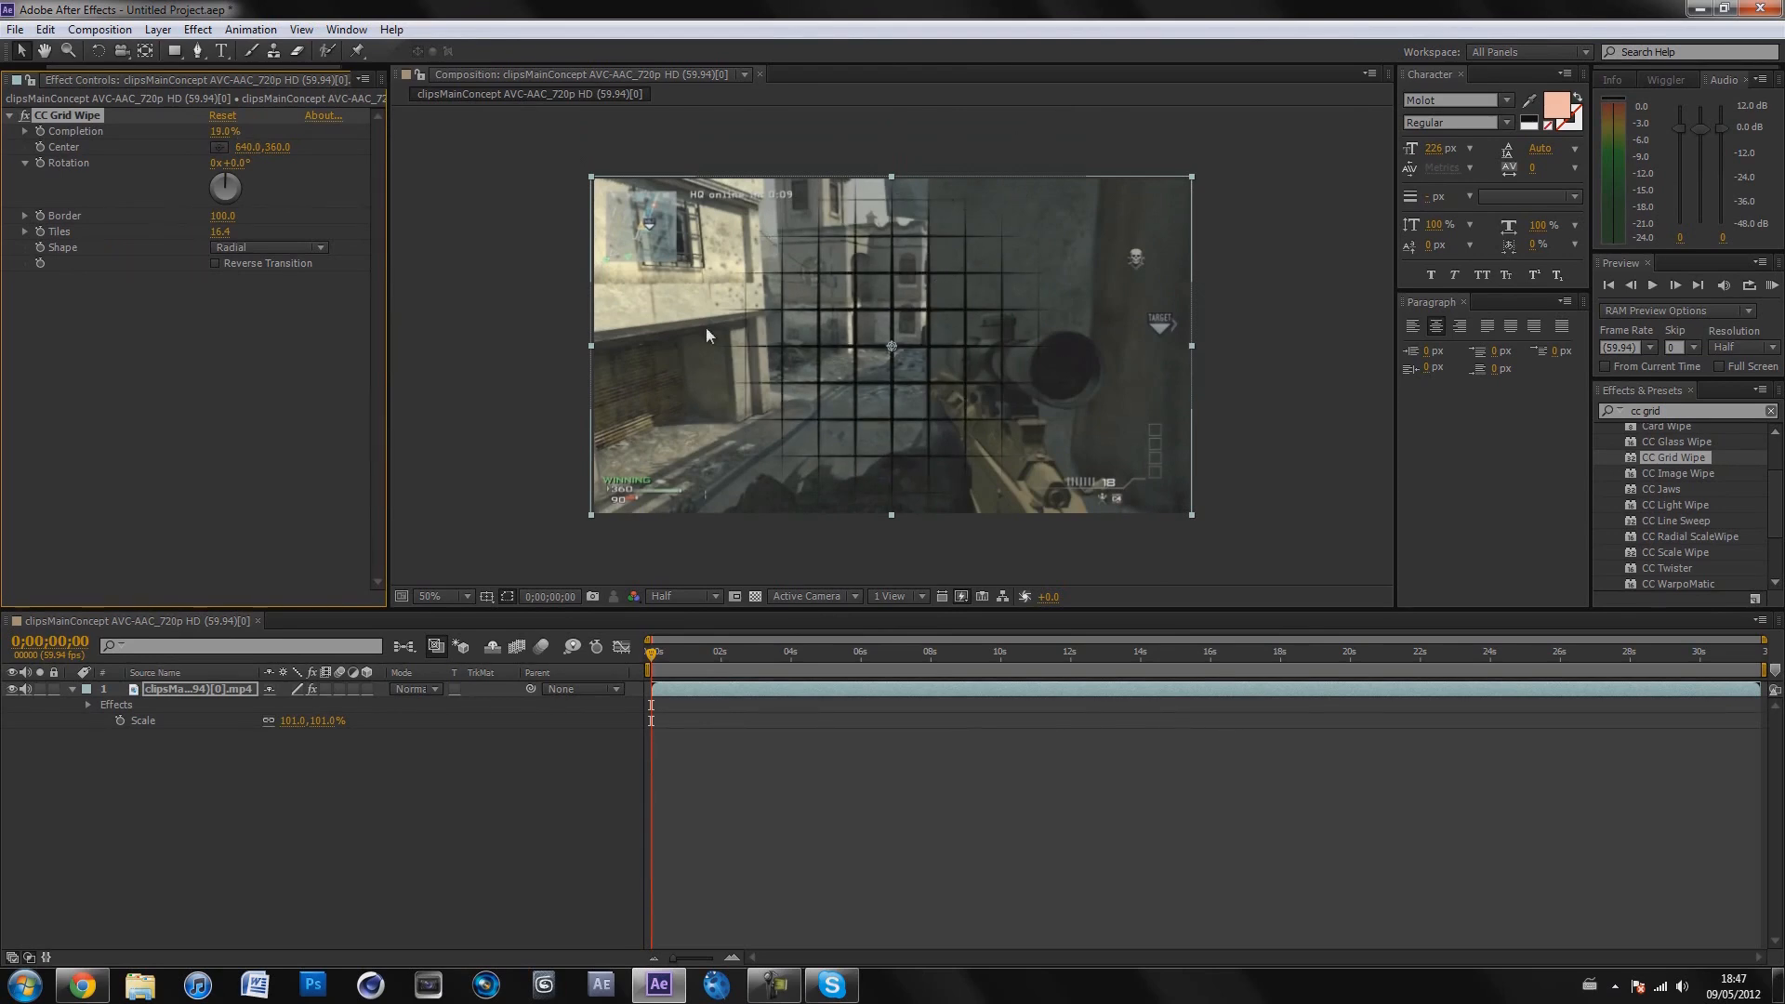
{"action": "left_click", "coordinate": [316, 247]}
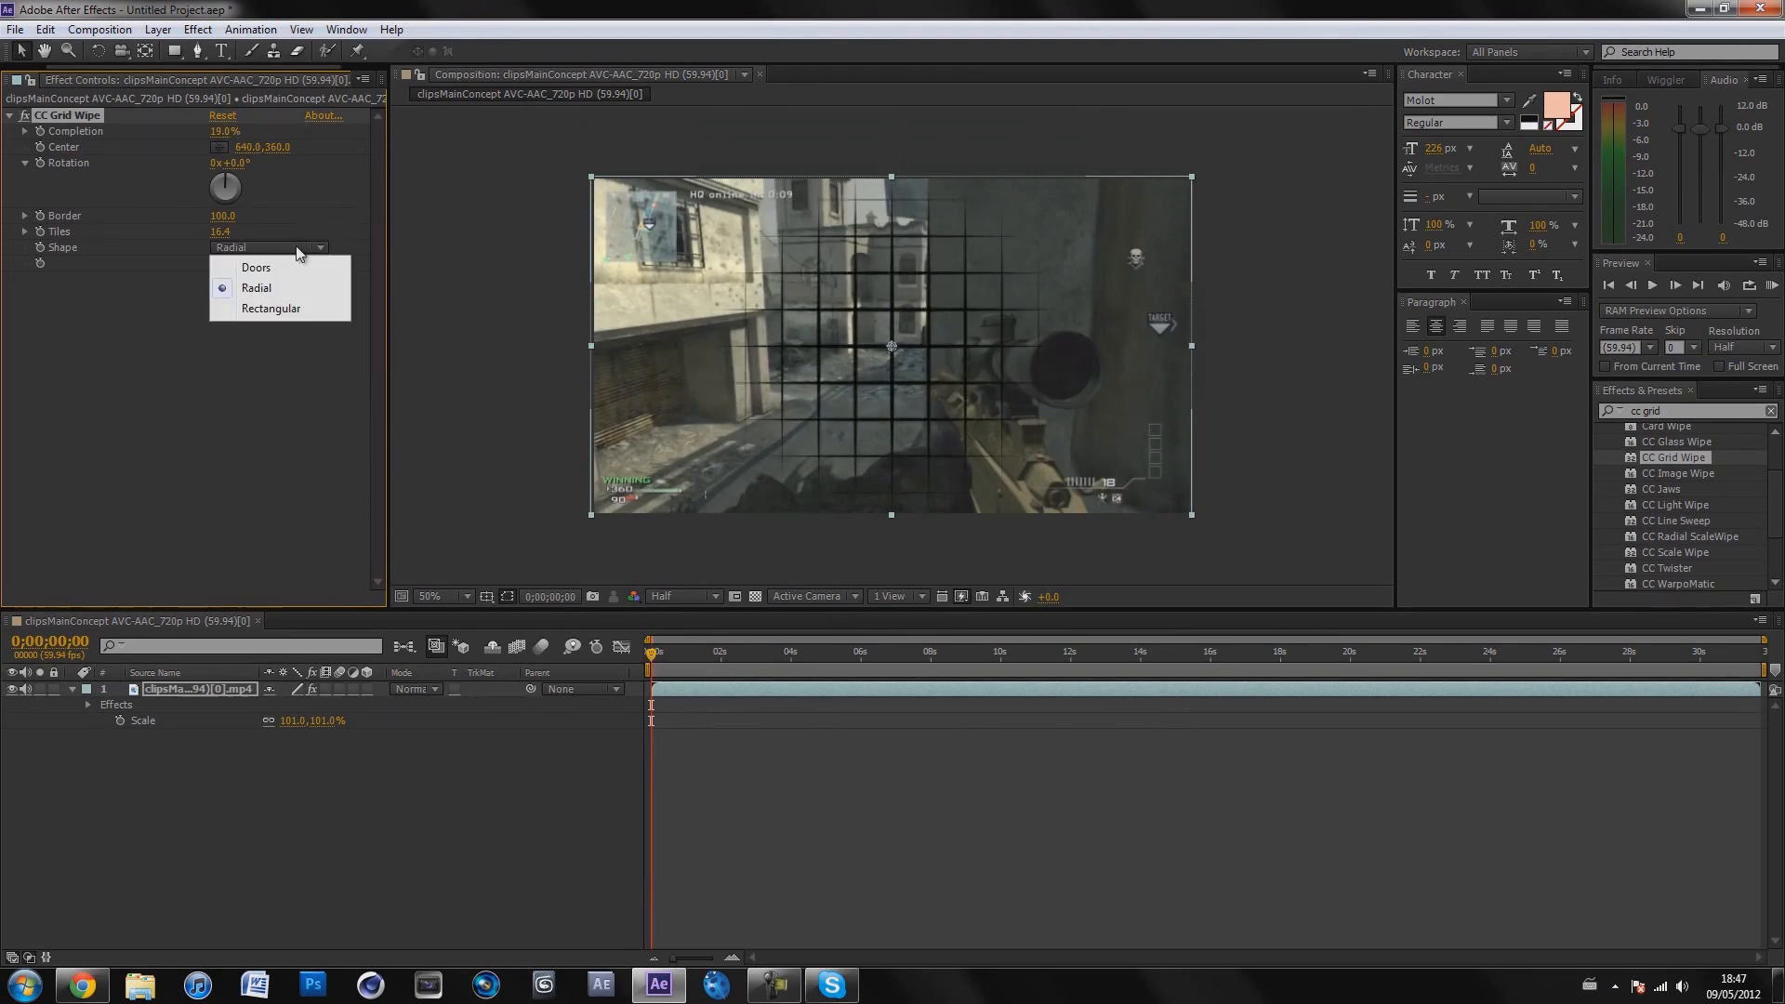
{"action": "left_click", "coordinate": [279, 265]}
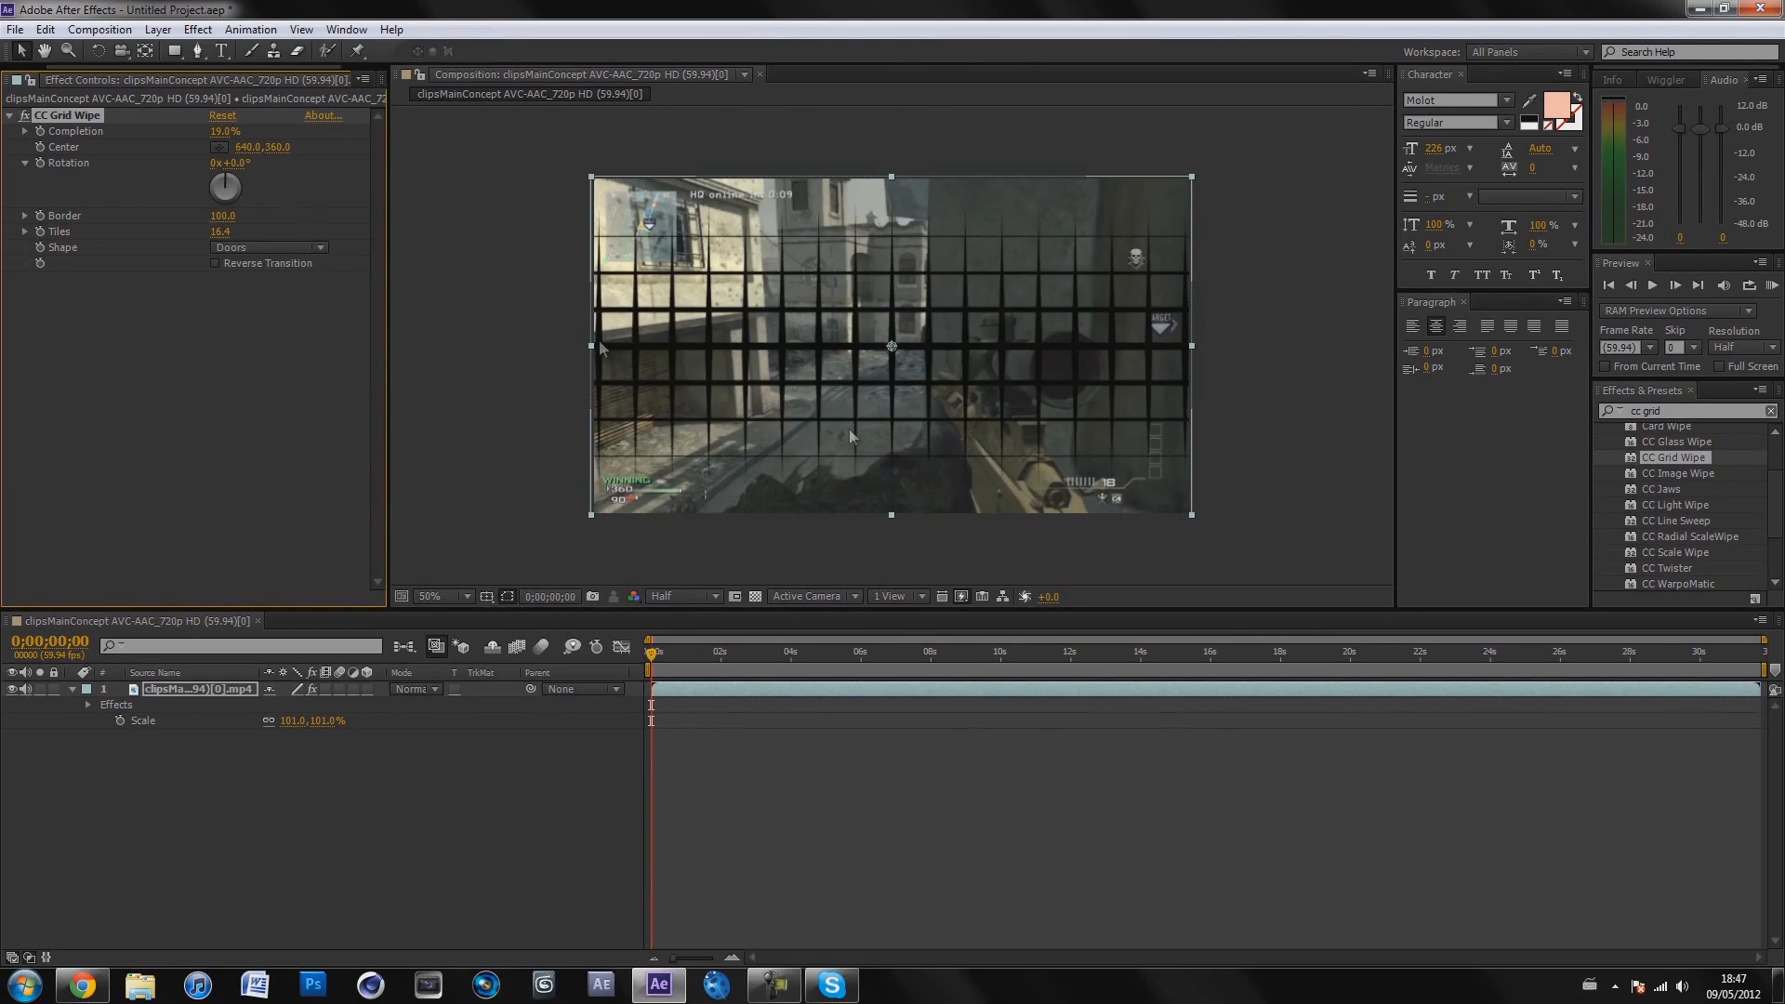
{"action": "mouse_move", "coordinate": [226, 133]}
{"action": "left_mouse_down"}
{"action": "mouse_move", "coordinate": [238, 185]}
{"action": "mouse_move", "coordinate": [250, 131]}
{"action": "mouse_move", "coordinate": [223, 131]}
{"action": "left_mouse_up"}
{"action": "left_click", "coordinate": [223, 131]}
{"action": "left_click", "coordinate": [293, 192]}
- Reset the wipe's Rotation to 0° and its Completion to 0%
{"action": "left_click", "coordinate": [241, 164]}
{"action": "type", "text": "0"}
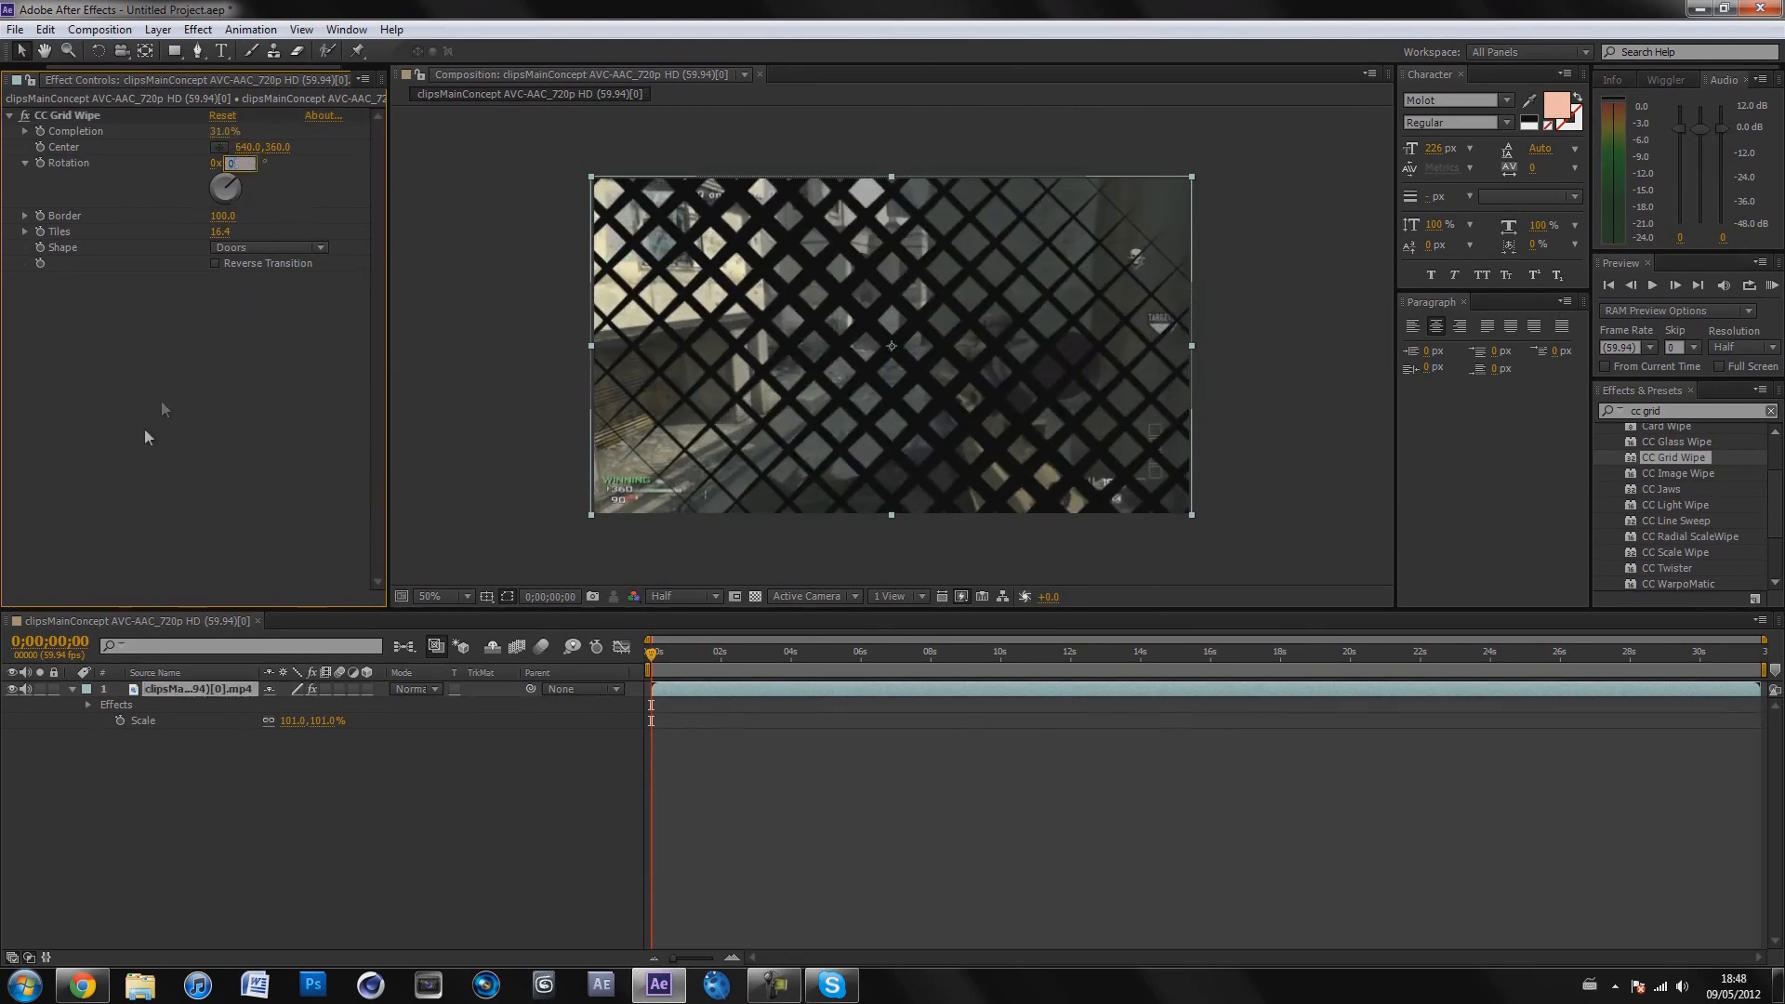
{"action": "left_click", "coordinate": [146, 432]}
{"action": "left_click_drag", "start_coordinate": [234, 133], "coordinate": [168, 157]}
- Switch the wipe's shape to Rectangular and preview it by changing Completion
{"action": "left_click", "coordinate": [234, 250]}
{"action": "left_click", "coordinate": [279, 309]}
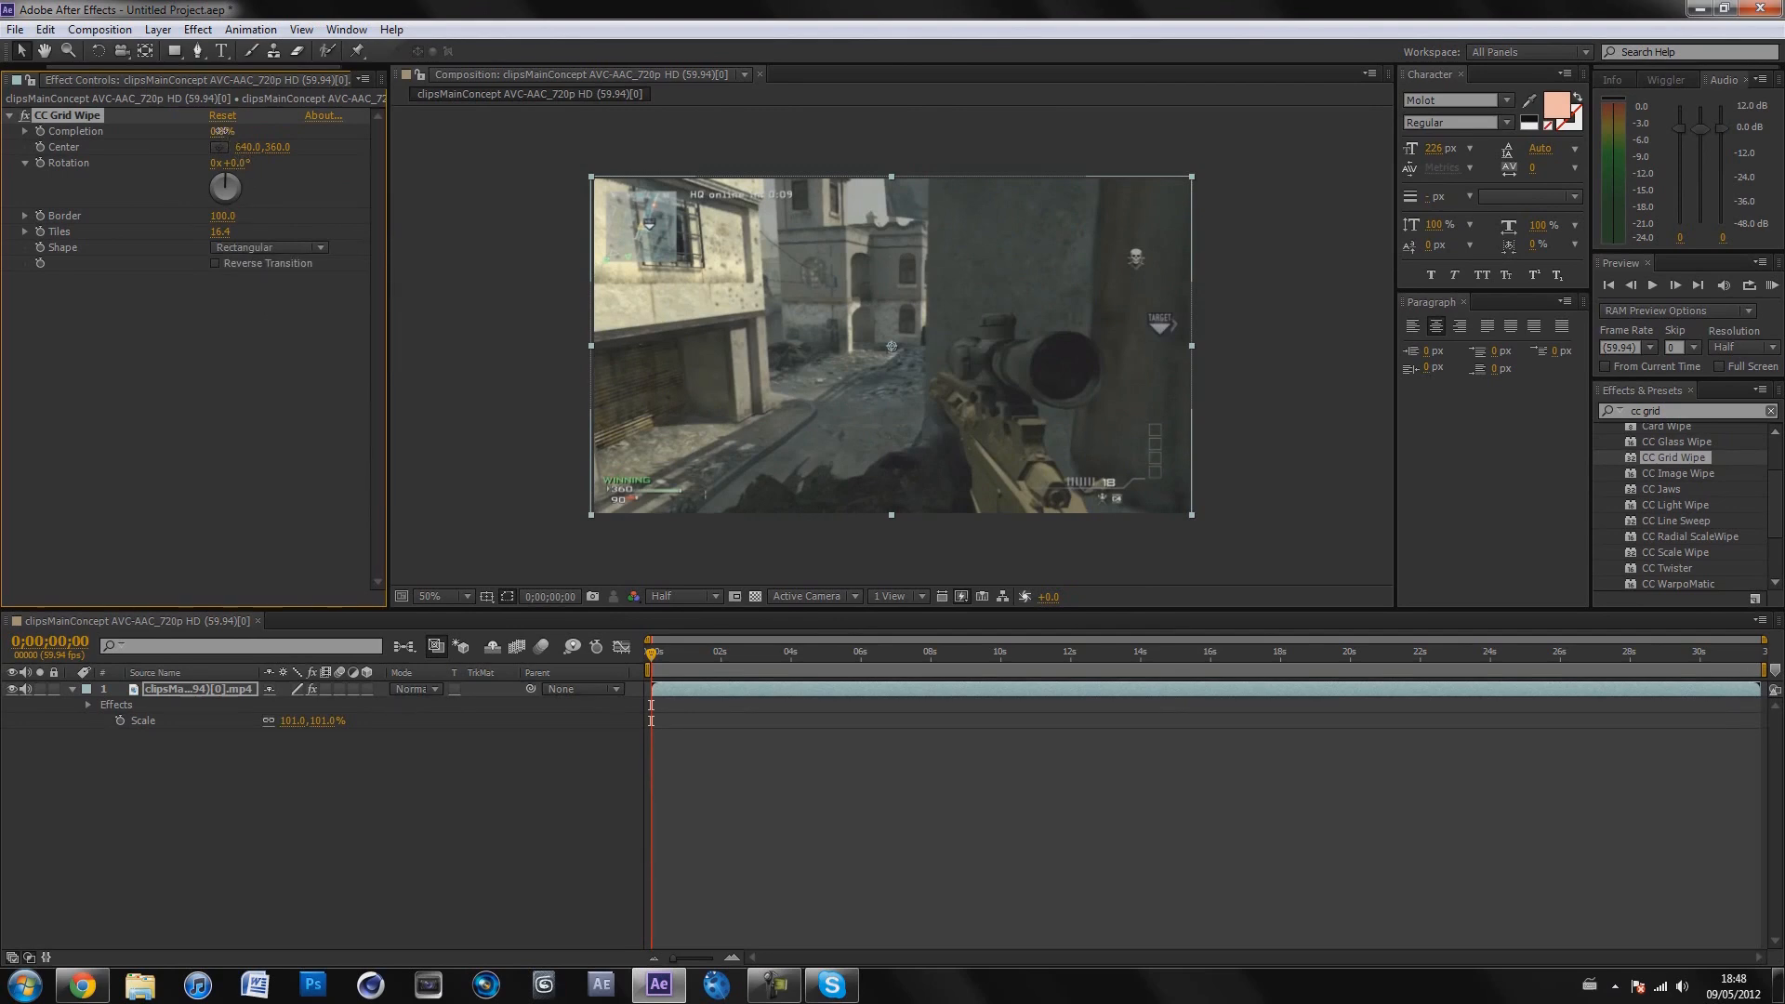
{"action": "mouse_move", "coordinate": [221, 131]}
{"action": "left_mouse_down"}
{"action": "mouse_move", "coordinate": [244, 131]}
{"action": "mouse_move", "coordinate": [212, 133]}
{"action": "left_mouse_up"}
- Set the wipe's shape back to Radial and preview it, ending with Completion at 0%
{"action": "left_click", "coordinate": [244, 248]}
{"action": "left_click", "coordinate": [251, 286]}
{"action": "left_click_drag", "start_coordinate": [223, 131], "coordinate": [410, 137]}
{"action": "left_click", "coordinate": [254, 243]}
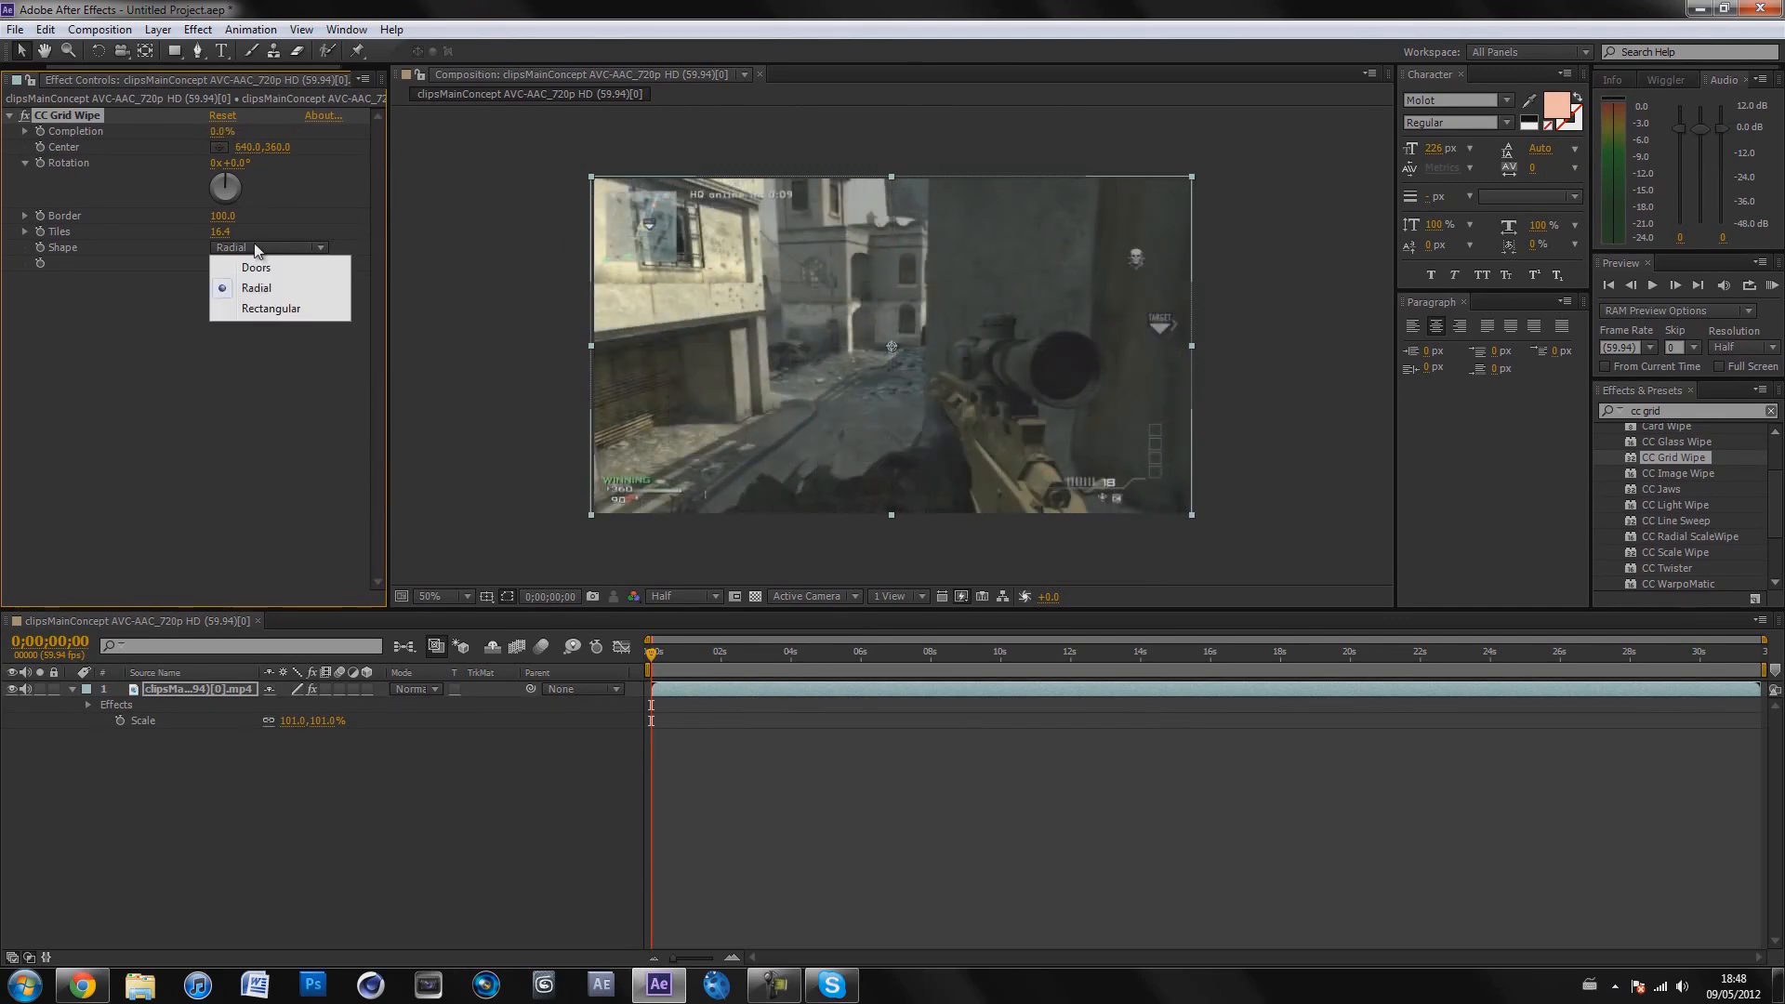
{"action": "left_click", "coordinate": [339, 214]}
- Enable Reverse Transition on the grid wipe and preview it, leaving Completion at 0%
{"action": "left_click", "coordinate": [216, 264]}
{"action": "mouse_move", "coordinate": [222, 140]}
{"action": "left_mouse_down"}
{"action": "mouse_move", "coordinate": [346, 130]}
{"action": "mouse_move", "coordinate": [203, 126]}
{"action": "left_mouse_up"}
{"action": "left_click", "coordinate": [290, 455]}
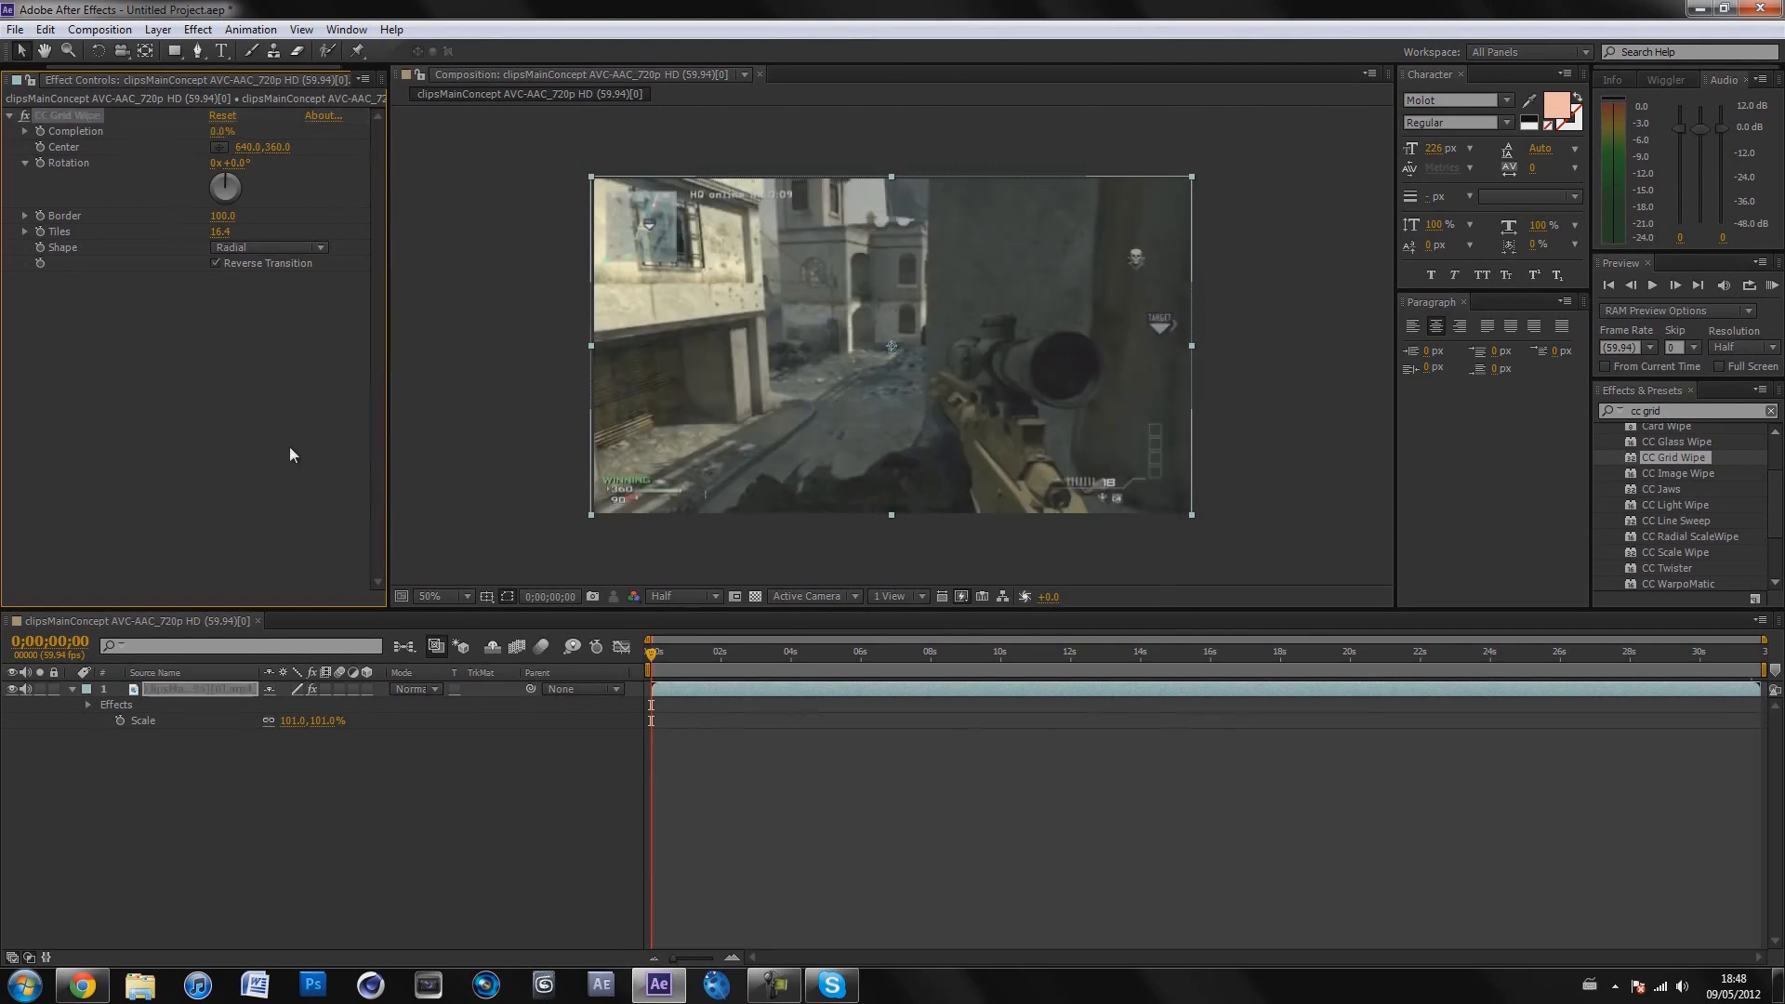
- Disable Reverse Transition on the grid wipe and add a 0% Completion keyframe at 0;00;05;38
{"action": "left_click", "coordinate": [214, 264]}
{"action": "left_click", "coordinate": [216, 389]}
{"action": "left_click_drag", "start_coordinate": [653, 651], "coordinate": [848, 666]}
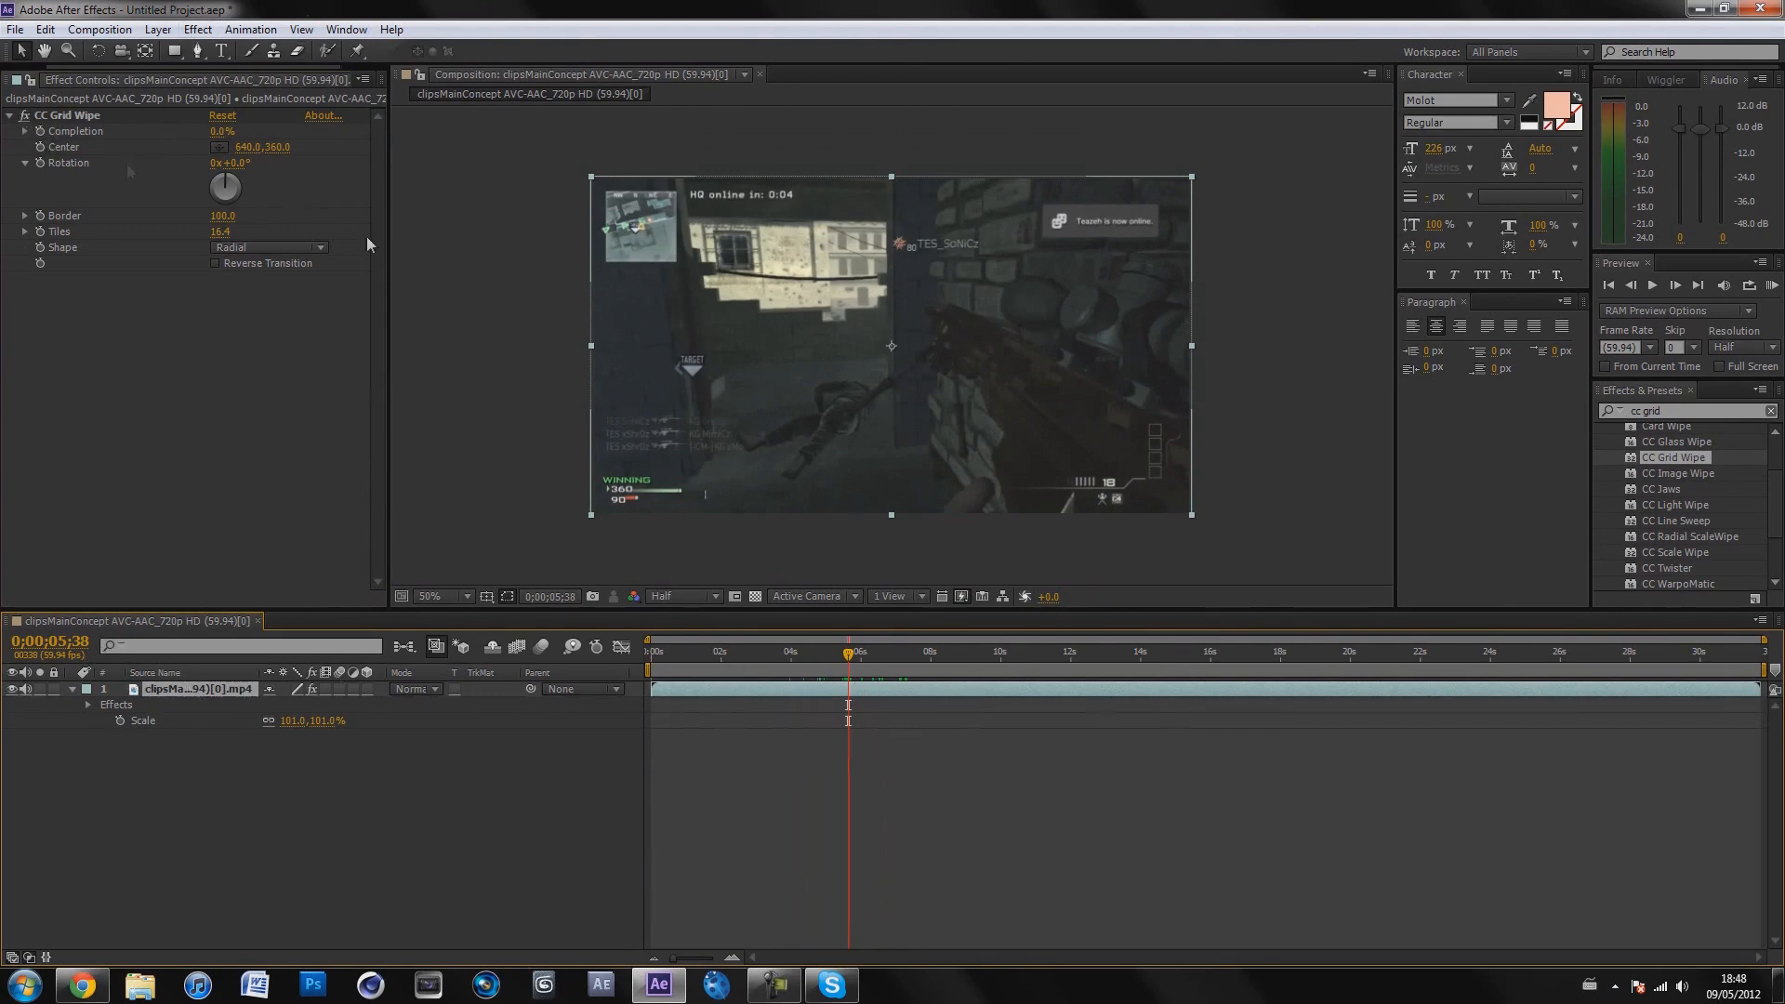
{"action": "left_click", "coordinate": [42, 131]}
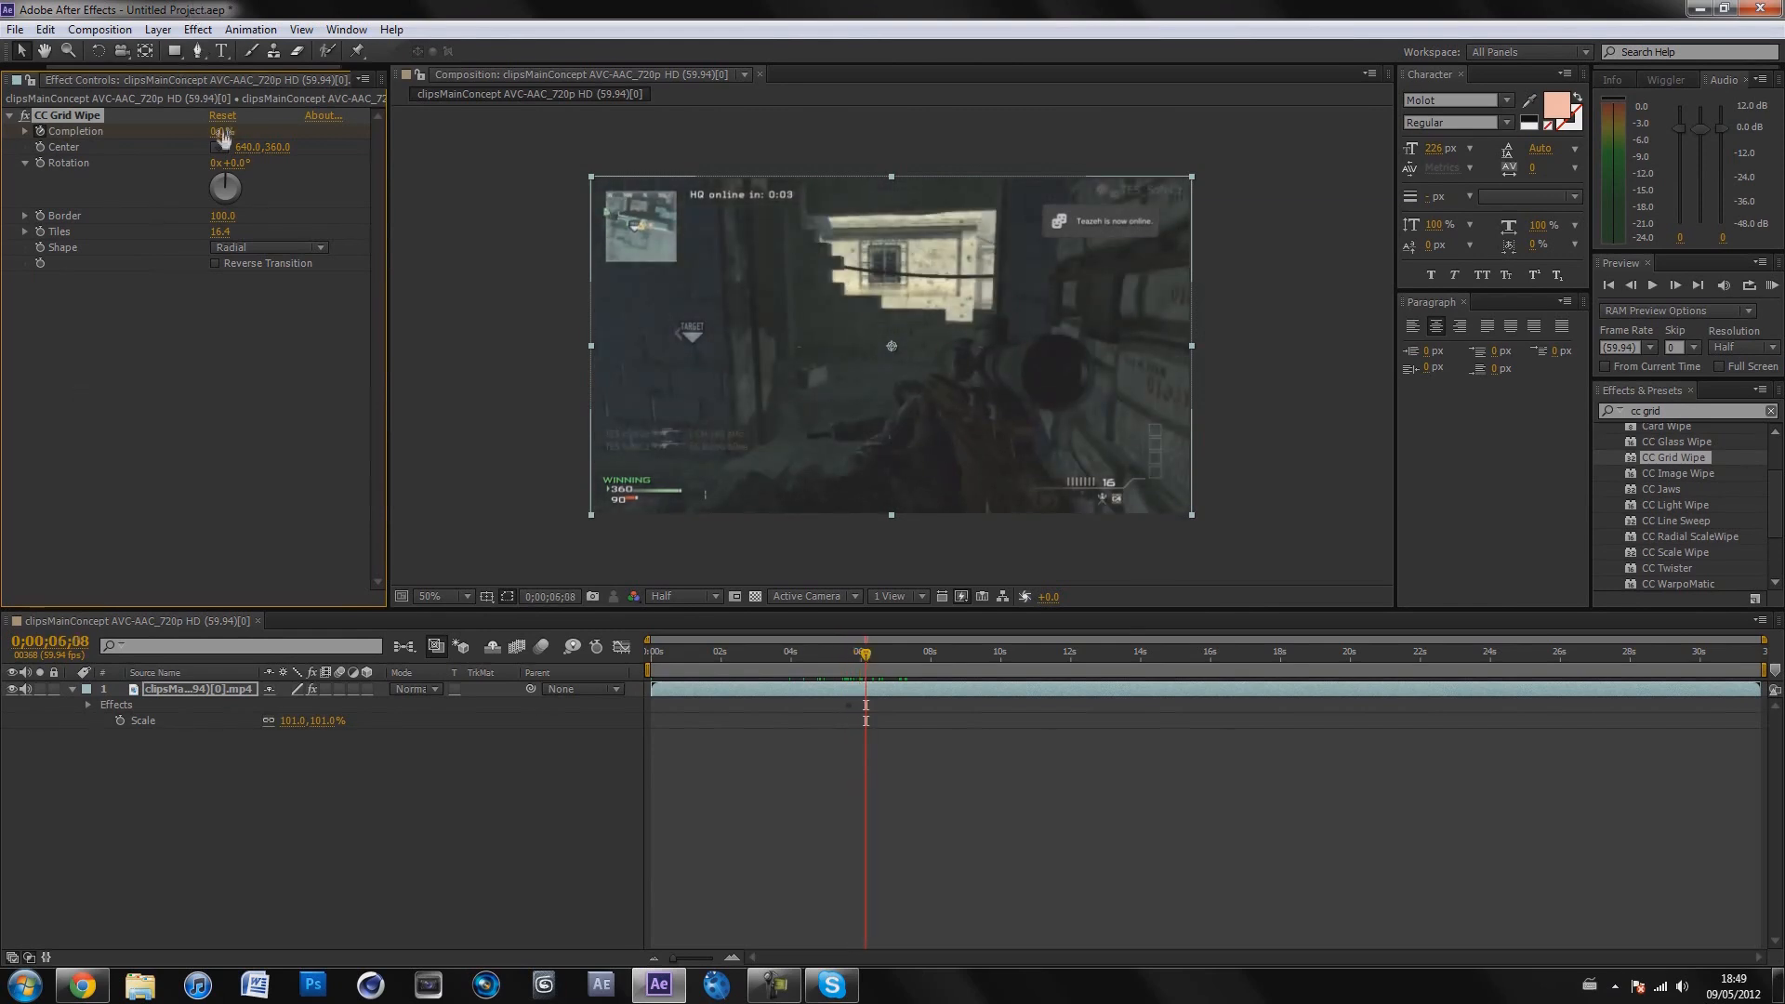
- Keyframe the wipe's Completion at 100% at 0;00;06;08 and reveal the clip's keyframes in the timeline
{"action": "left_click_drag", "start_coordinate": [220, 131], "coordinate": [802, 157]}
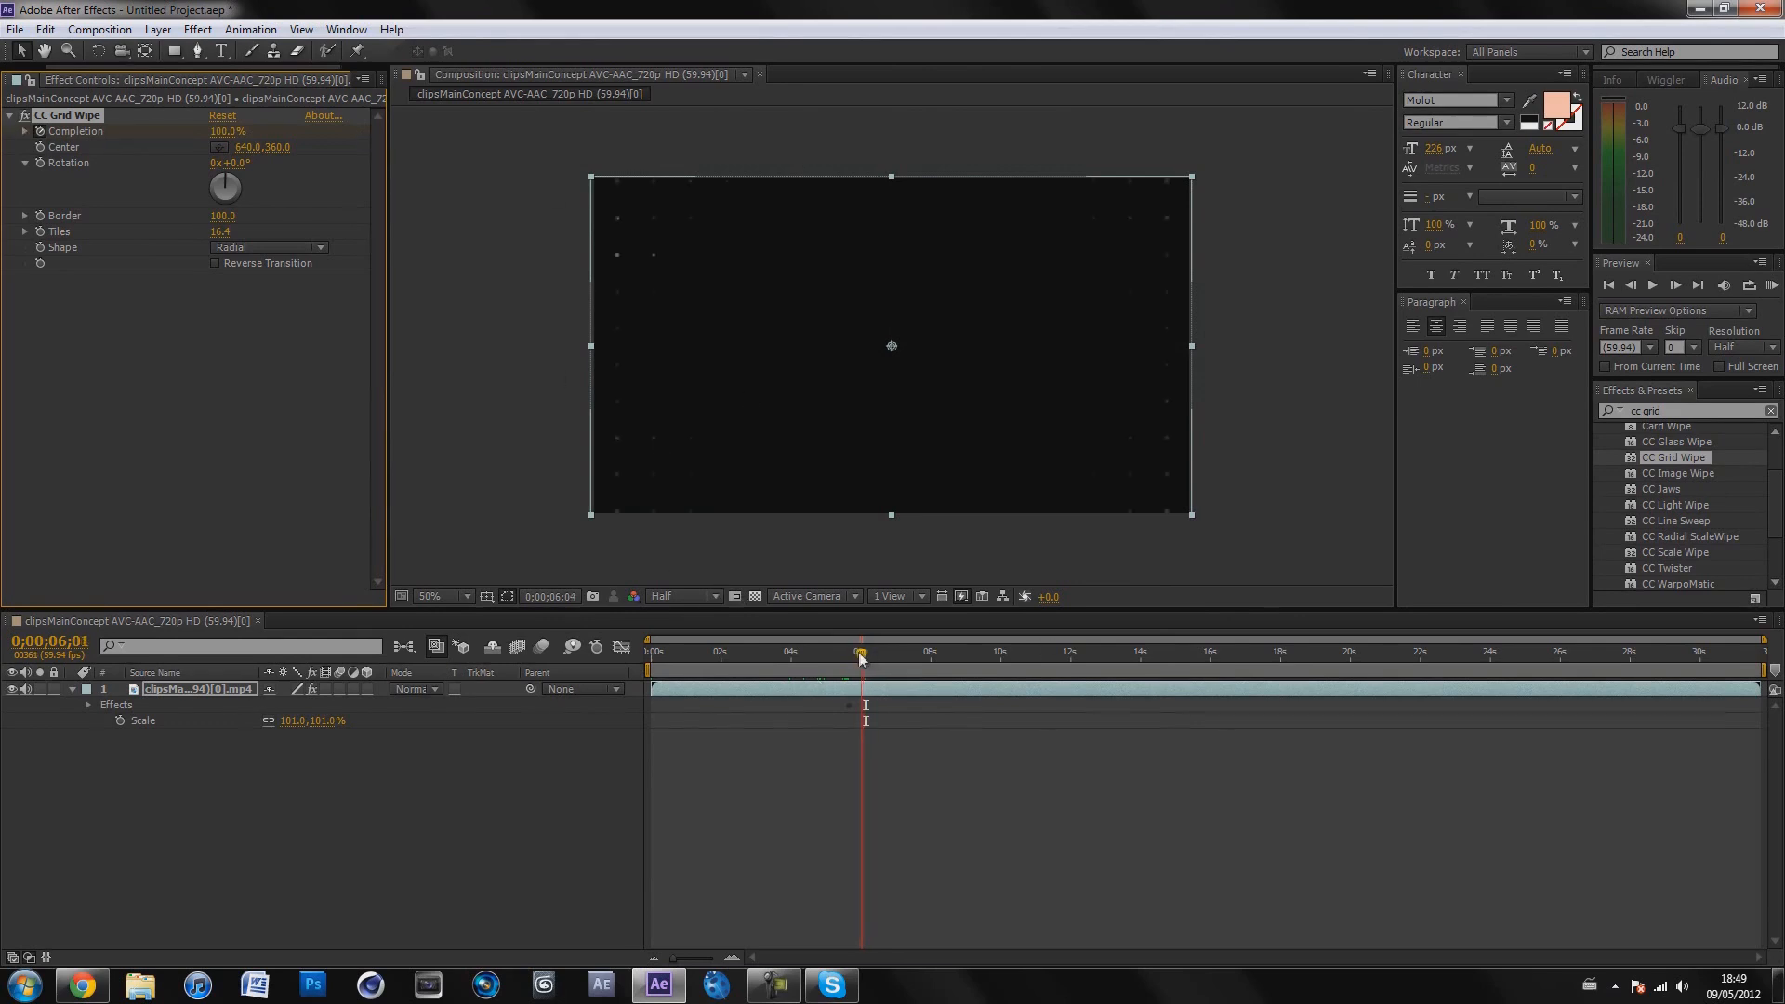
{"action": "mouse_move", "coordinate": [866, 654]}
{"action": "left_mouse_down"}
{"action": "mouse_move", "coordinate": [843, 658]}
{"action": "mouse_move", "coordinate": [866, 658]}
{"action": "left_mouse_up"}
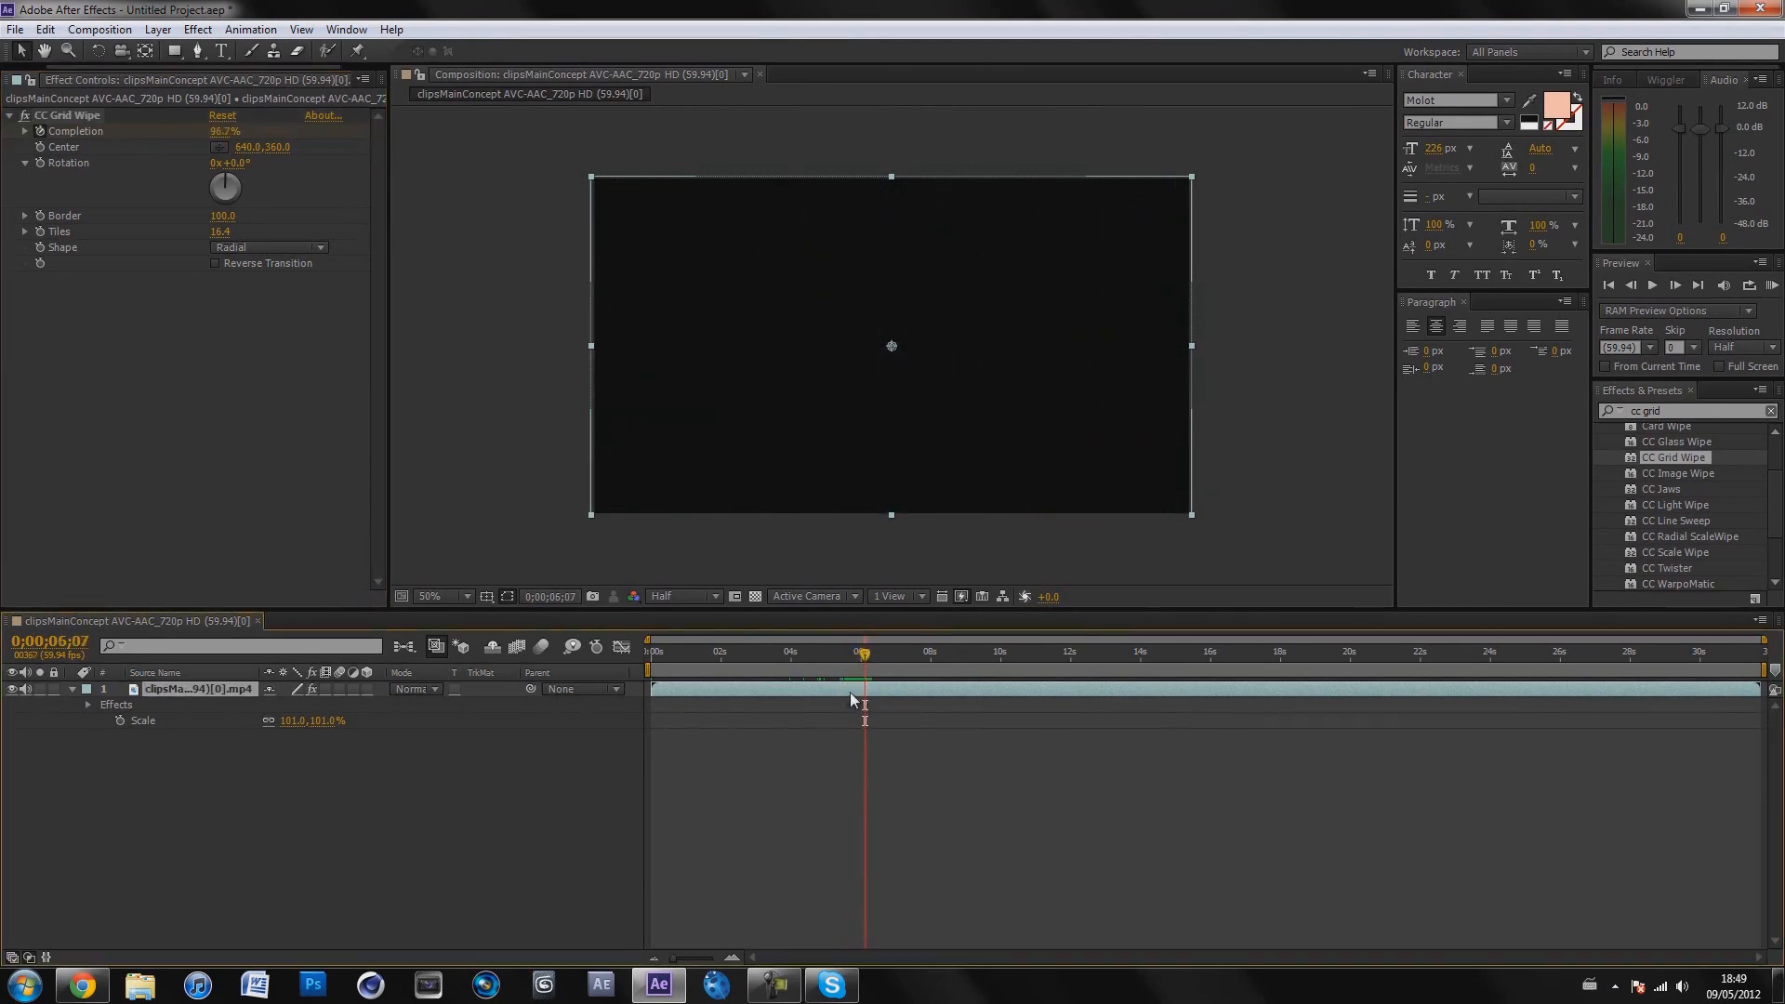
{"action": "key", "text": "u"}
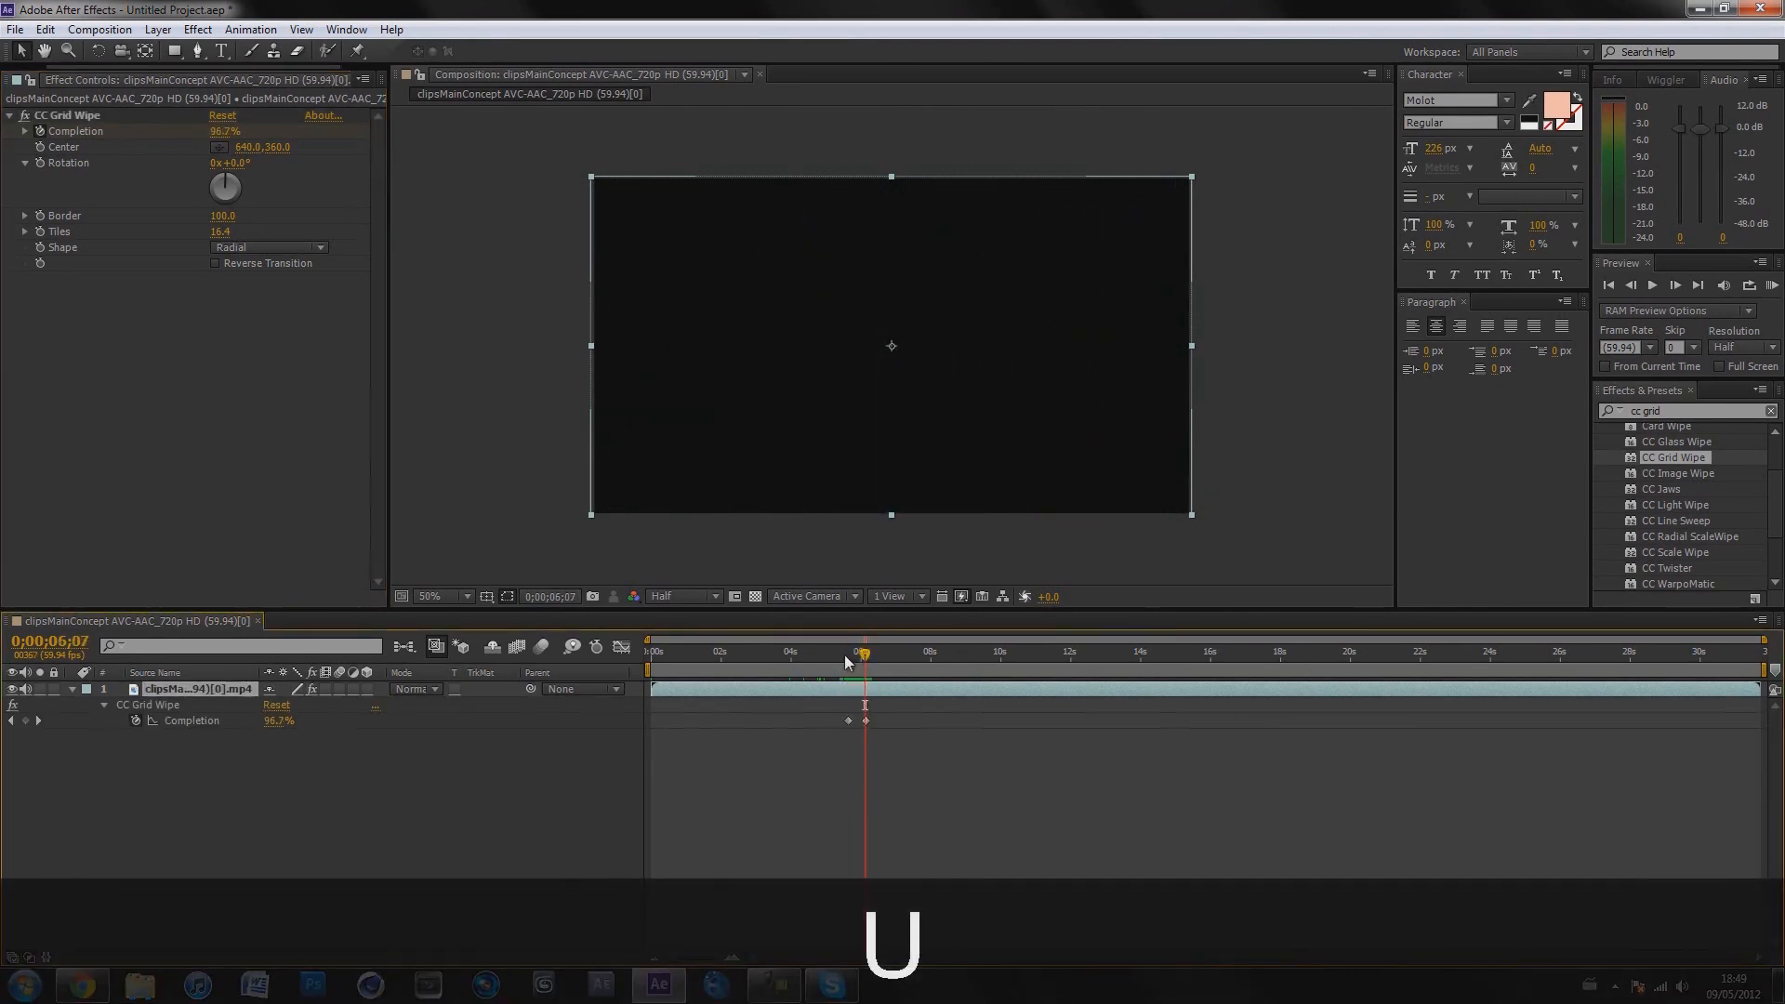
{"action": "left_click_drag", "start_coordinate": [863, 655], "coordinate": [843, 659]}
{"action": "scroll", "coordinate": [845, 660], "scroll_direction": "up", "scroll_amount": 3}
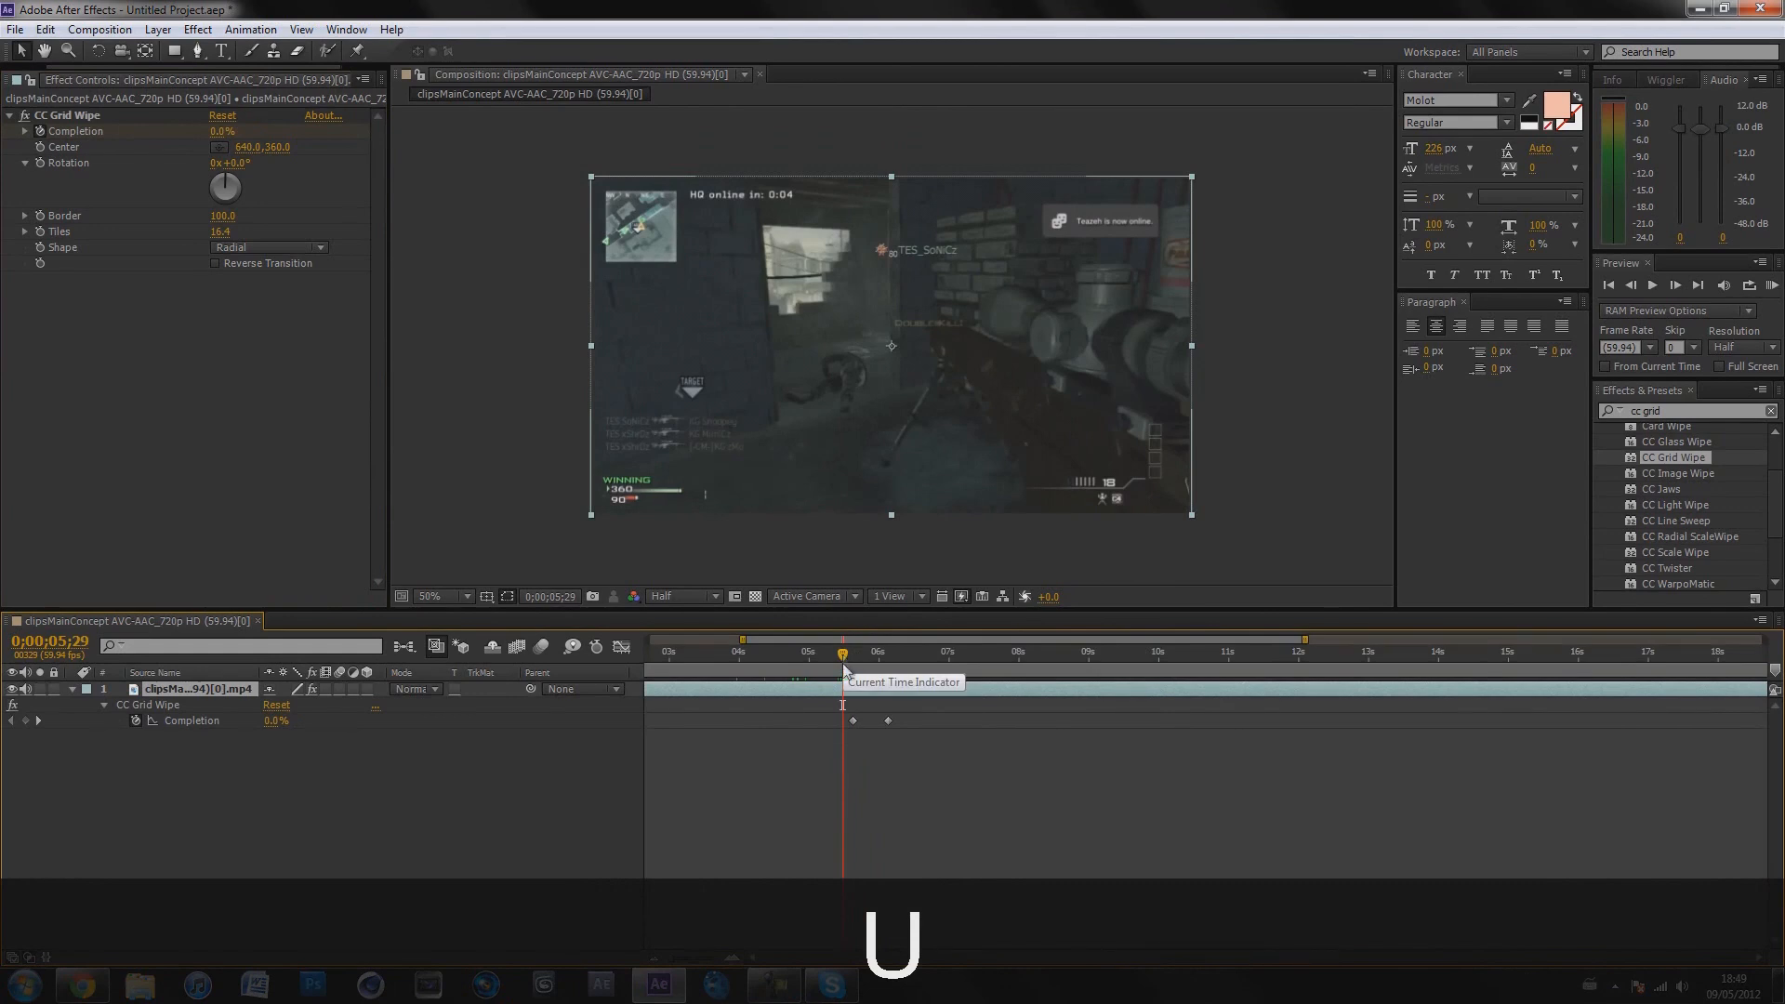
- Trim the clip's out point to the second Completion keyframe at 0;00;06;08
{"action": "left_click_drag", "start_coordinate": [851, 660], "coordinate": [888, 680]}
{"action": "left_click", "coordinate": [72, 690]}
{"action": "key", "text": "u"}
{"action": "left_click_drag", "start_coordinate": [889, 654], "coordinate": [902, 688]}
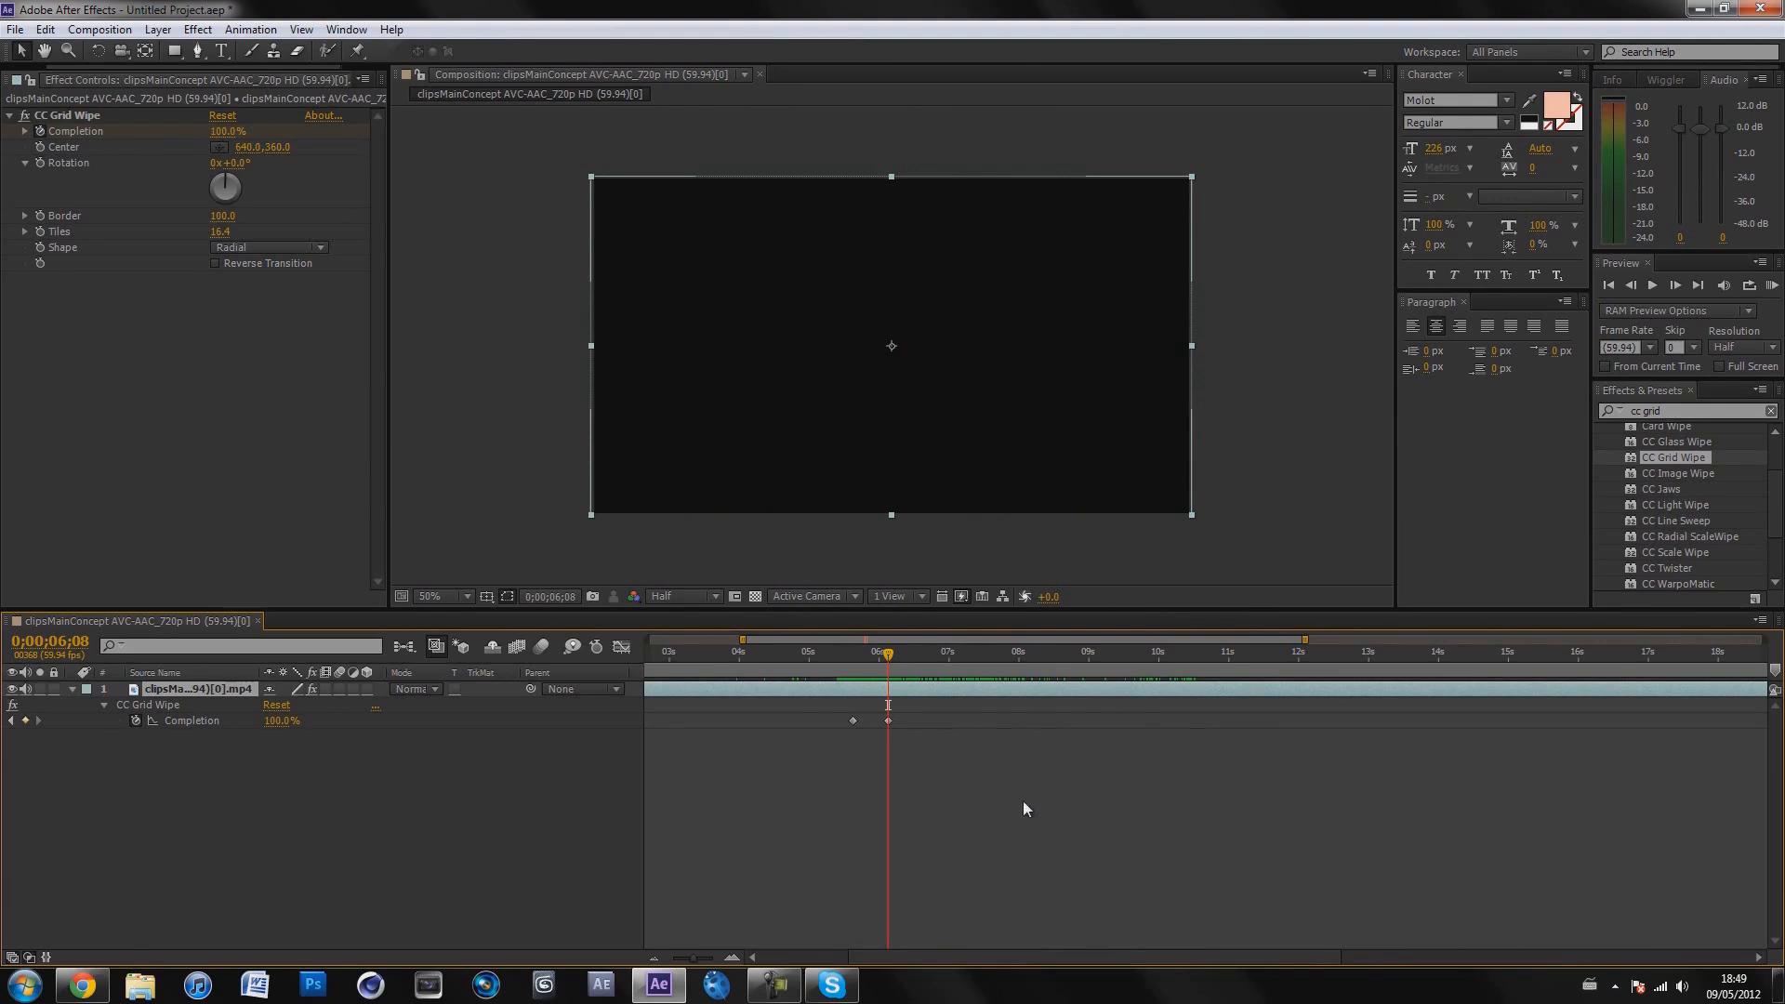
{"action": "key", "text": "alt+bracketright"}
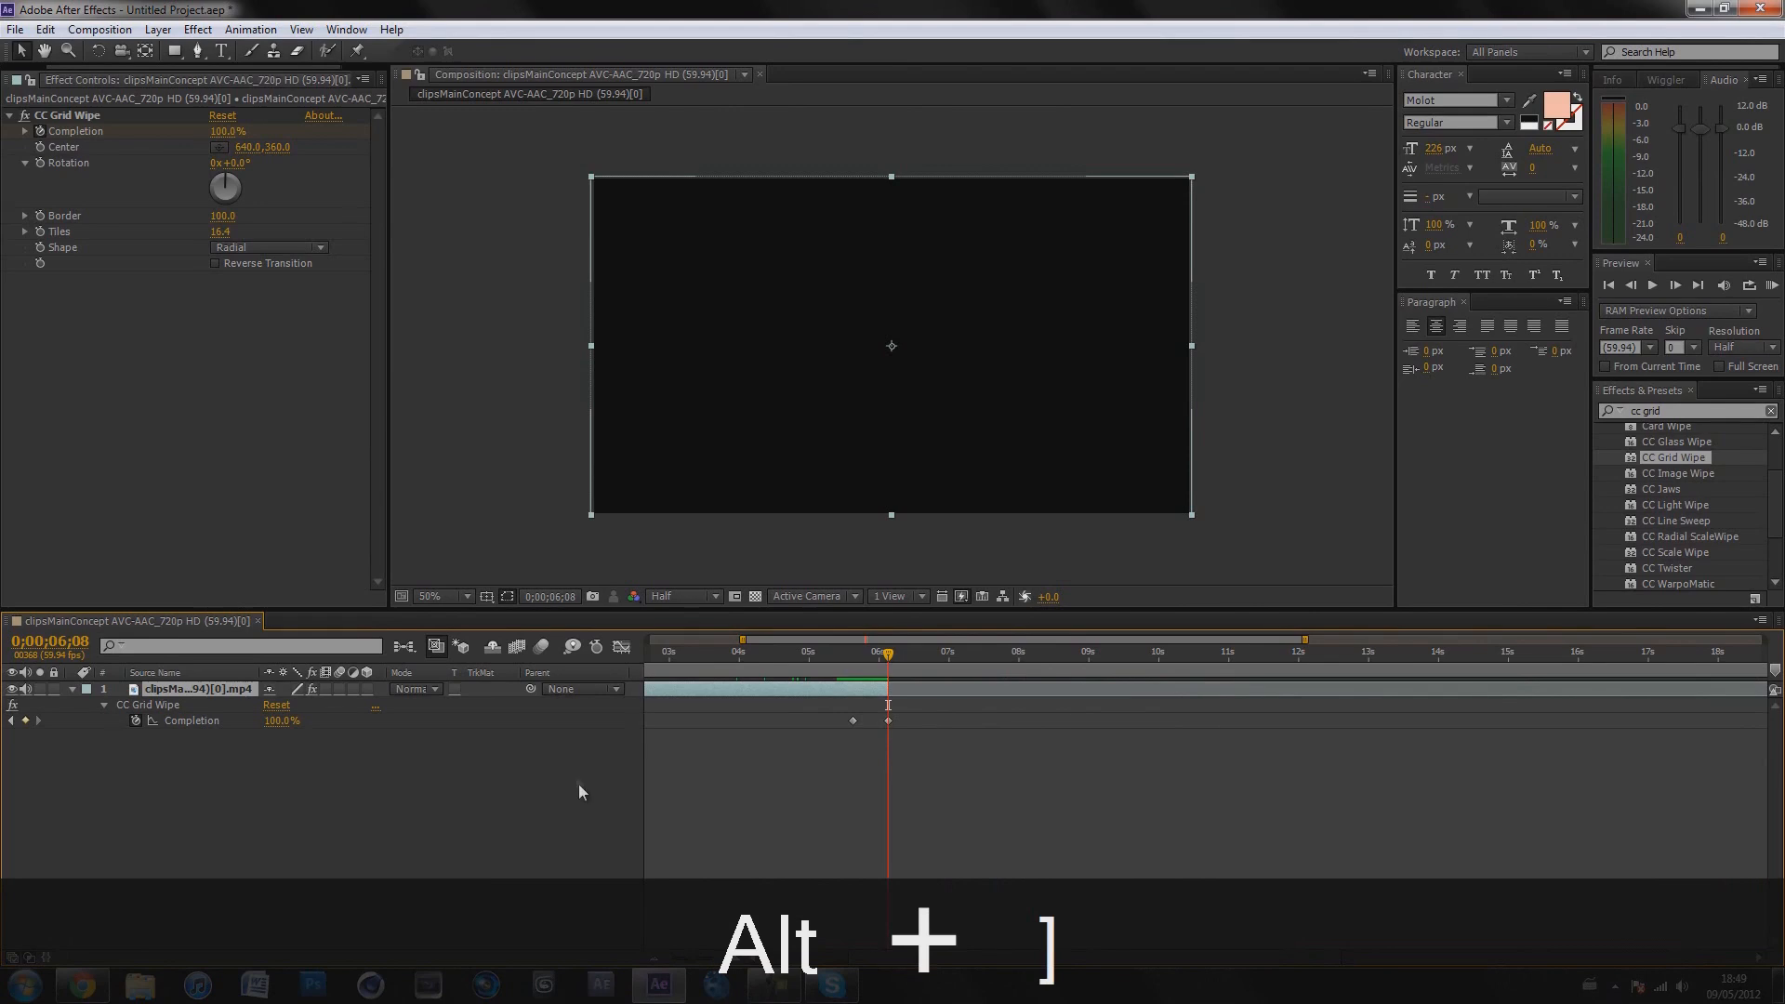
- Add a text layer, try out closing bracket characters in it, and delete the layer
{"action": "key", "text": "ctrl+t"}
{"action": "left_click", "coordinate": [959, 397]}
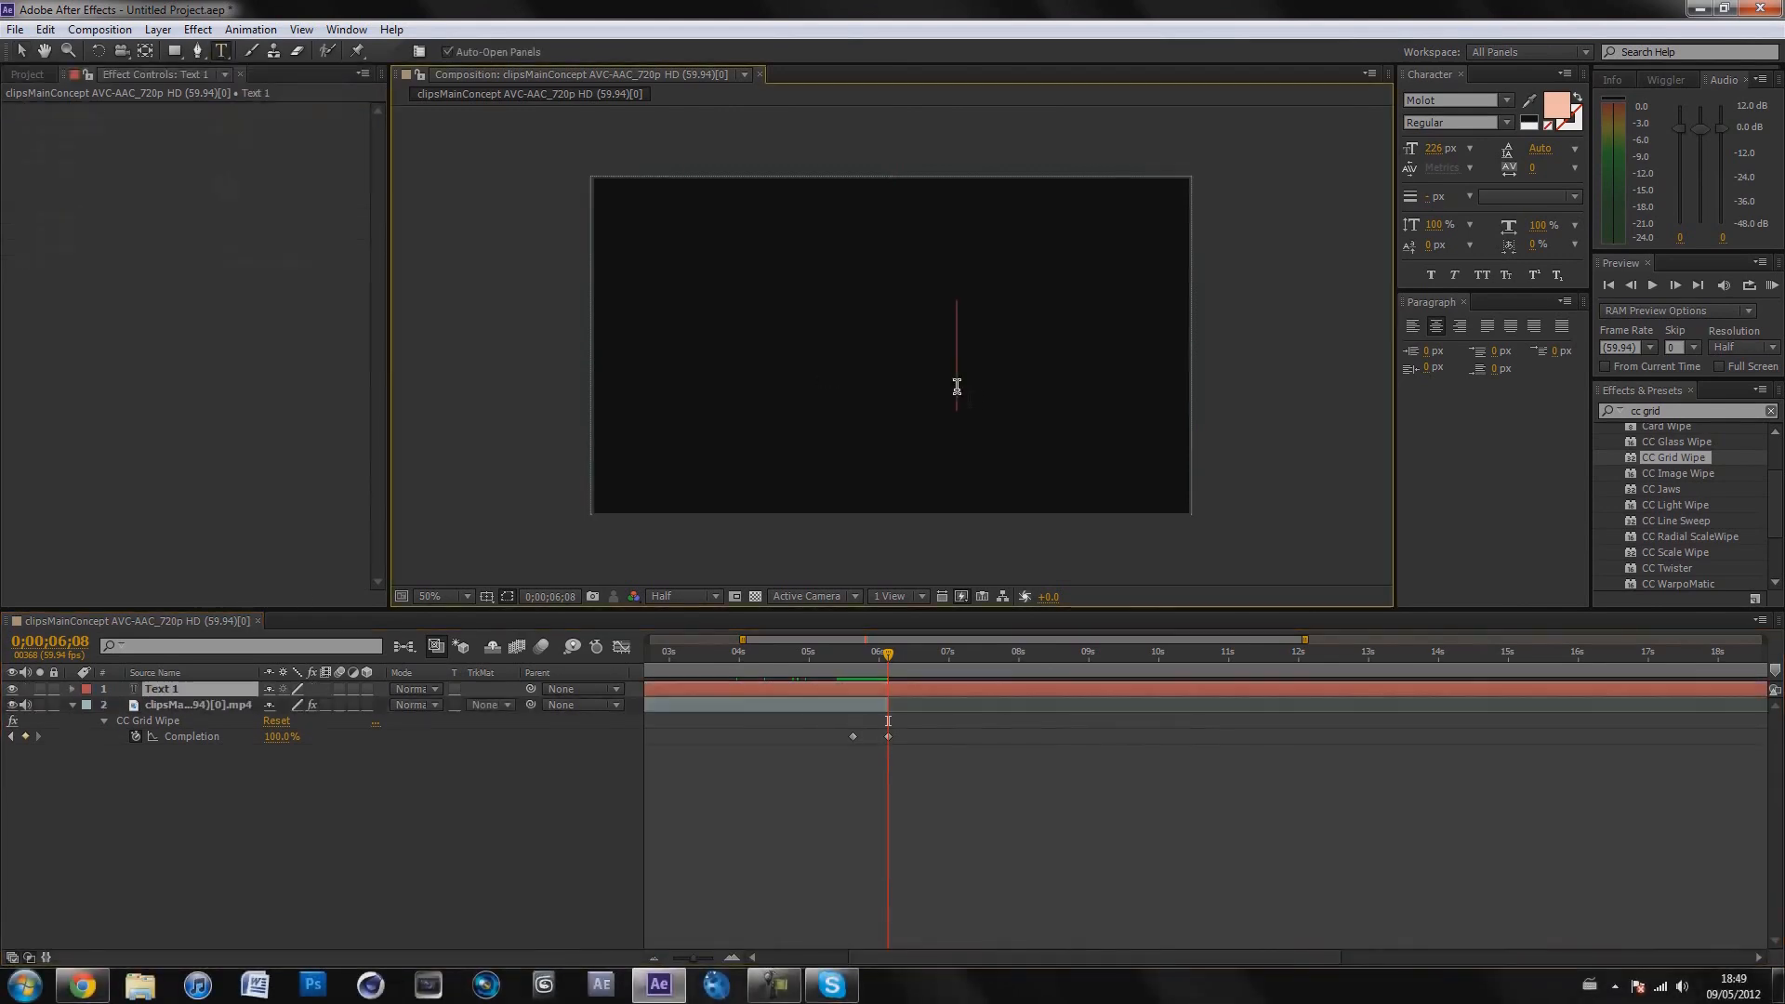
{"action": "type", "text": "]"}
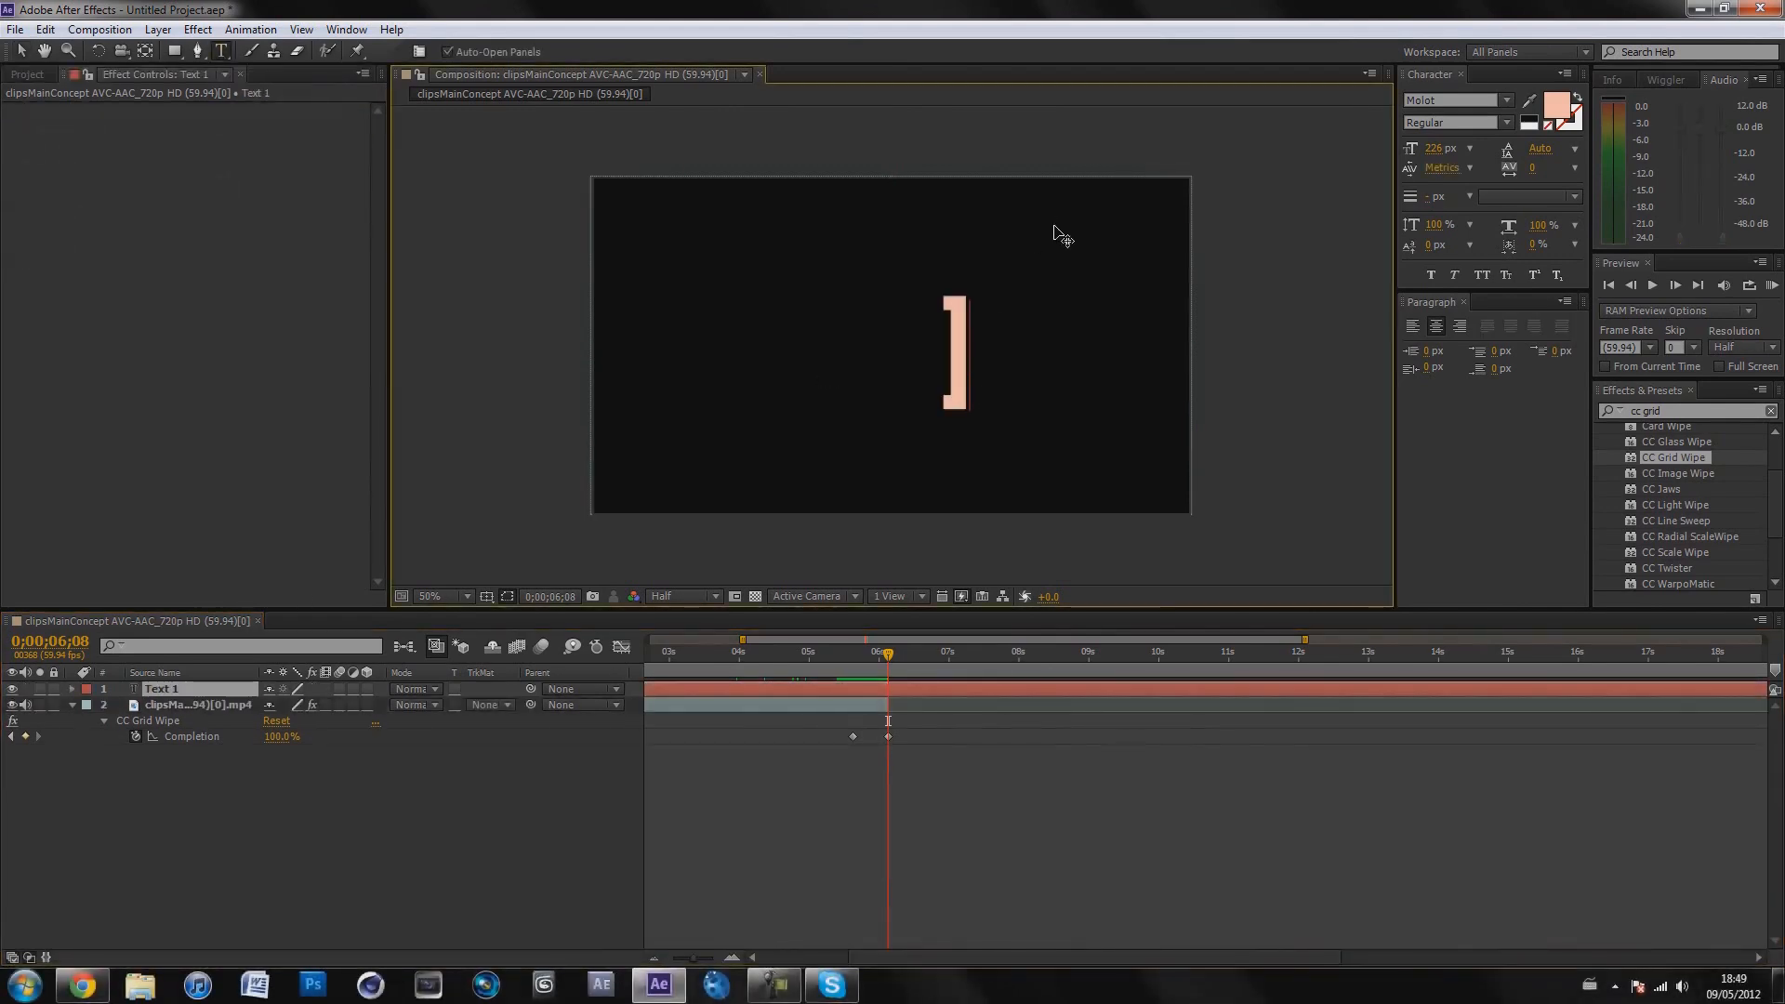
{"action": "key", "text": "BackSpace"}
{"action": "type", "text": "}"}
{"action": "key", "text": "BackSpace"}
{"action": "type", "text": ")"}
{"action": "key", "text": "BackSpace"}
{"action": "type", "text": "]"}
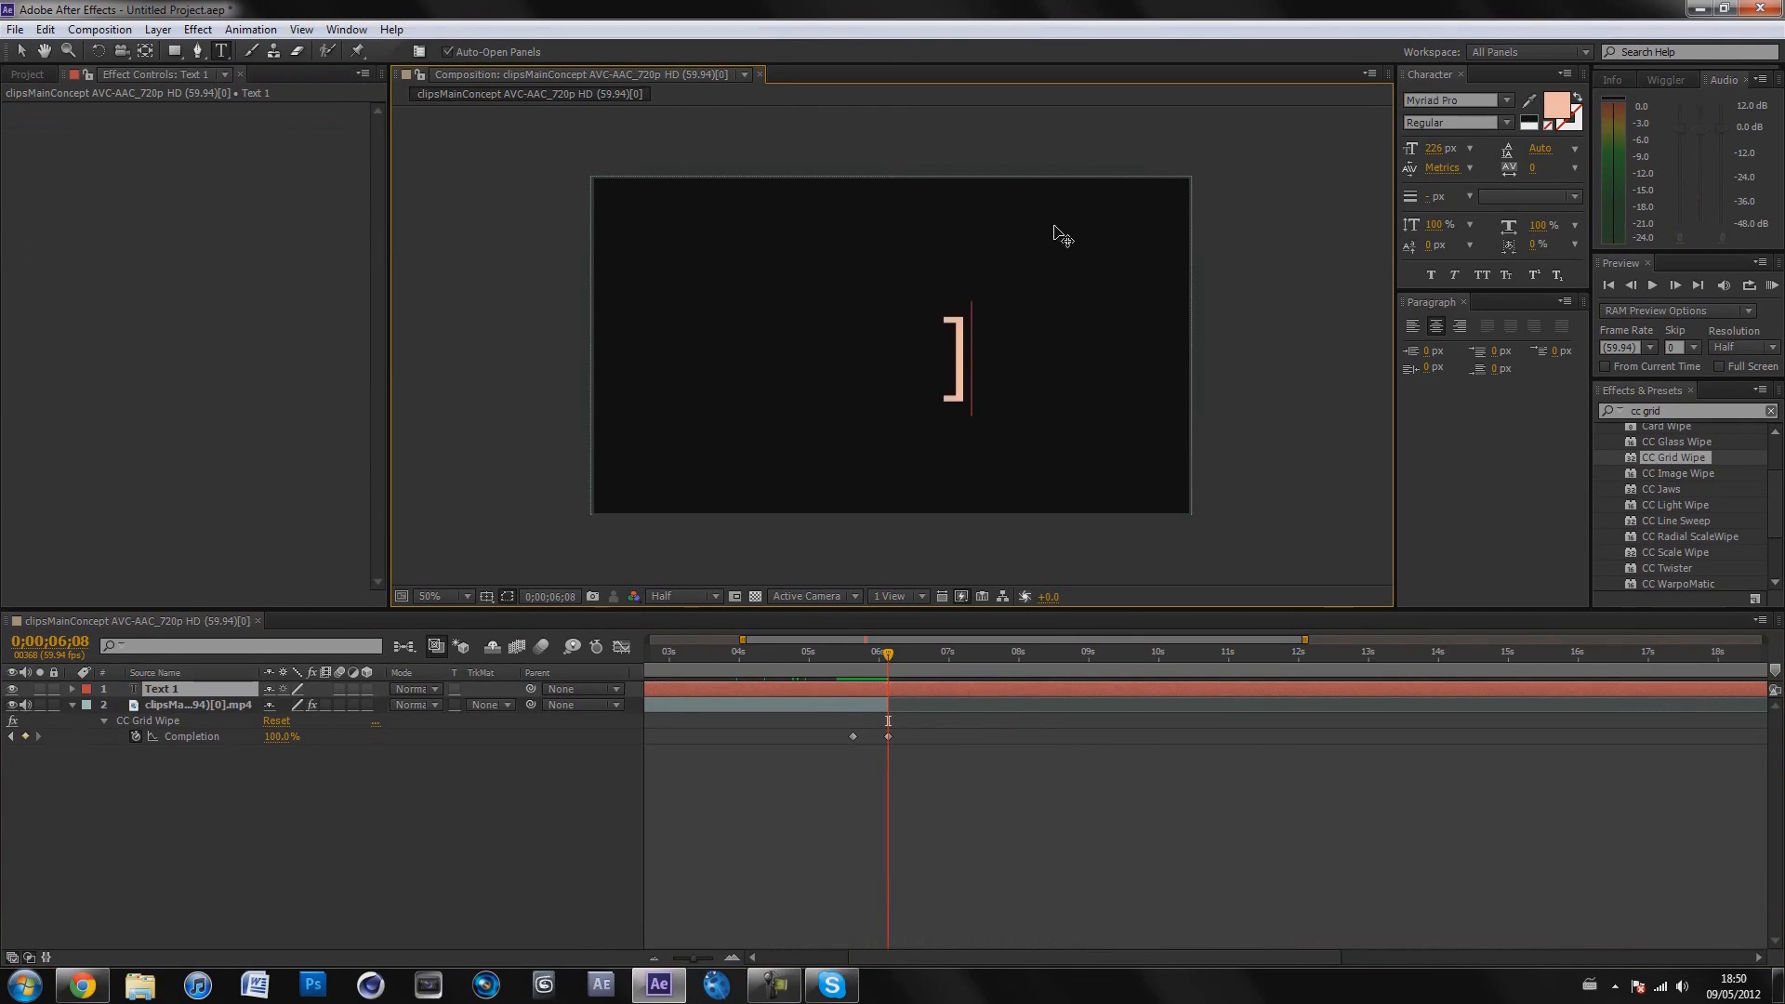
{"action": "key", "text": "BackSpace"}
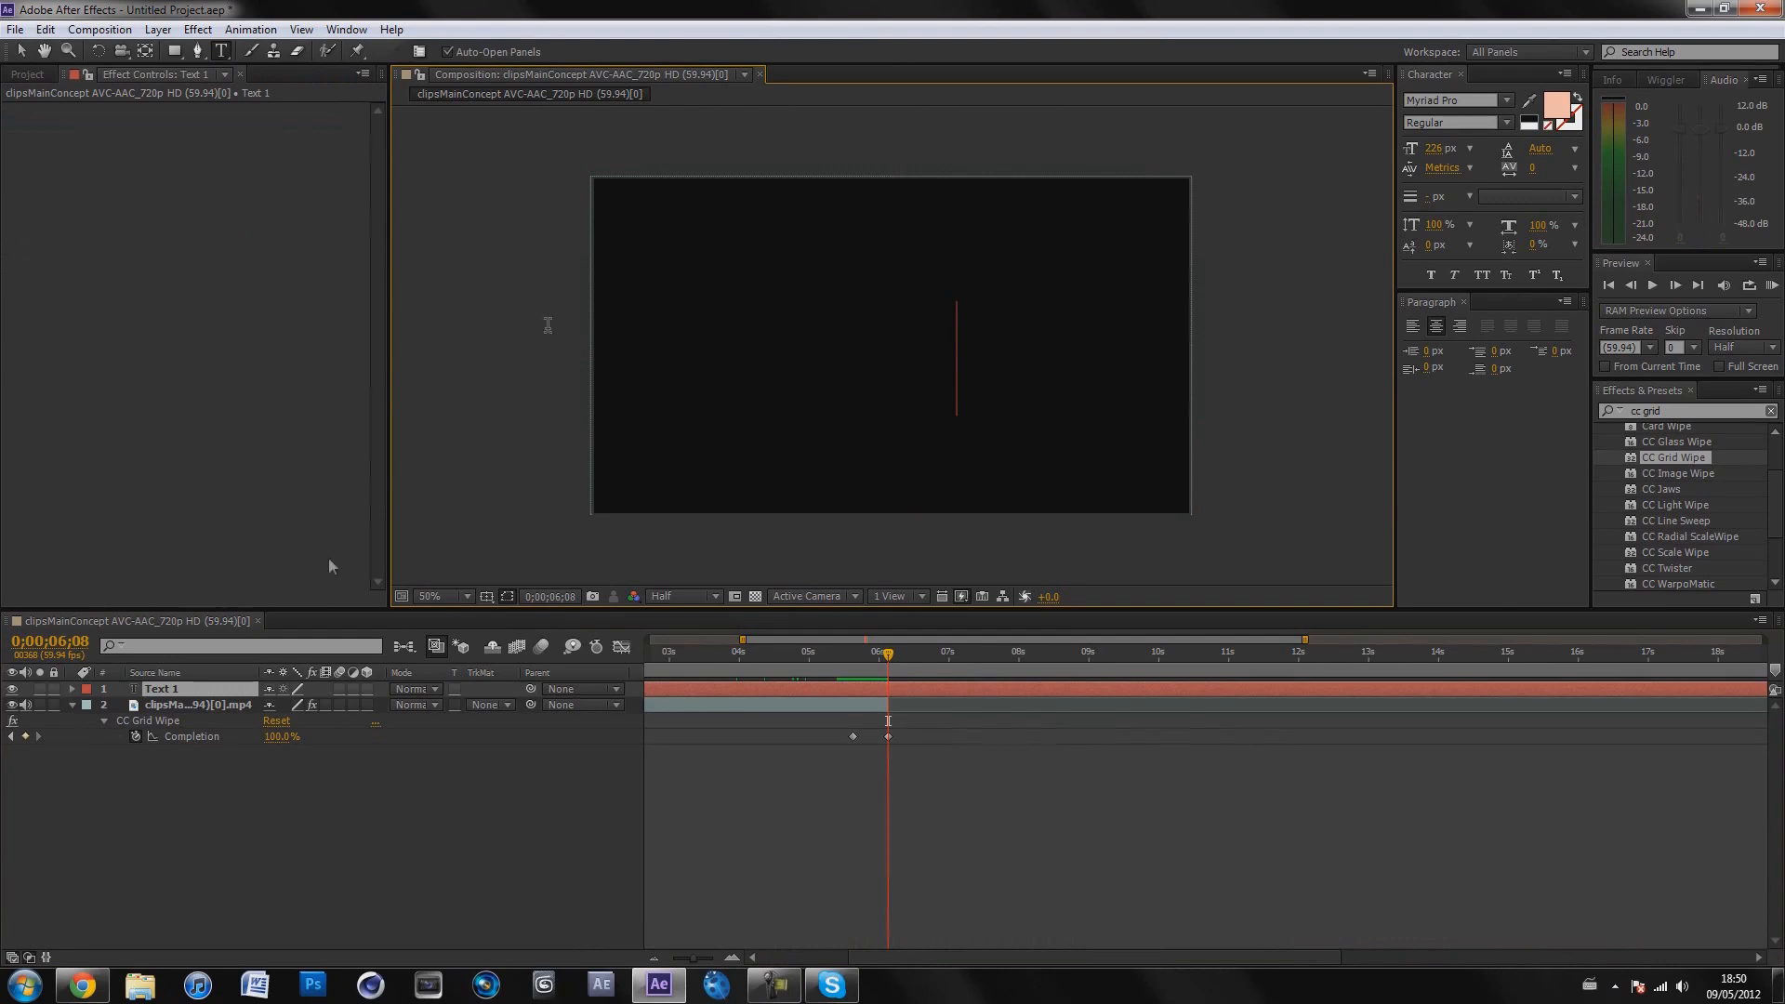
{"action": "left_click", "coordinate": [176, 690]}
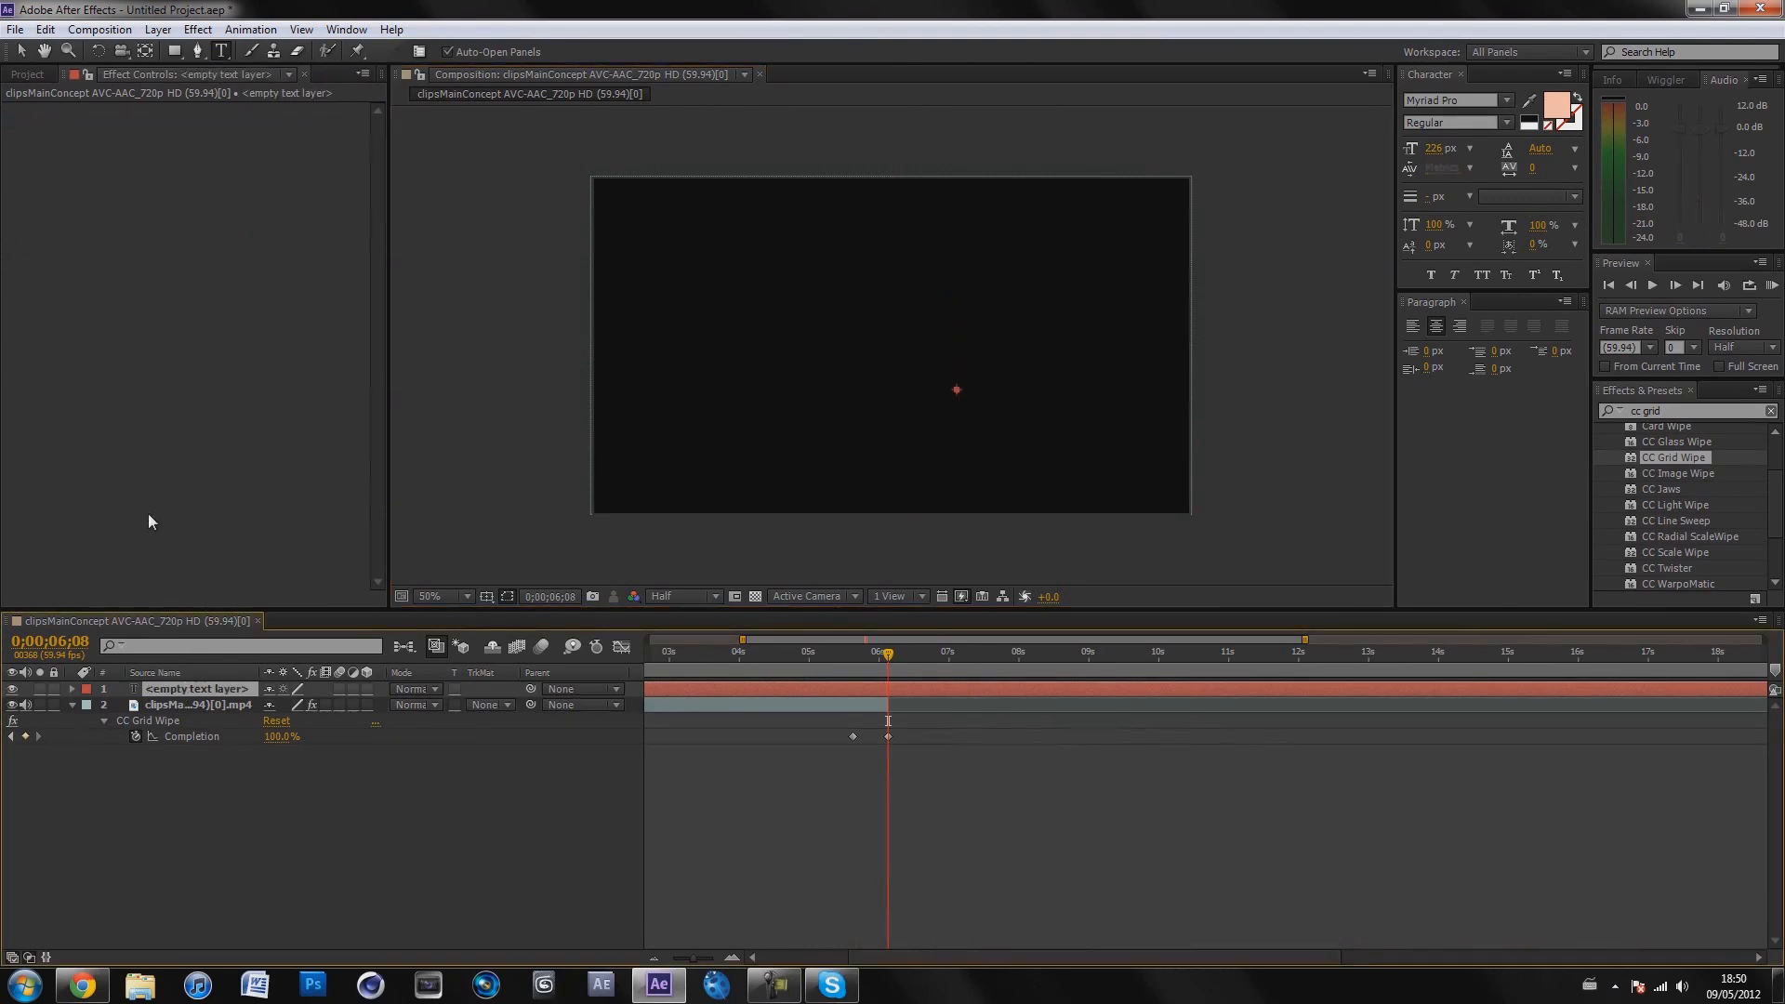
{"action": "key", "text": "Delete"}
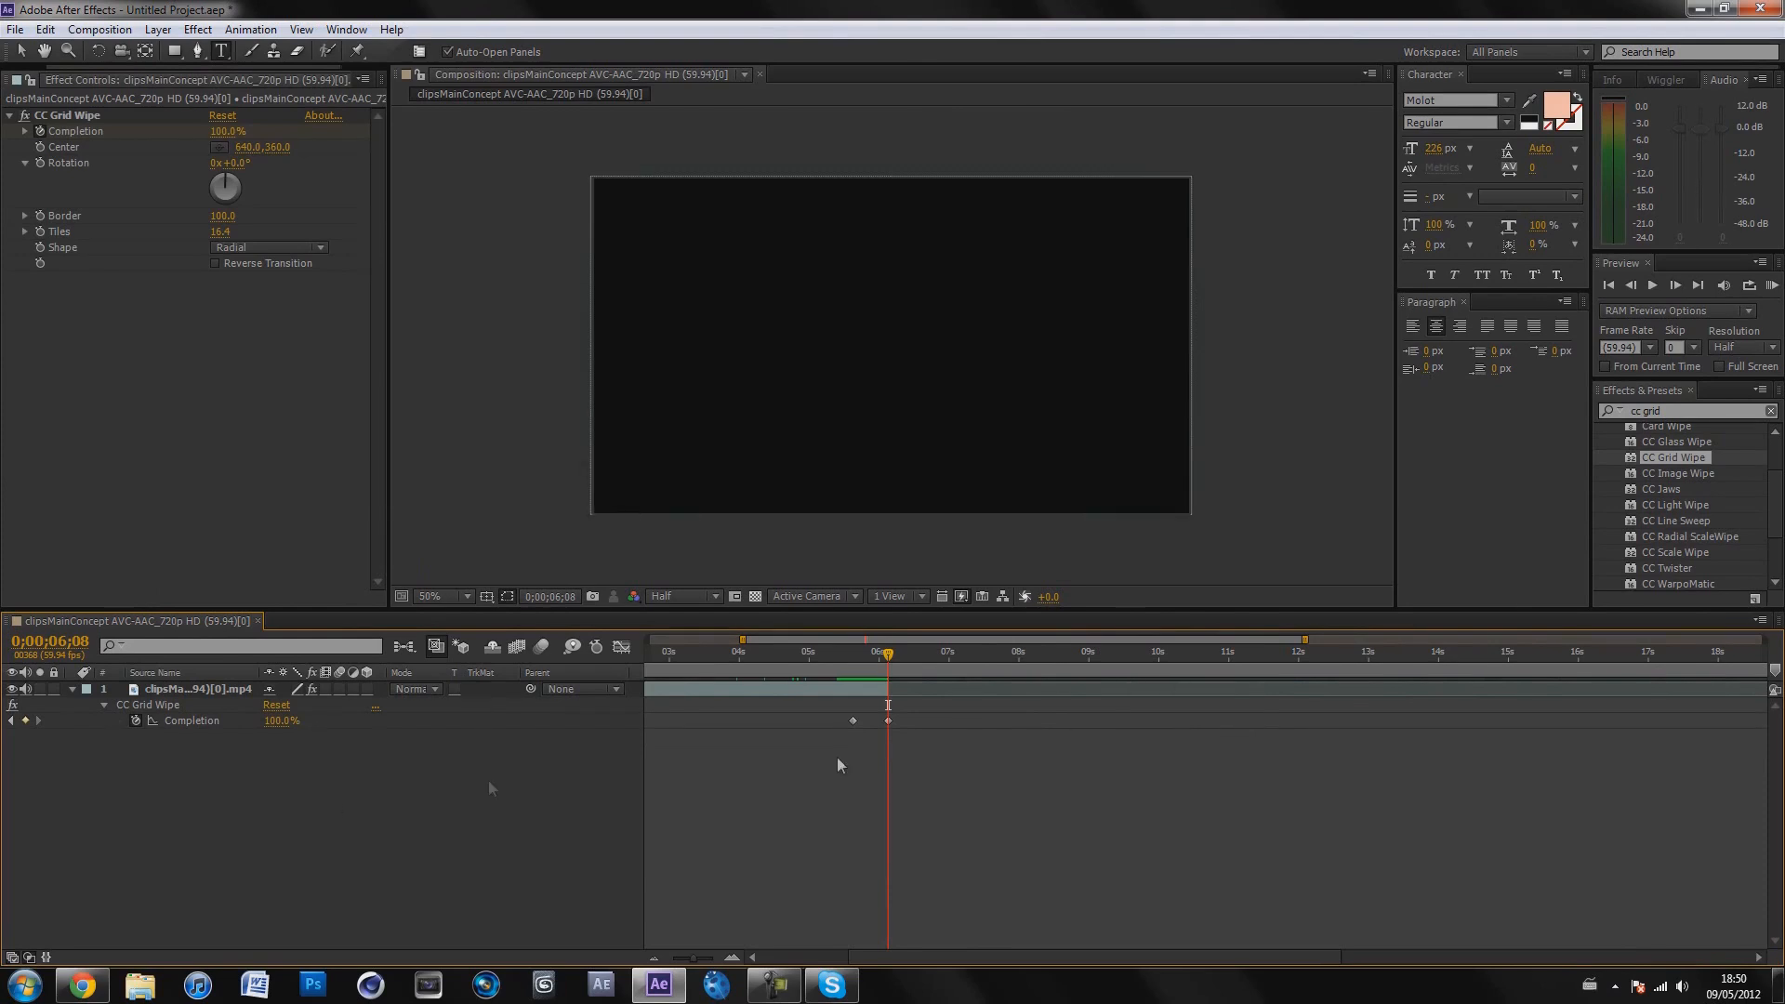
- Preview the wipe on the trimmed clip and select the [1] clip in the project's footage
{"action": "left_click", "coordinate": [850, 656]}
{"action": "mouse_move", "coordinate": [850, 657]}
{"action": "left_mouse_down"}
{"action": "mouse_move", "coordinate": [935, 657]}
{"action": "mouse_move", "coordinate": [882, 648]}
{"action": "left_mouse_up"}
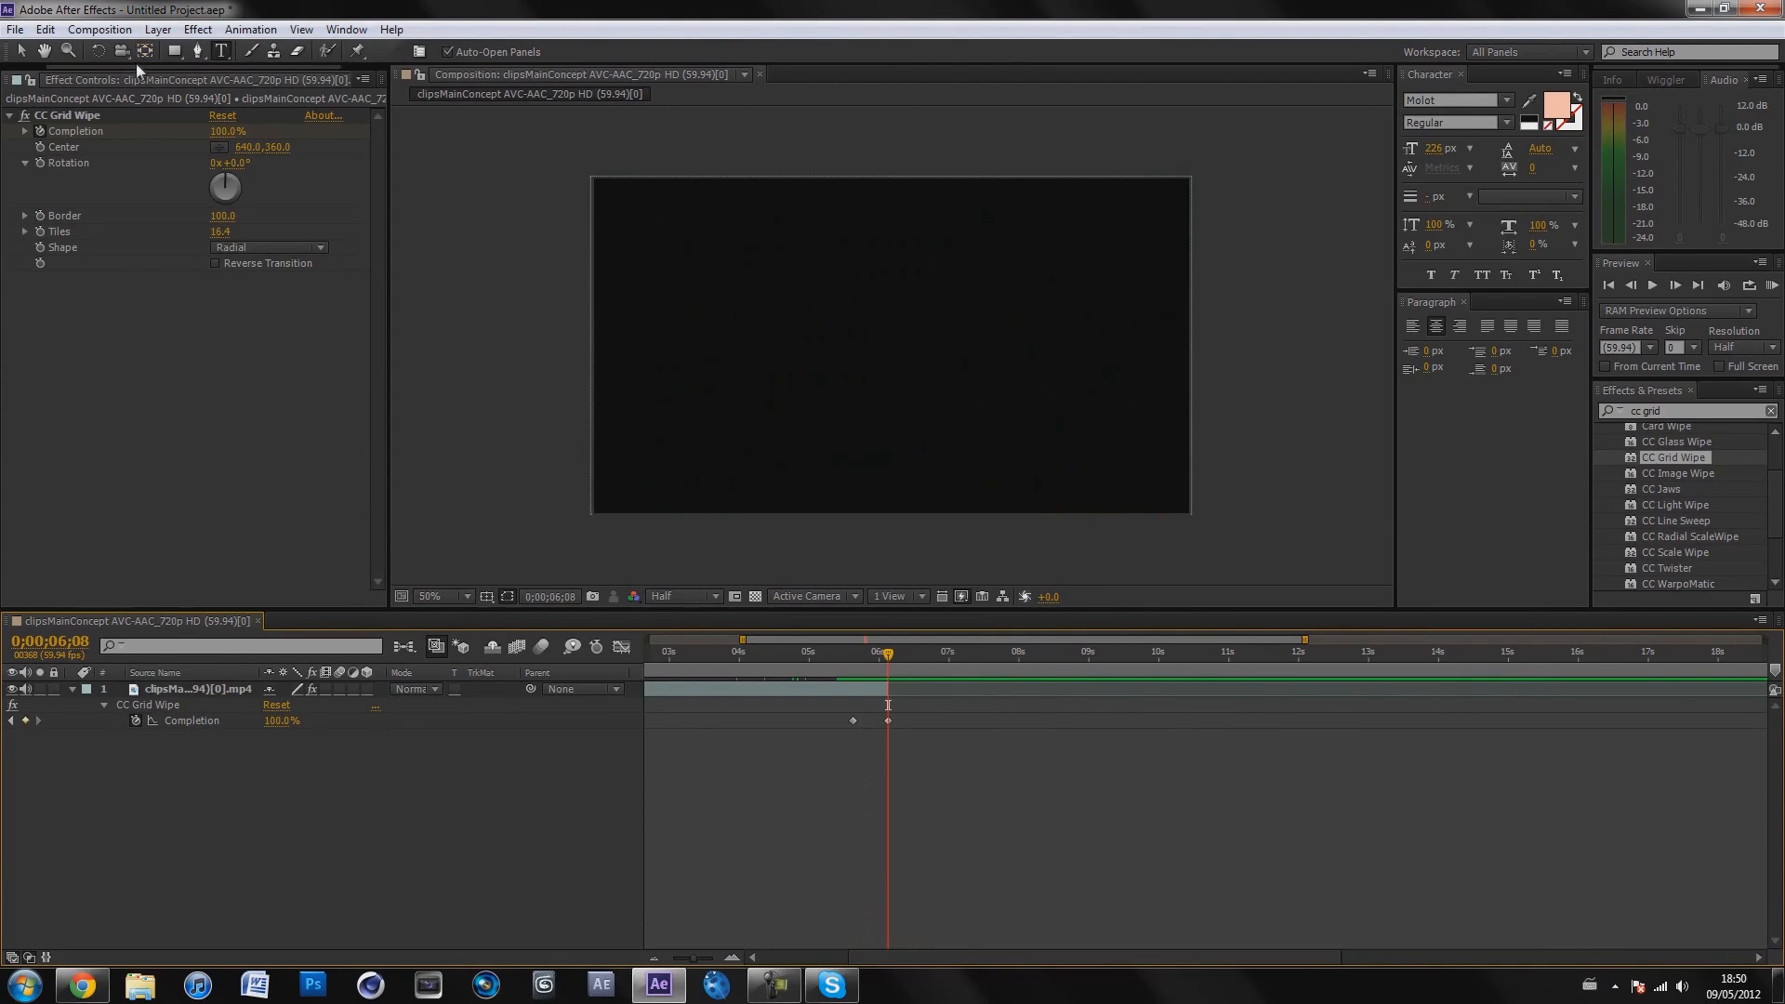
{"action": "left_click", "coordinate": [28, 79]}
{"action": "left_click_drag", "start_coordinate": [63, 262], "coordinate": [104, 226]}
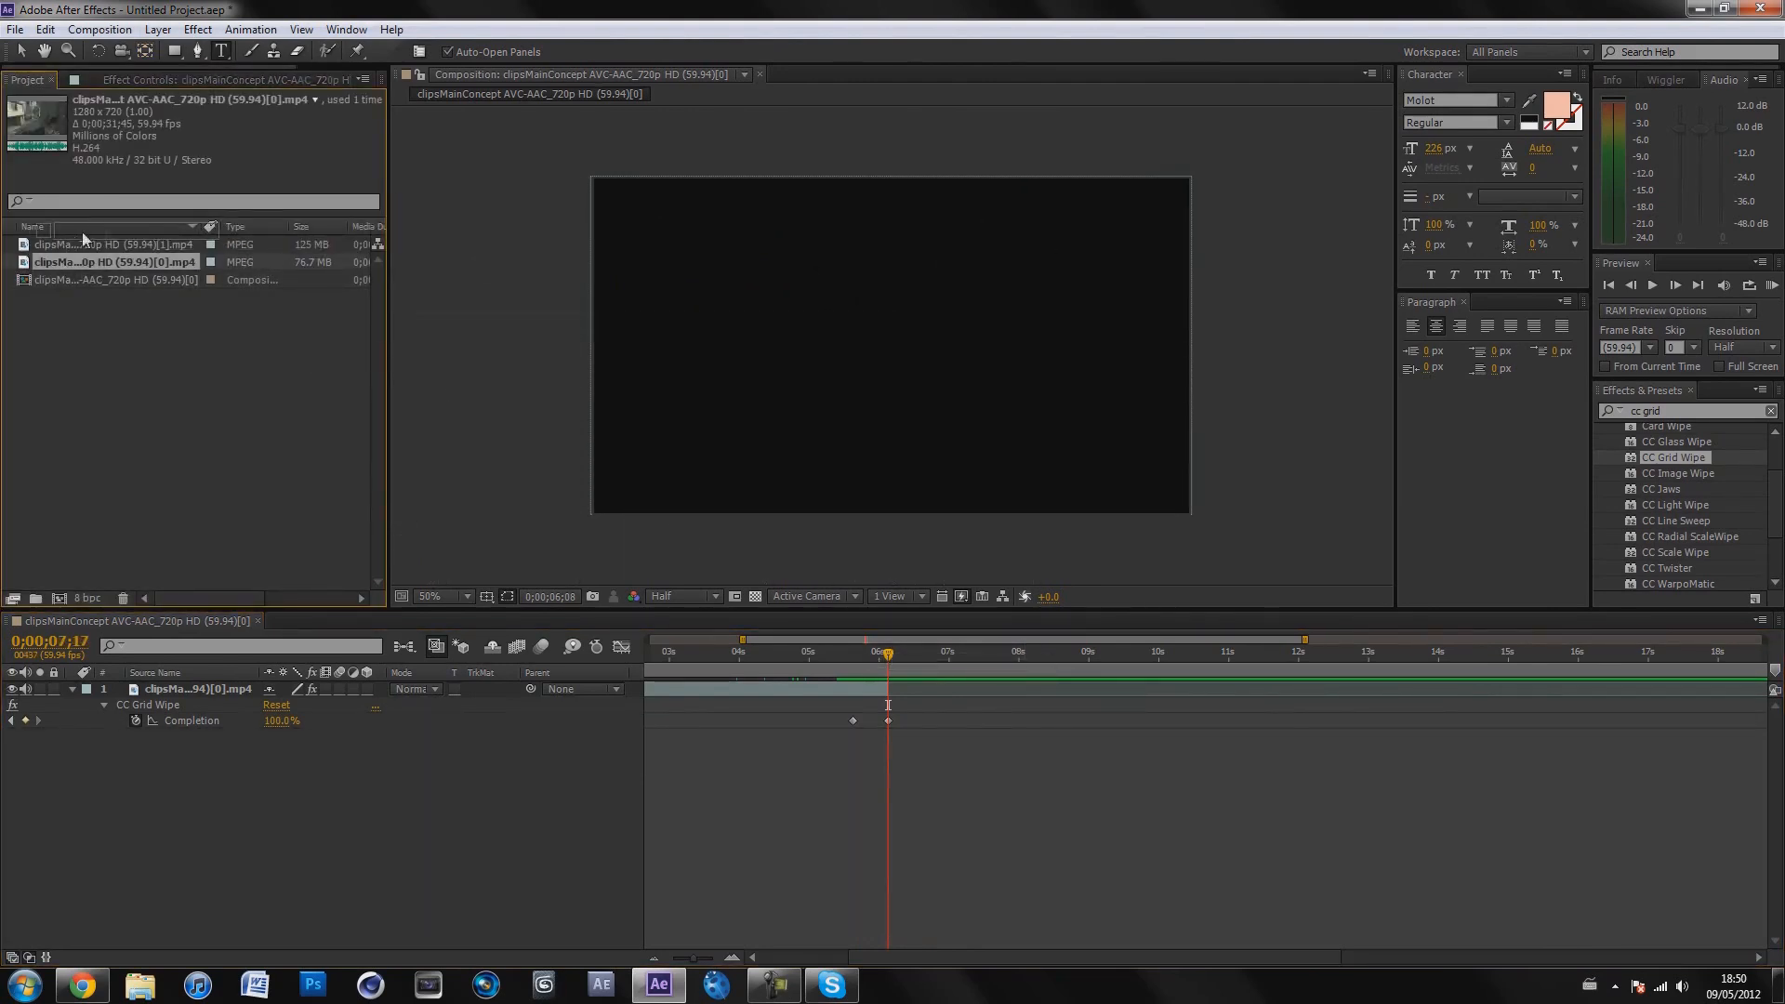
{"action": "left_click", "coordinate": [56, 244]}
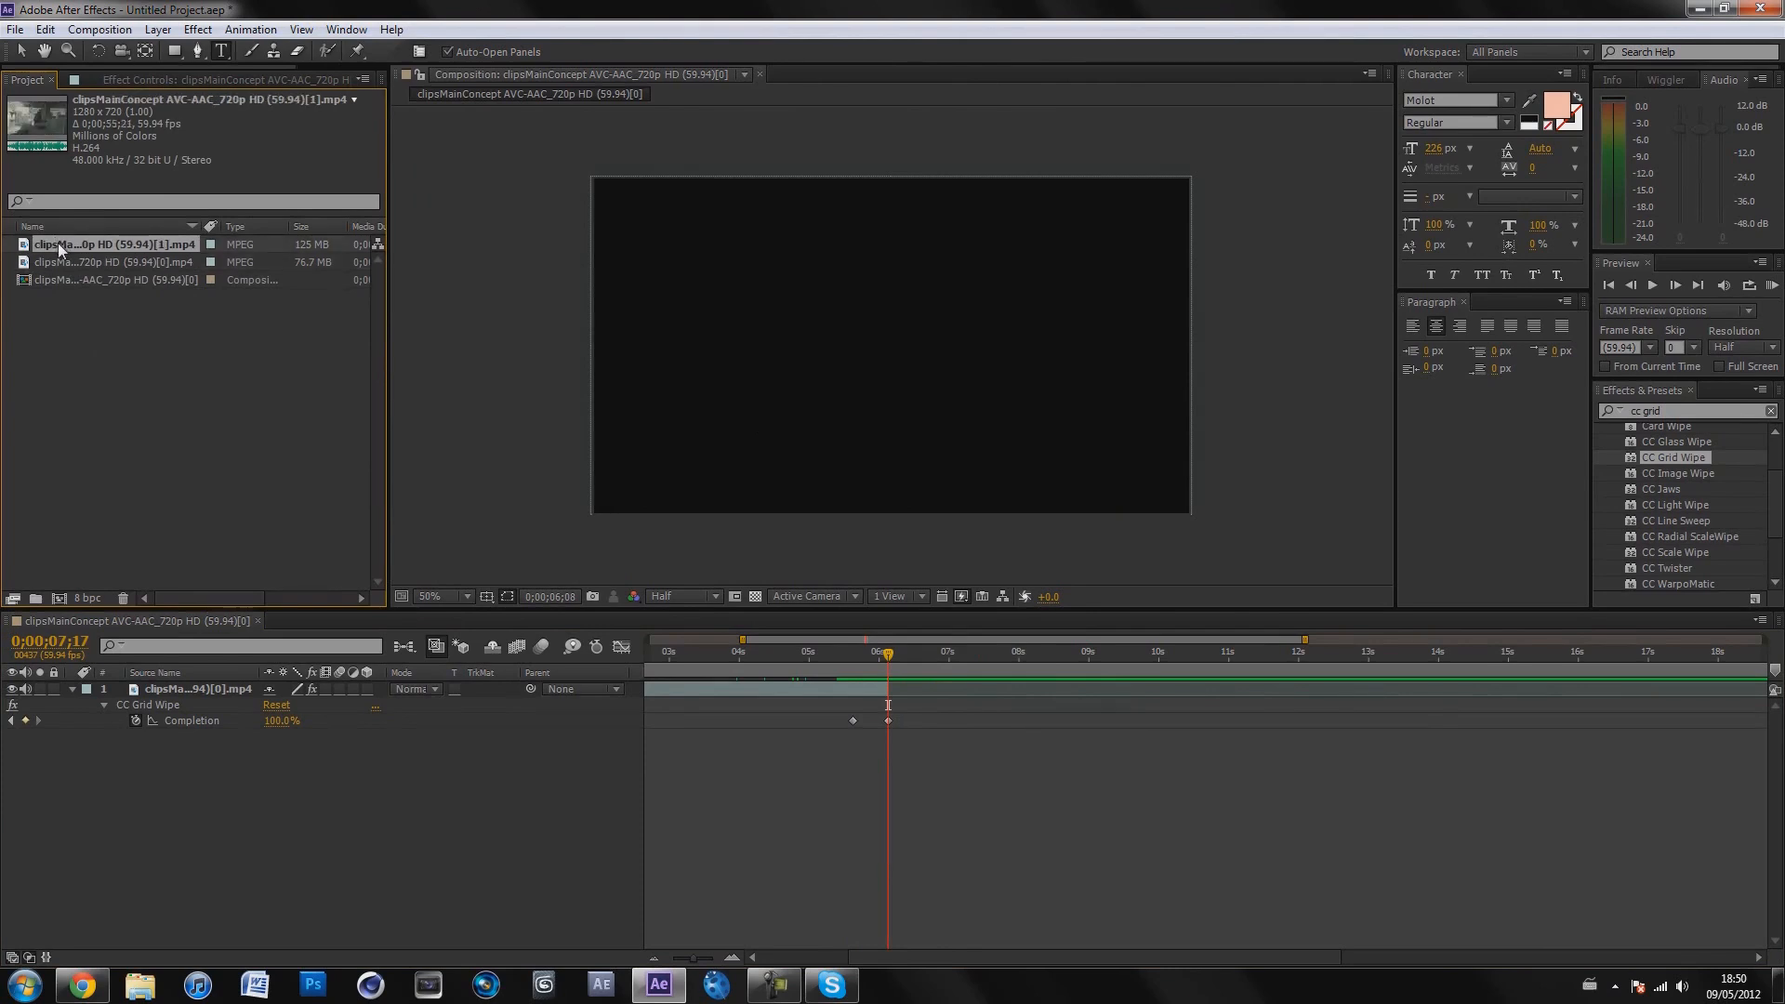
{"action": "left_click", "coordinate": [58, 262]}
{"action": "left_click_drag", "start_coordinate": [58, 262], "coordinate": [1013, 737]}
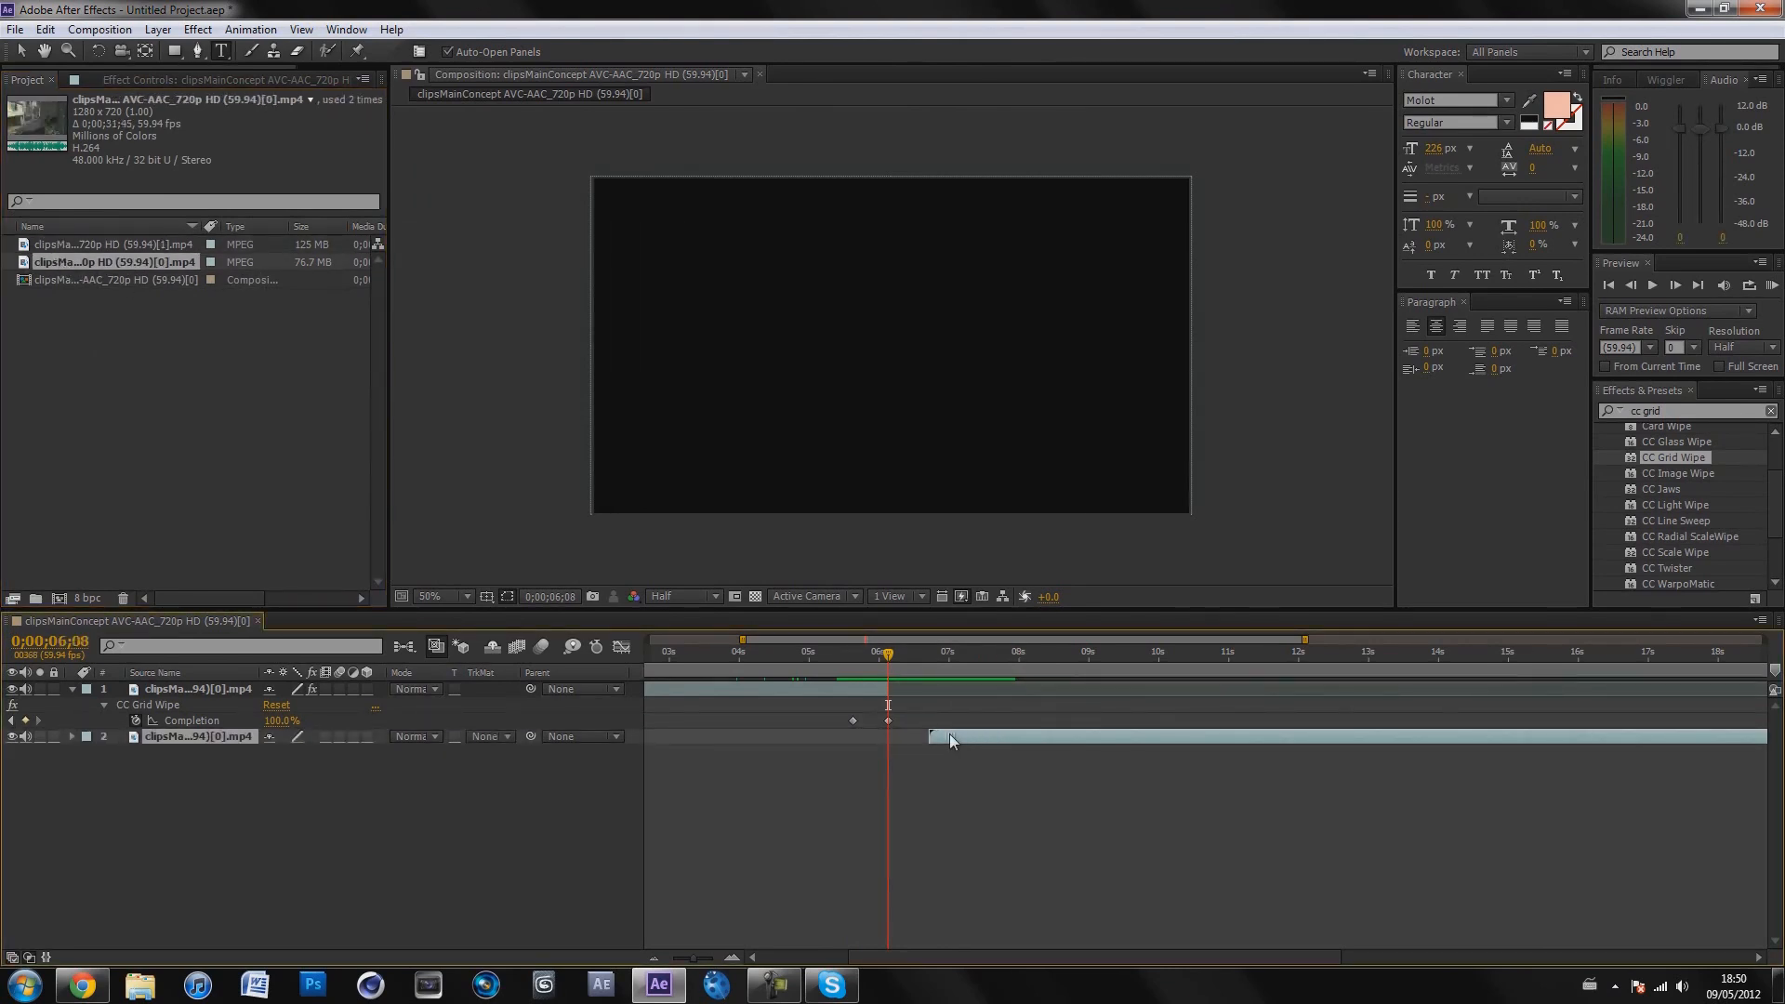
{"action": "mouse_move", "coordinate": [856, 654]}
{"action": "left_mouse_down"}
{"action": "mouse_move", "coordinate": [883, 649]}
{"action": "mouse_move", "coordinate": [850, 650]}
{"action": "left_mouse_up"}
{"action": "left_click_drag", "start_coordinate": [969, 737], "coordinate": [1125, 735]}
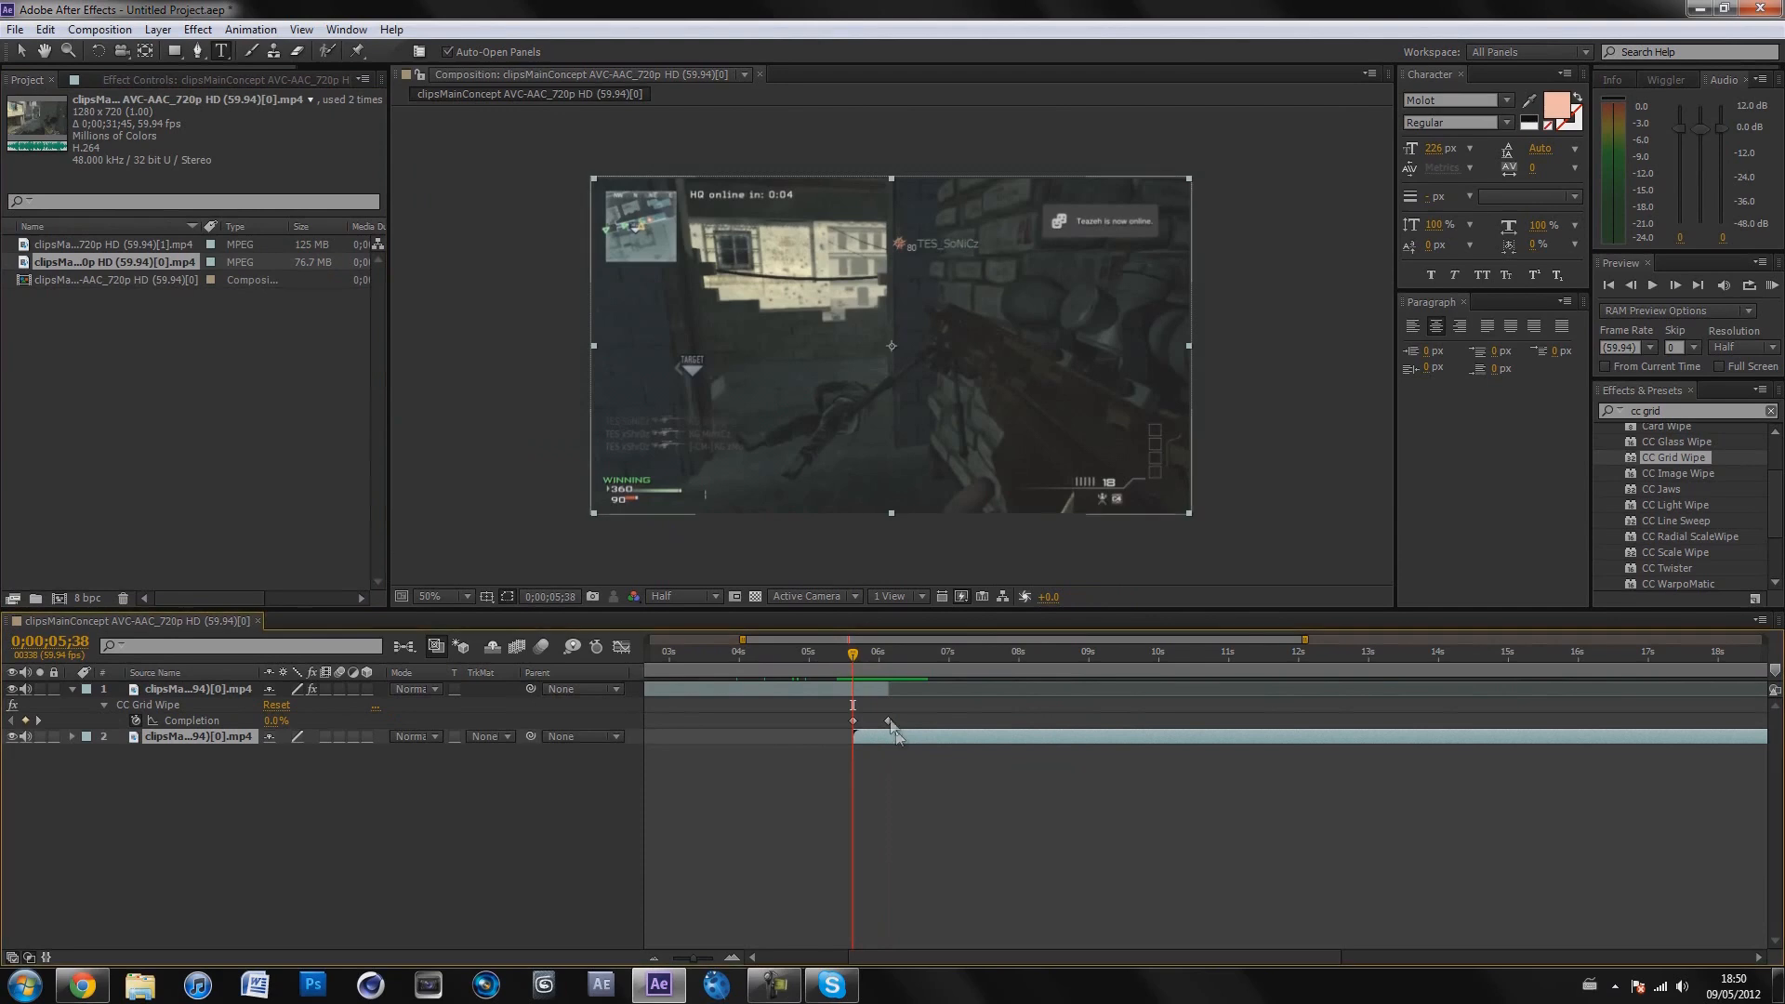
{"action": "mouse_move", "coordinate": [853, 654]}
{"action": "left_mouse_down"}
{"action": "mouse_move", "coordinate": [1058, 638]}
{"action": "mouse_move", "coordinate": [866, 638]}
{"action": "left_mouse_up"}
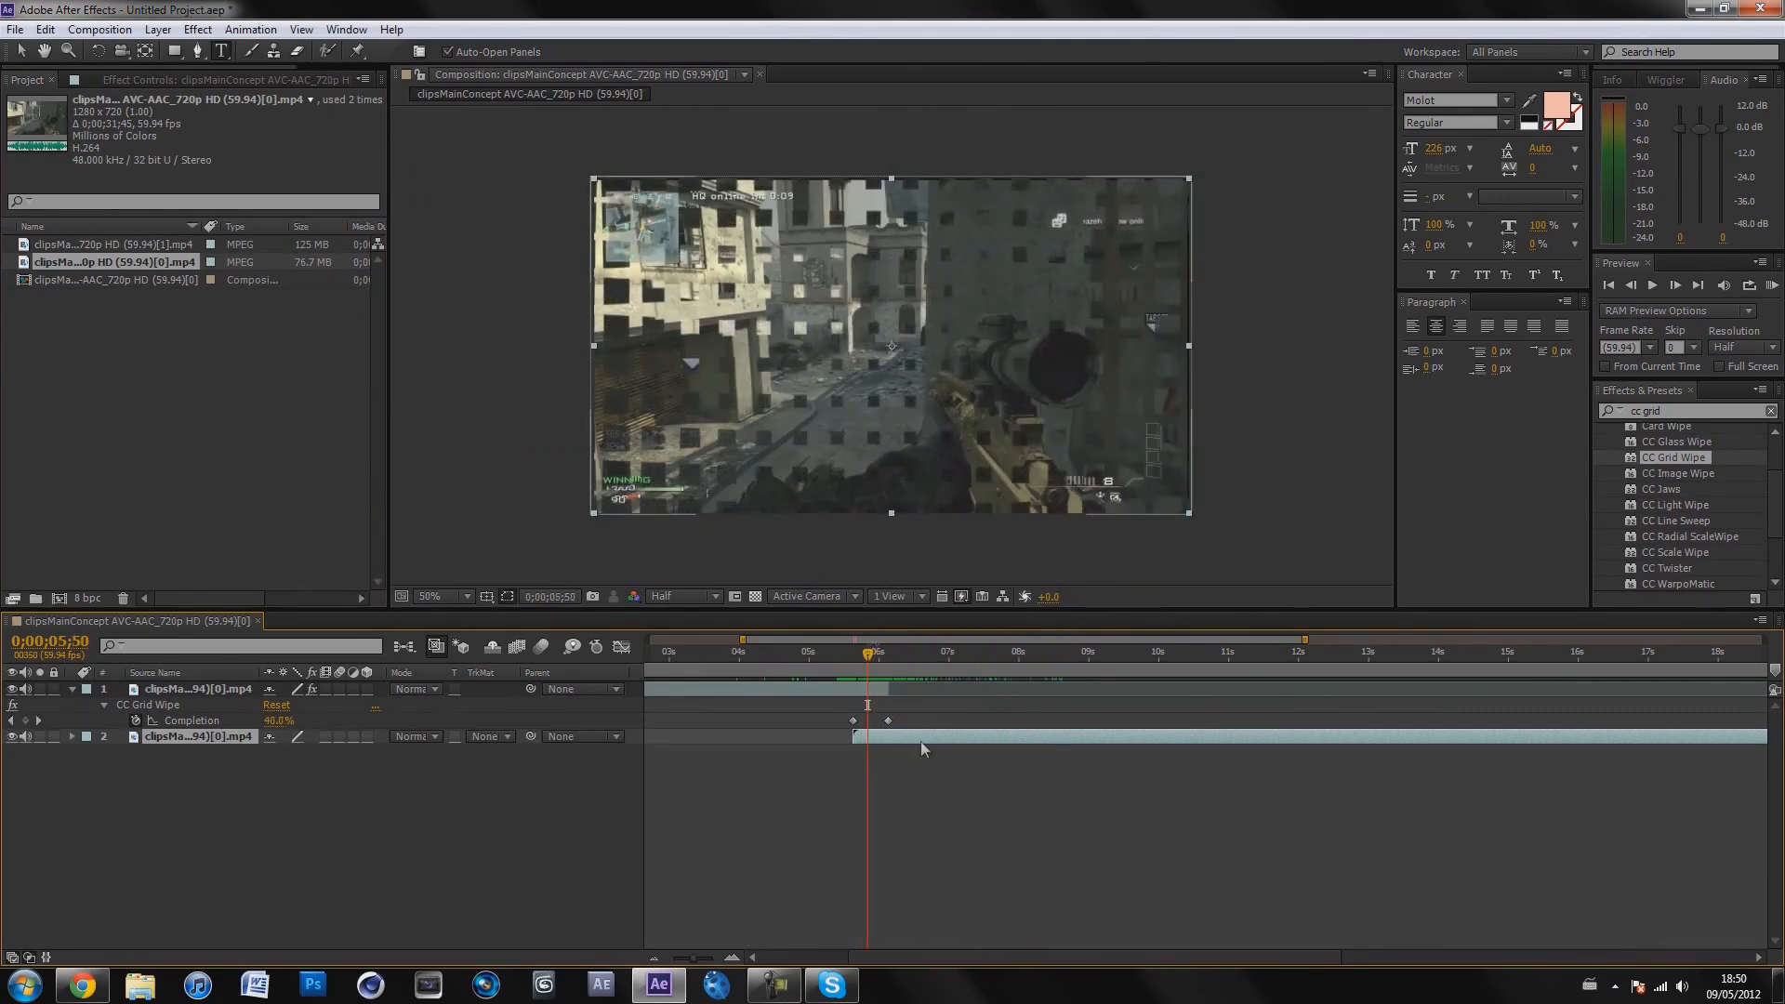
{"action": "key", "text": "Delete"}
- Place the [1] clip on a layer below the wiped clip, starting at 0;00;05;38, and preview the transition
{"action": "left_click_drag", "start_coordinate": [93, 246], "coordinate": [925, 732]}
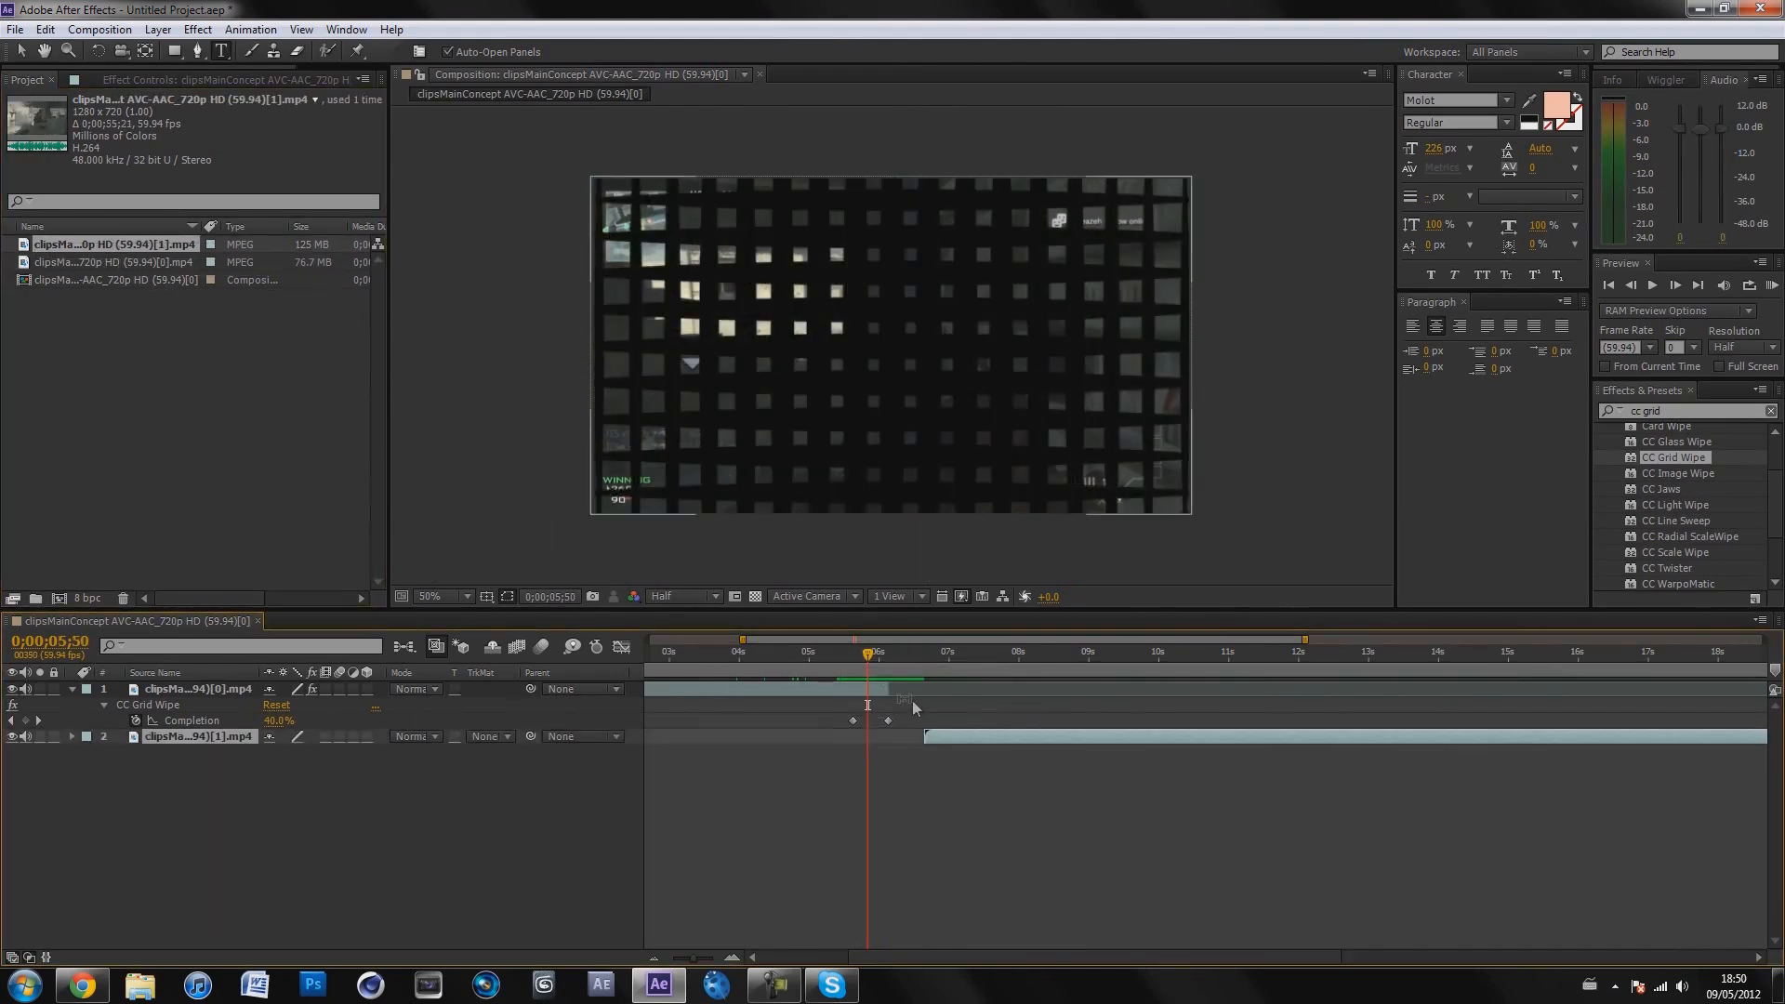
{"action": "left_click", "coordinate": [855, 653]}
{"action": "left_click_drag", "start_coordinate": [924, 738], "coordinate": [889, 739]}
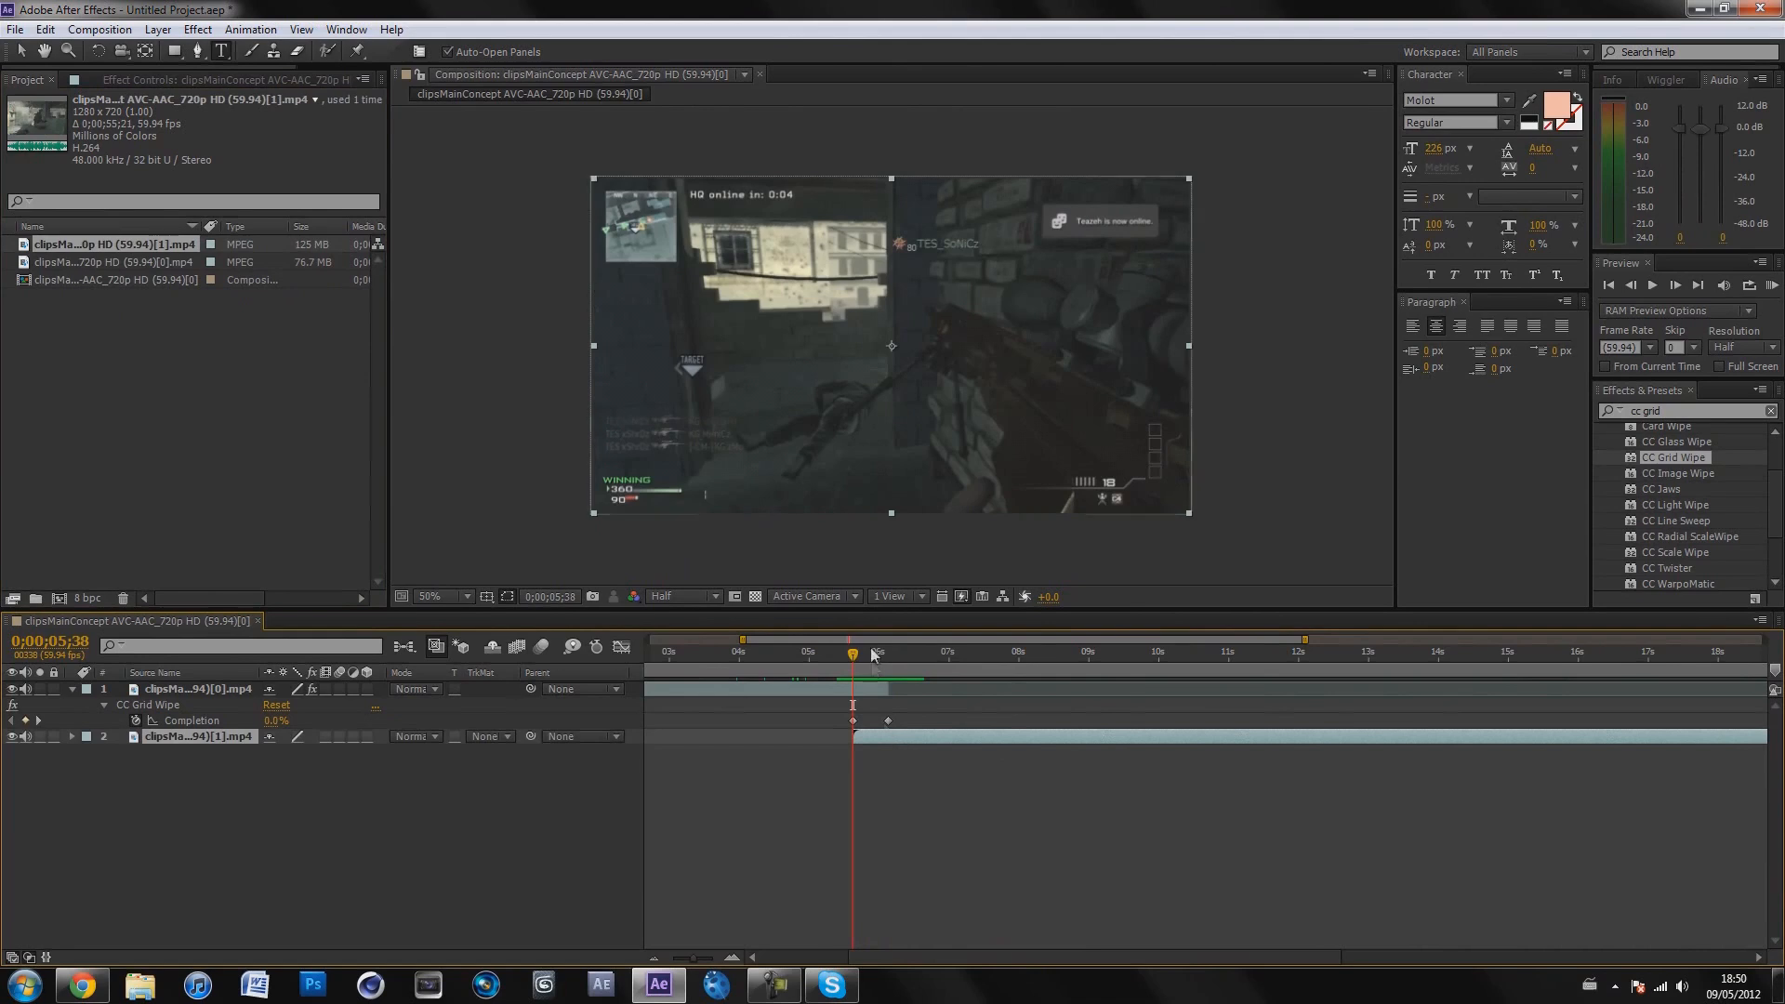
{"action": "mouse_move", "coordinate": [854, 653]}
{"action": "left_mouse_down"}
{"action": "mouse_move", "coordinate": [921, 655]}
{"action": "mouse_move", "coordinate": [848, 656]}
{"action": "mouse_move", "coordinate": [898, 639]}
{"action": "mouse_move", "coordinate": [887, 664]}
{"action": "left_mouse_up"}
{"action": "left_click", "coordinate": [24, 50]}
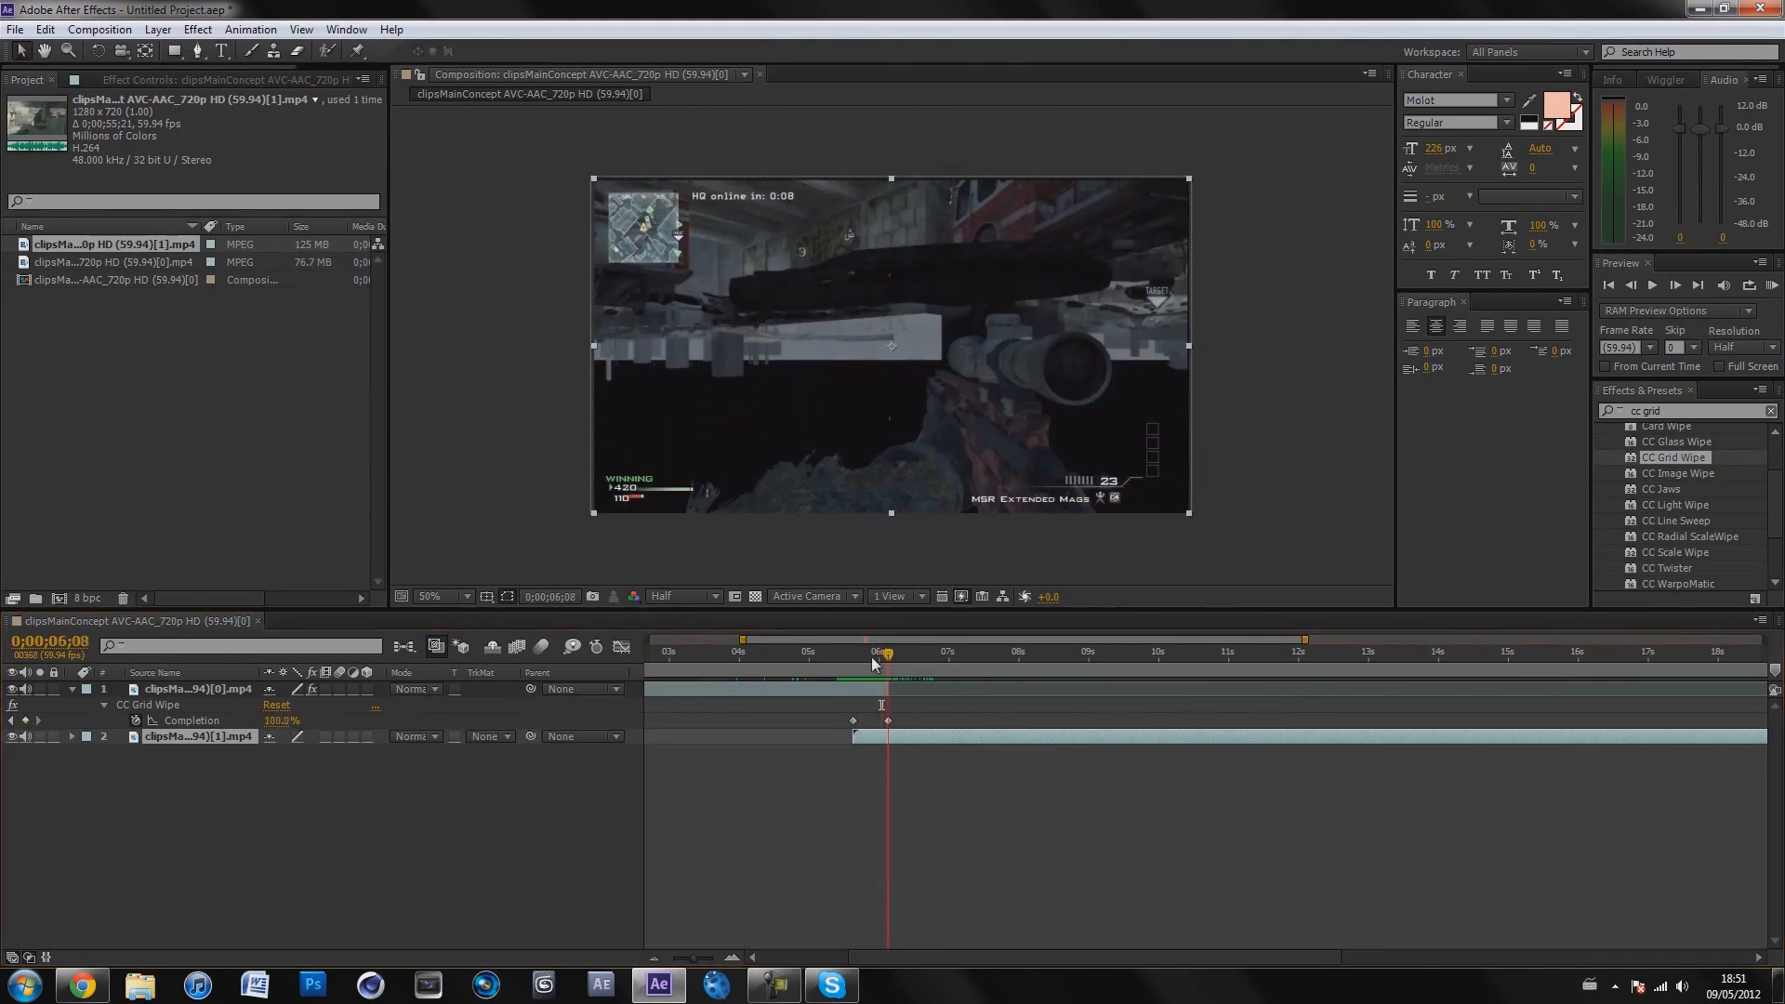
- Add an Opacity keyframe of 0% to the [1] clip at the start of the wipe, 0;00;05;38
{"action": "left_click_drag", "start_coordinate": [880, 656], "coordinate": [853, 656]}
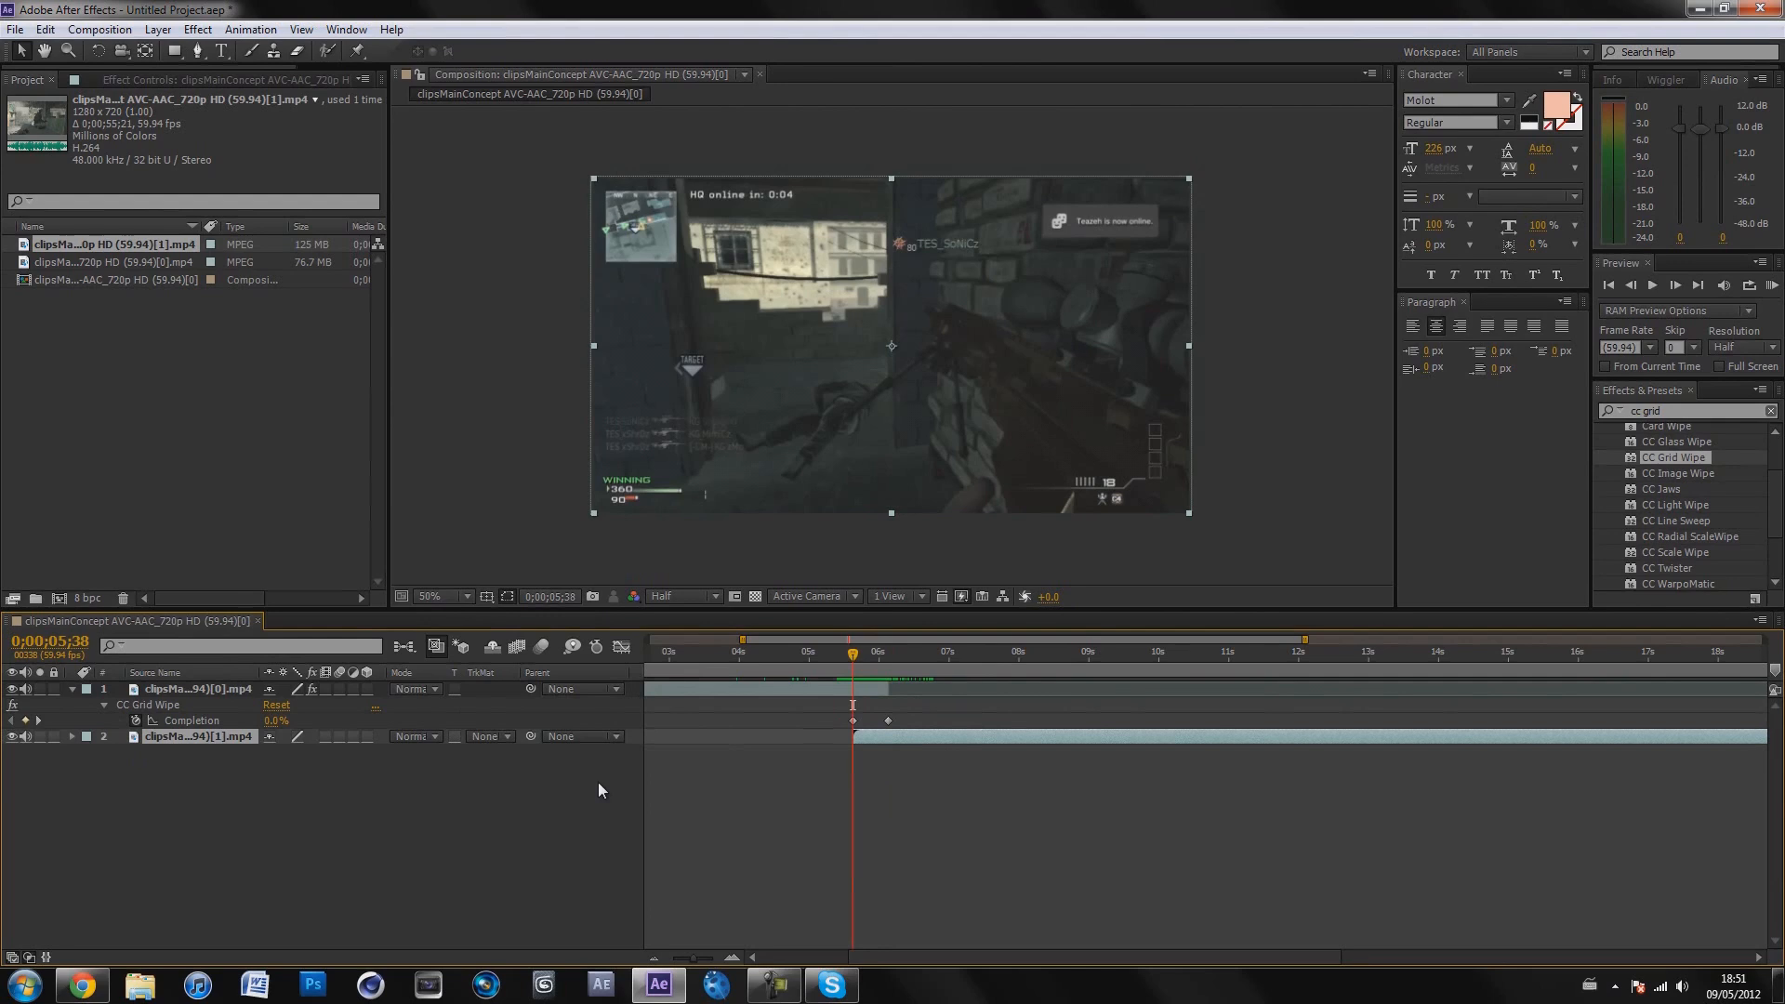
{"action": "key", "text": "t"}
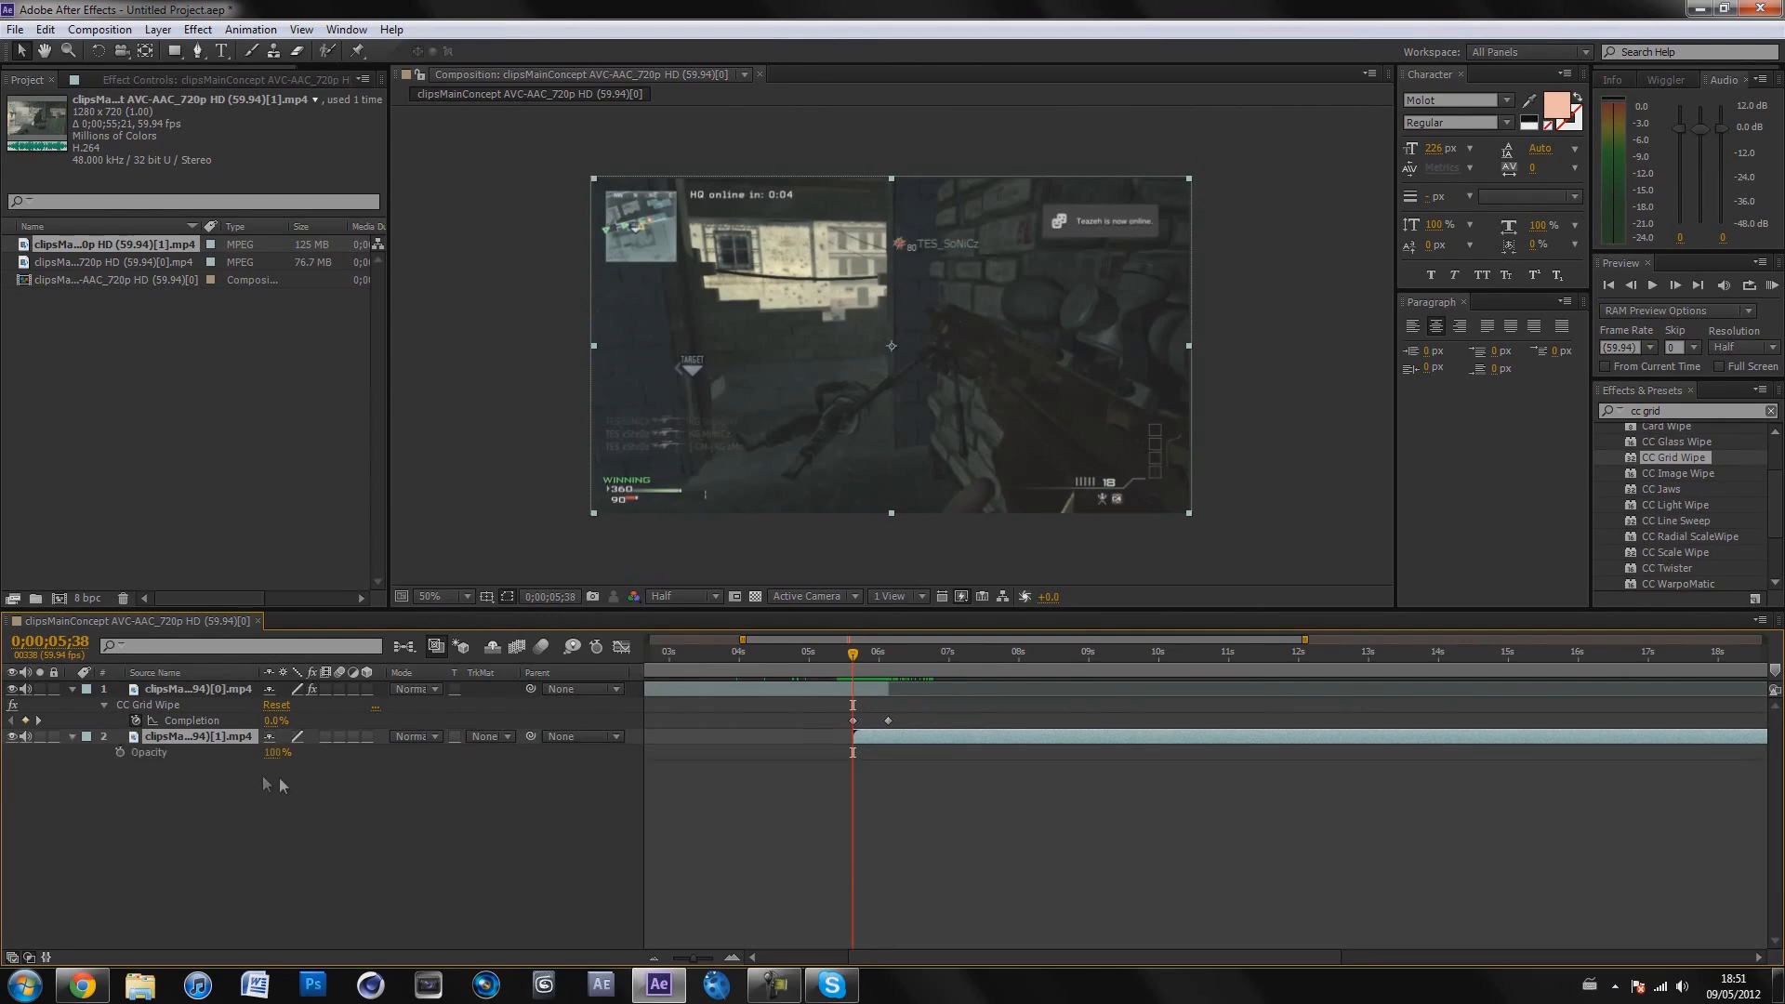
{"action": "left_click", "coordinate": [120, 752]}
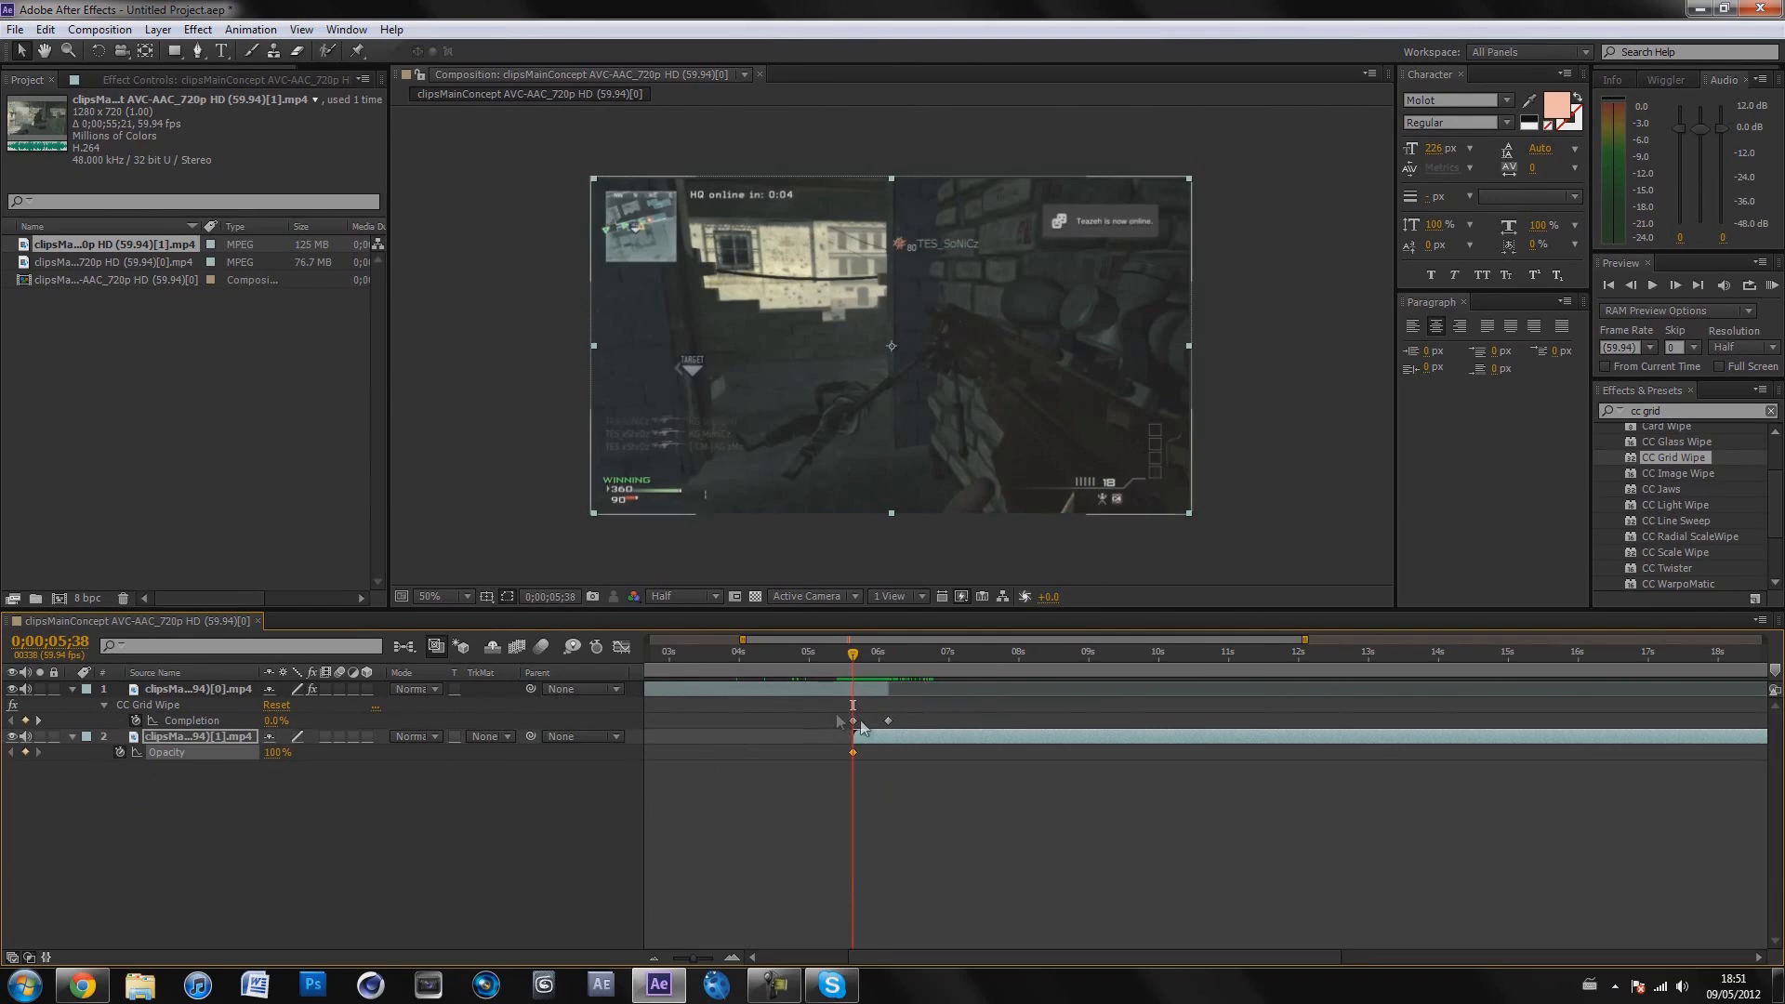
{"action": "left_click_drag", "start_coordinate": [283, 758], "coordinate": [208, 753]}
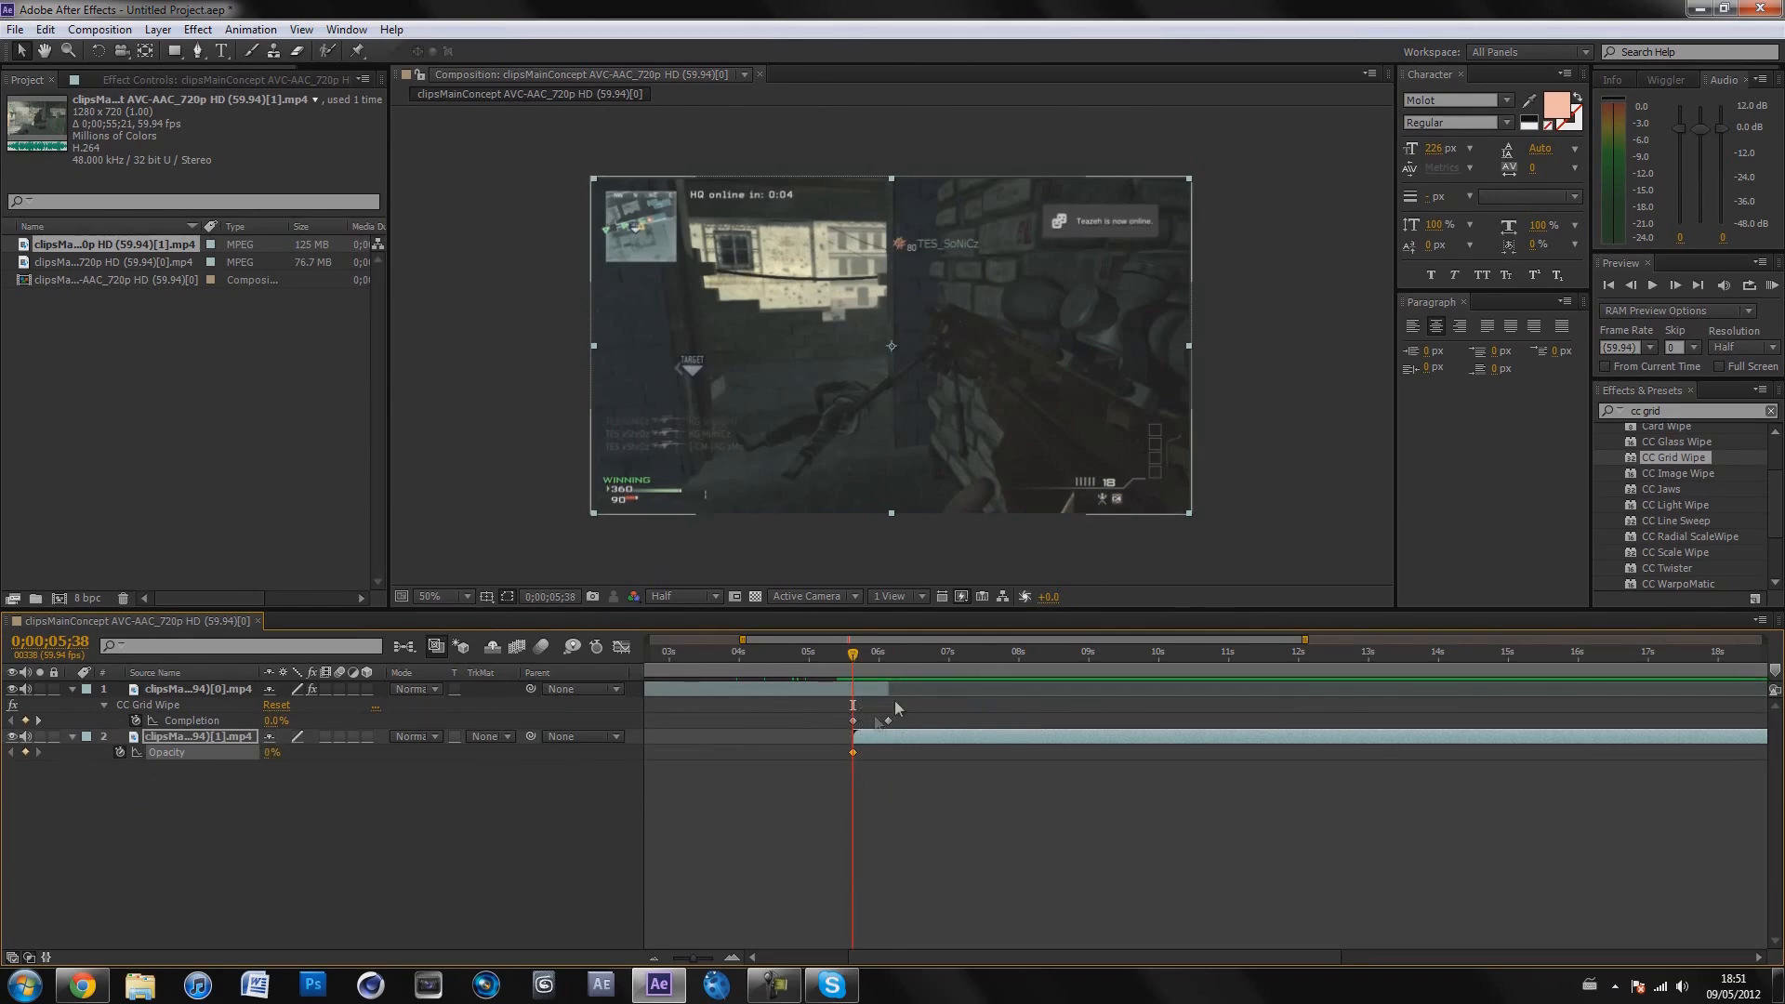
- Keyframe the [1] clip's Opacity at 100% and shift that keyframe slightly past the end of the grid wipe
{"action": "left_click_drag", "start_coordinate": [854, 658], "coordinate": [888, 658]}
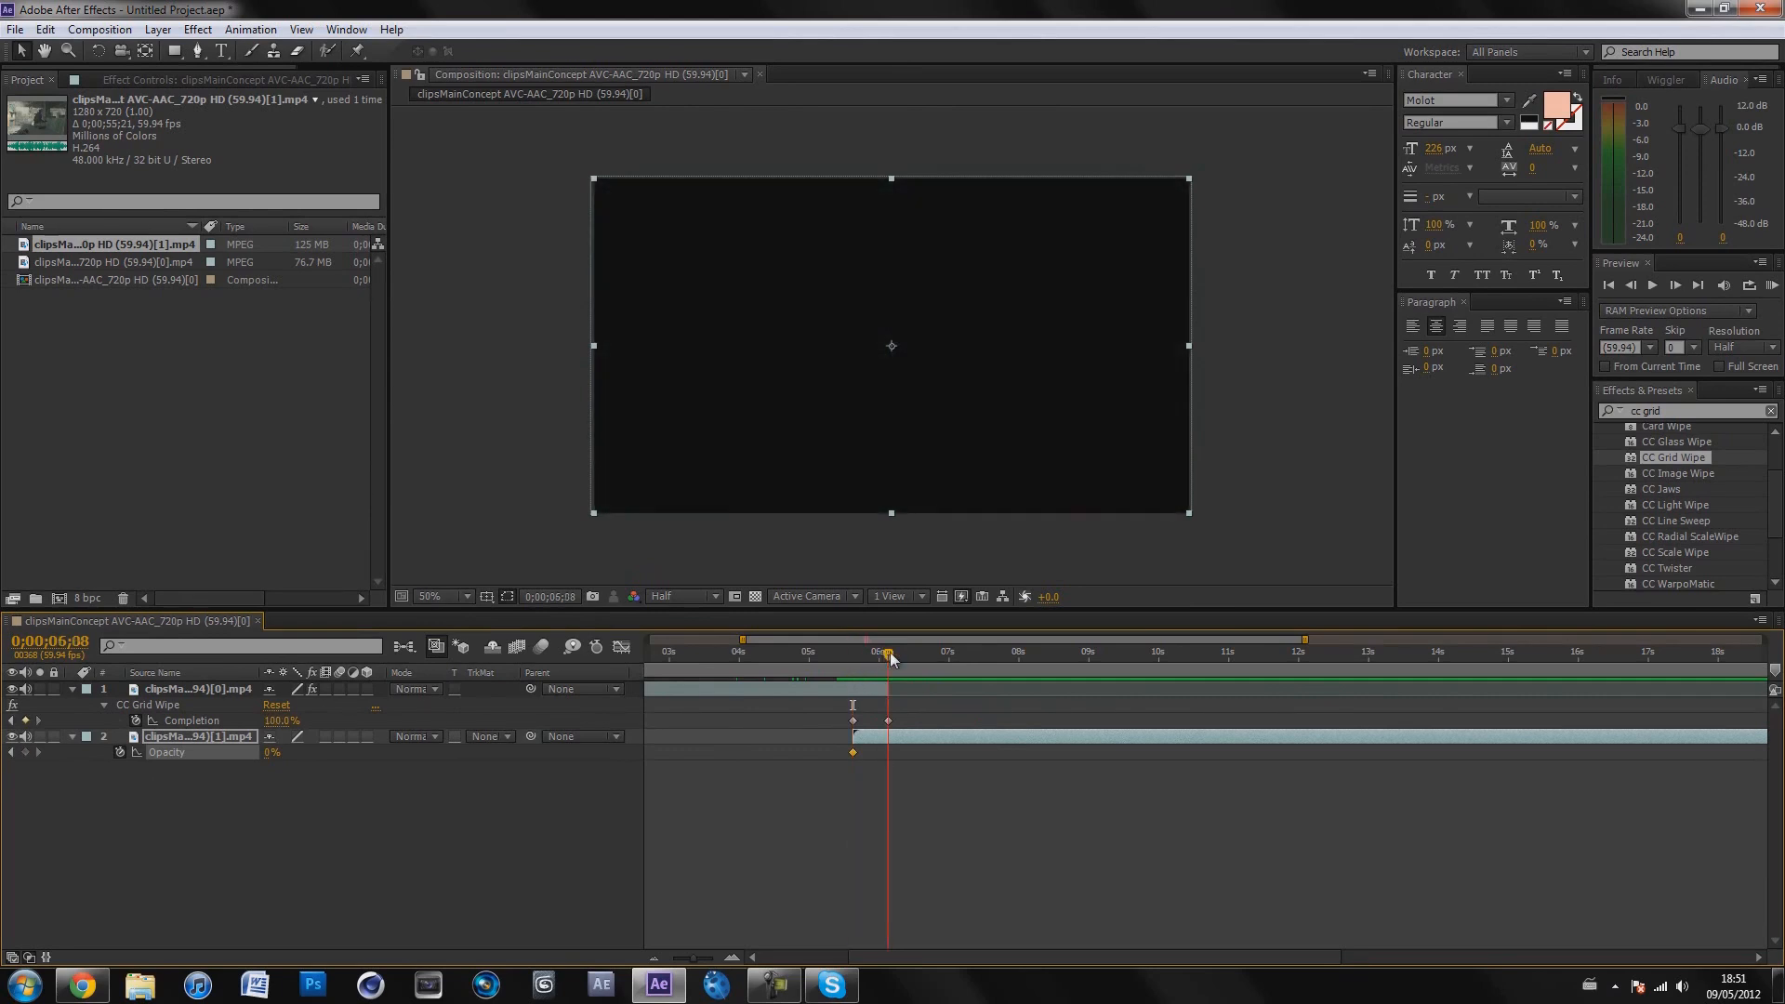
{"action": "left_click_drag", "start_coordinate": [276, 758], "coordinate": [993, 762]}
{"action": "left_click_drag", "start_coordinate": [854, 662], "coordinate": [901, 649]}
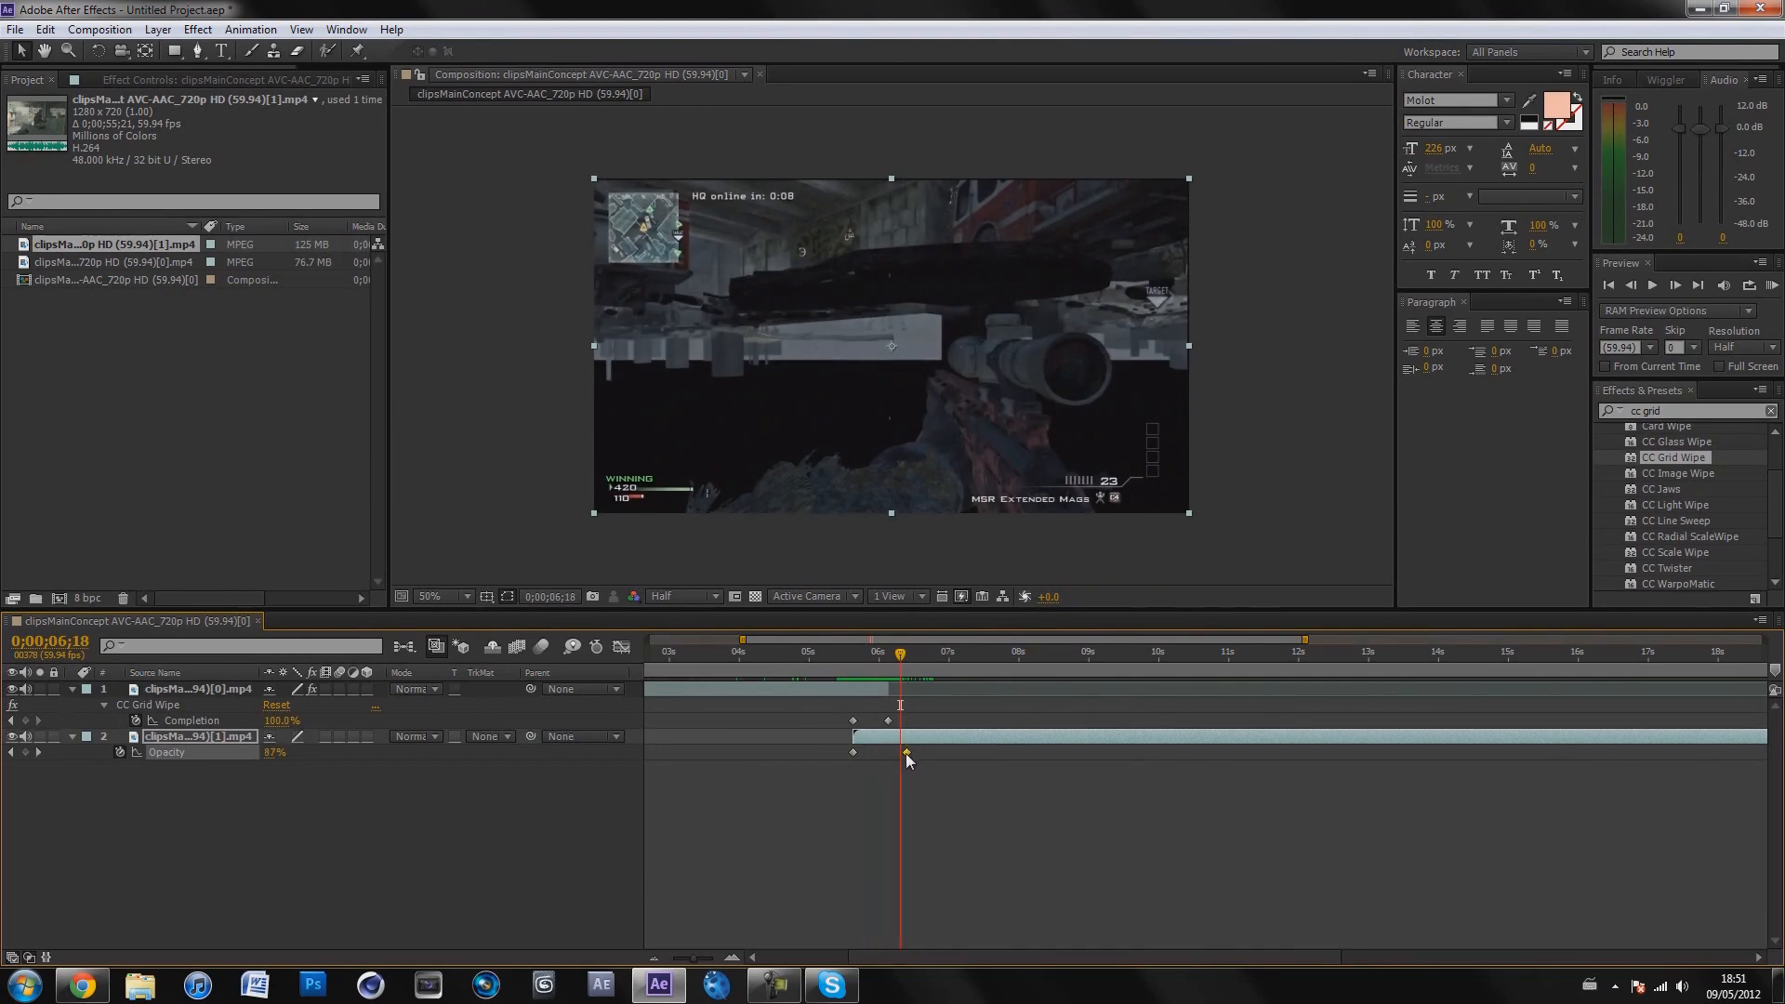
{"action": "left_click_drag", "start_coordinate": [906, 753], "coordinate": [909, 753]}
- Preview the transition with the layers deselected, up to 0;00;06;41, and minimize the window
{"action": "left_click_drag", "start_coordinate": [900, 655], "coordinate": [887, 619]}
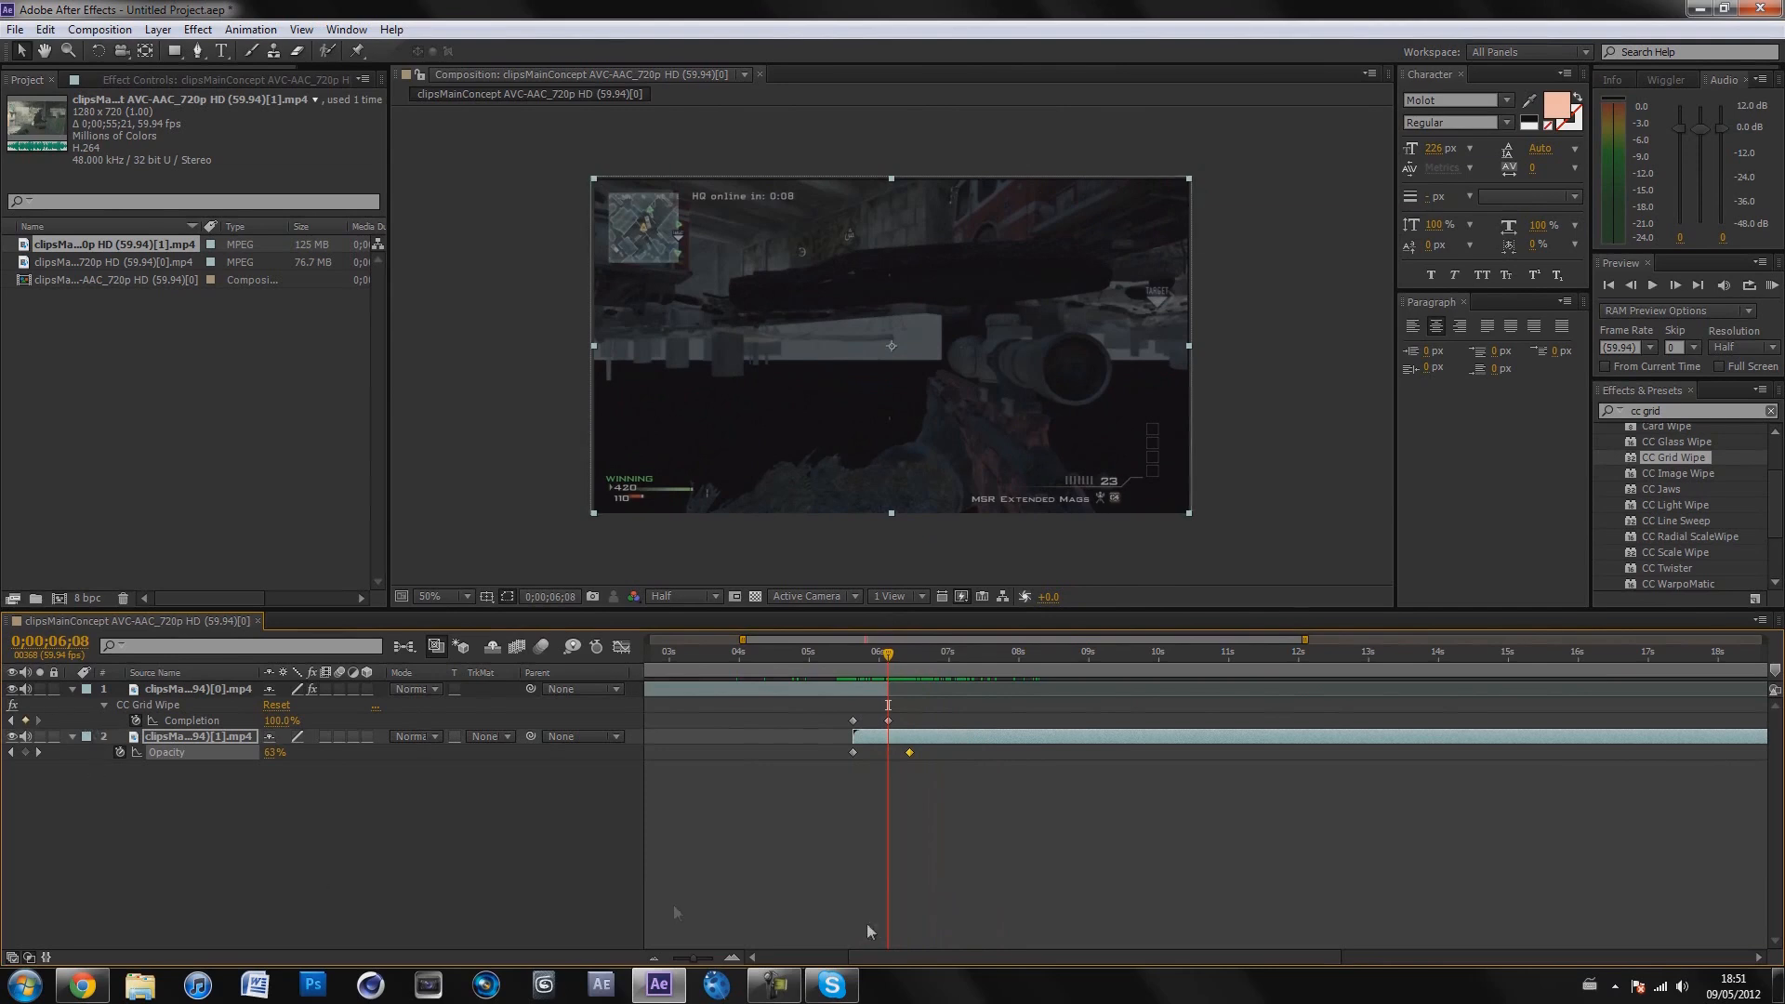
{"action": "left_click", "coordinate": [471, 819]}
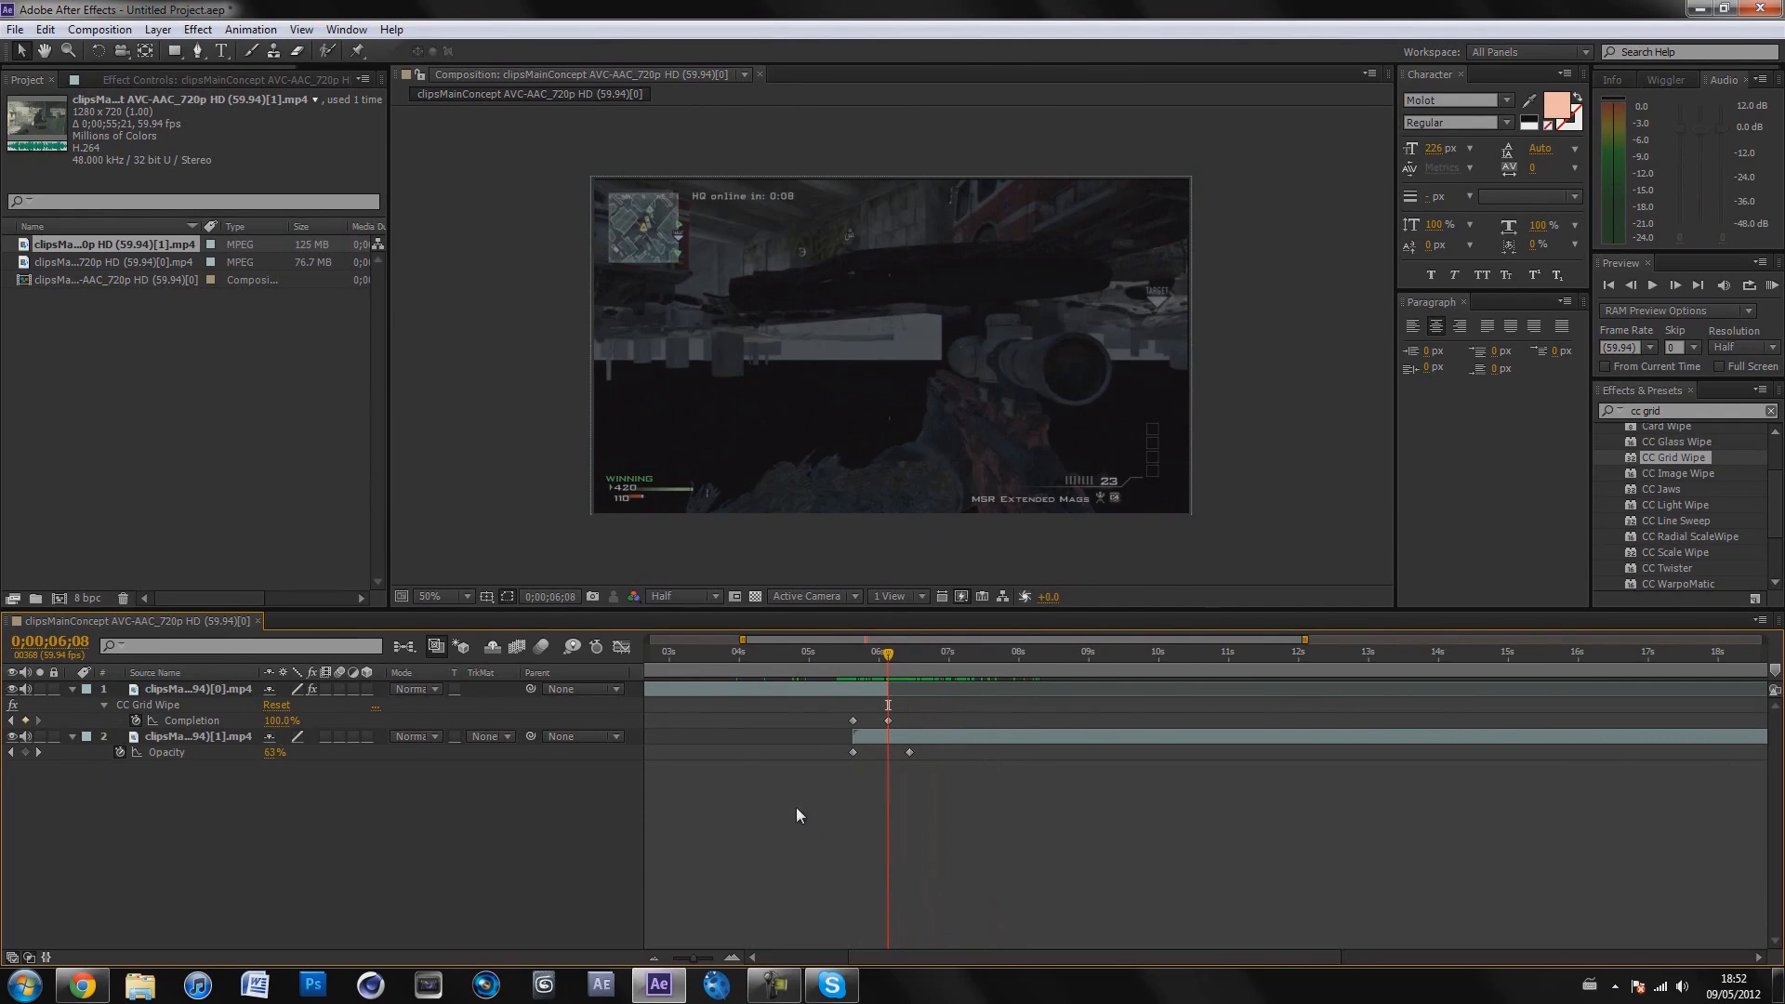
{"action": "left_click_drag", "start_coordinate": [890, 651], "coordinate": [928, 641]}
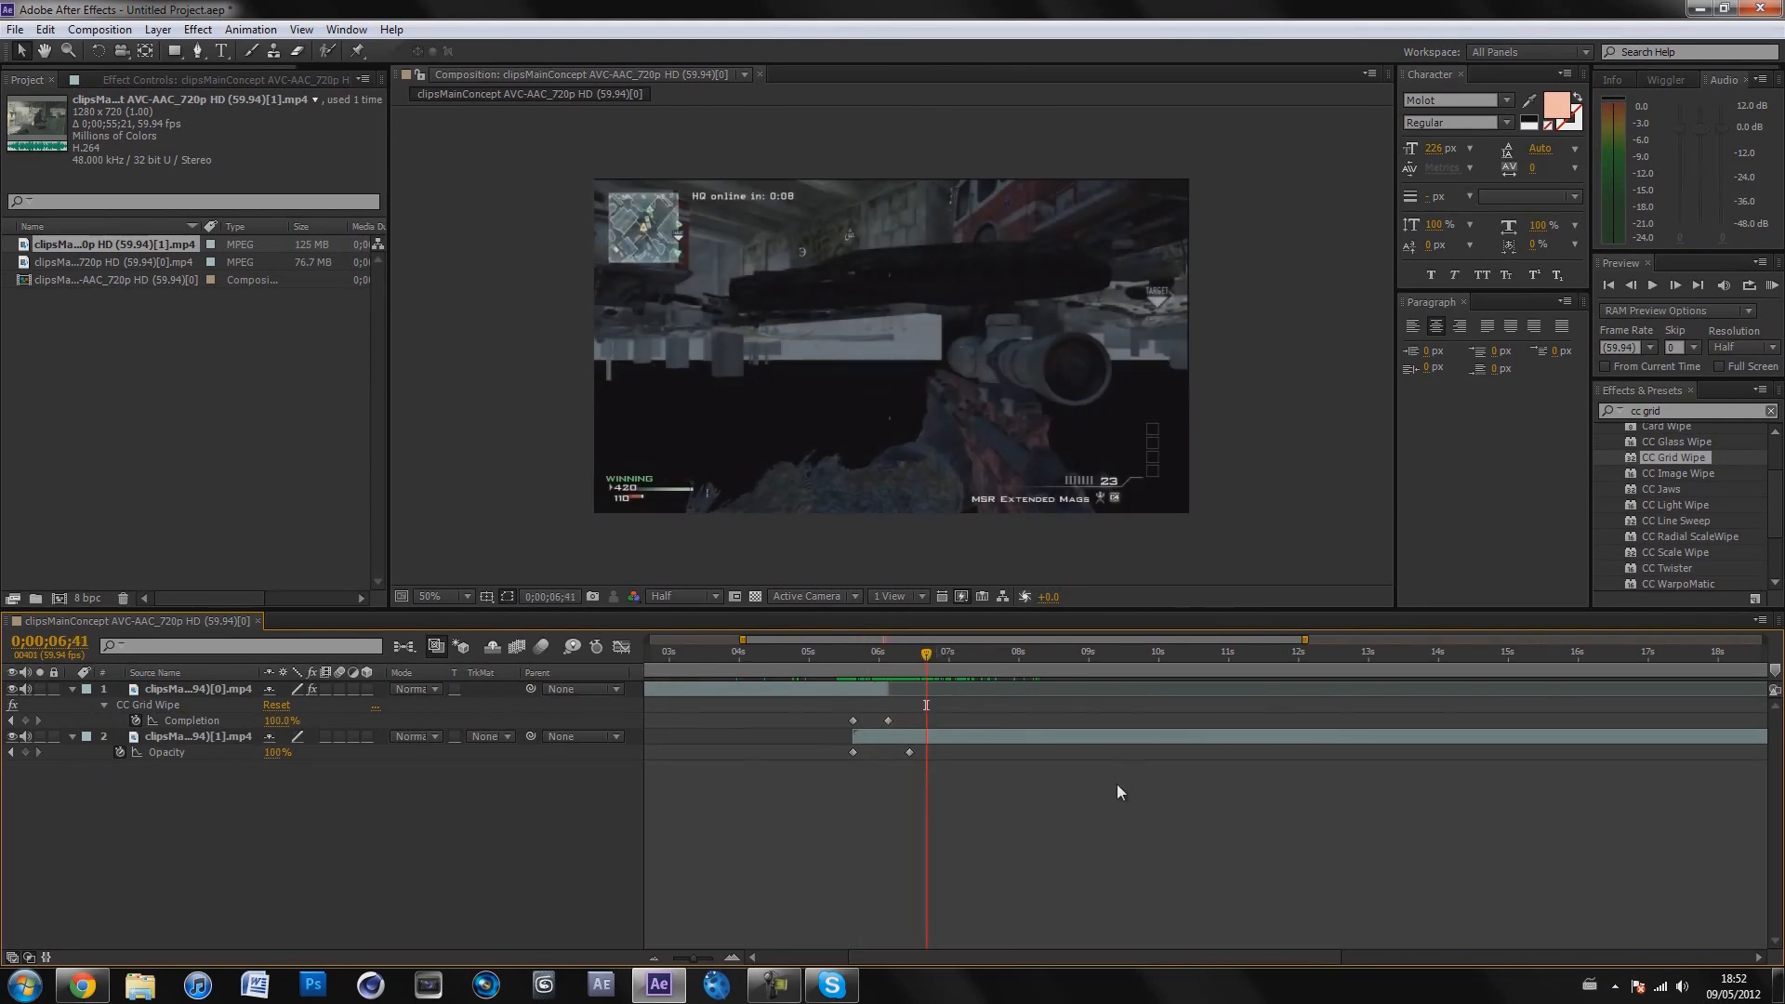
{"action": "left_click", "coordinate": [1697, 7]}
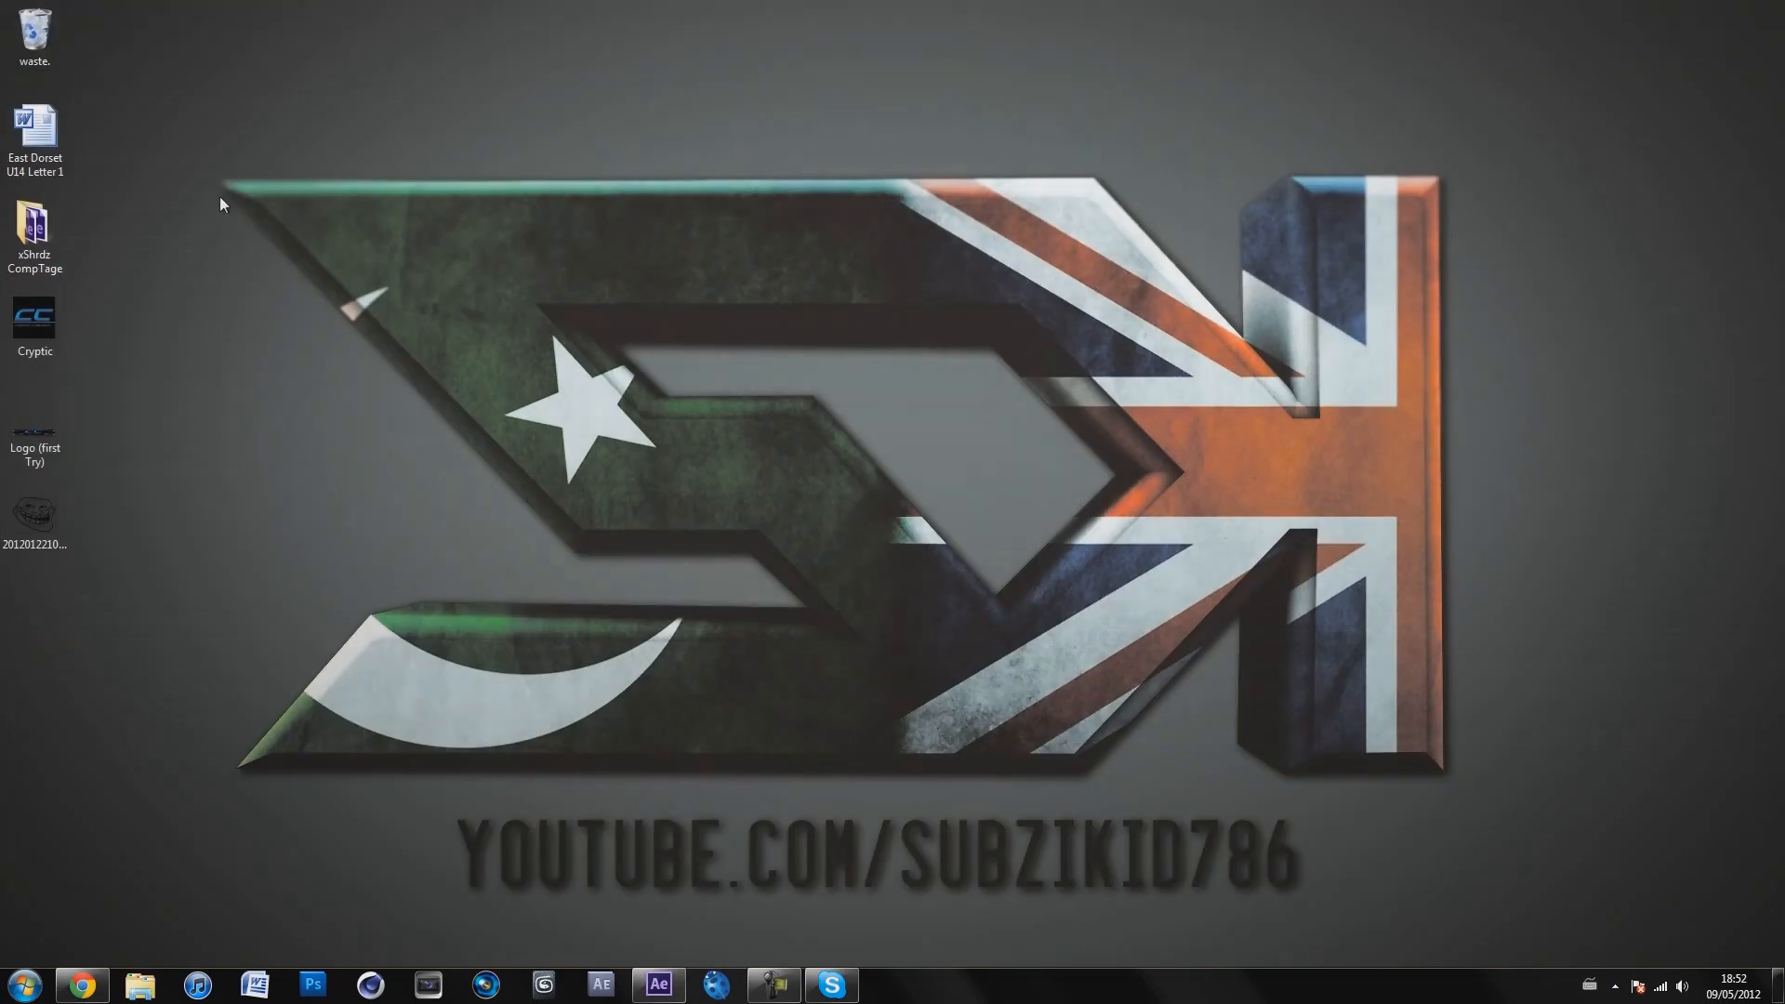